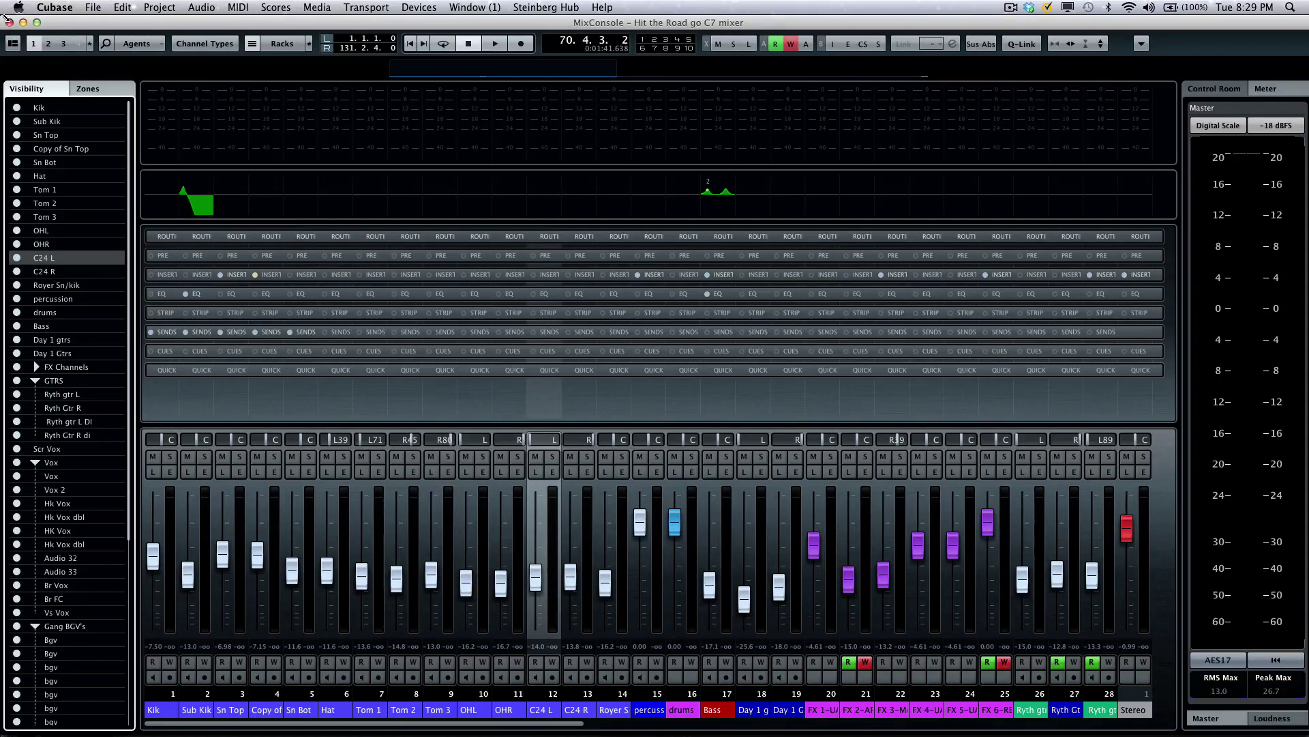
# Step: Shrink the mixer window, enlarge it to 20 channels, then make it fill the screen again
pyautogui.click(37, 22)
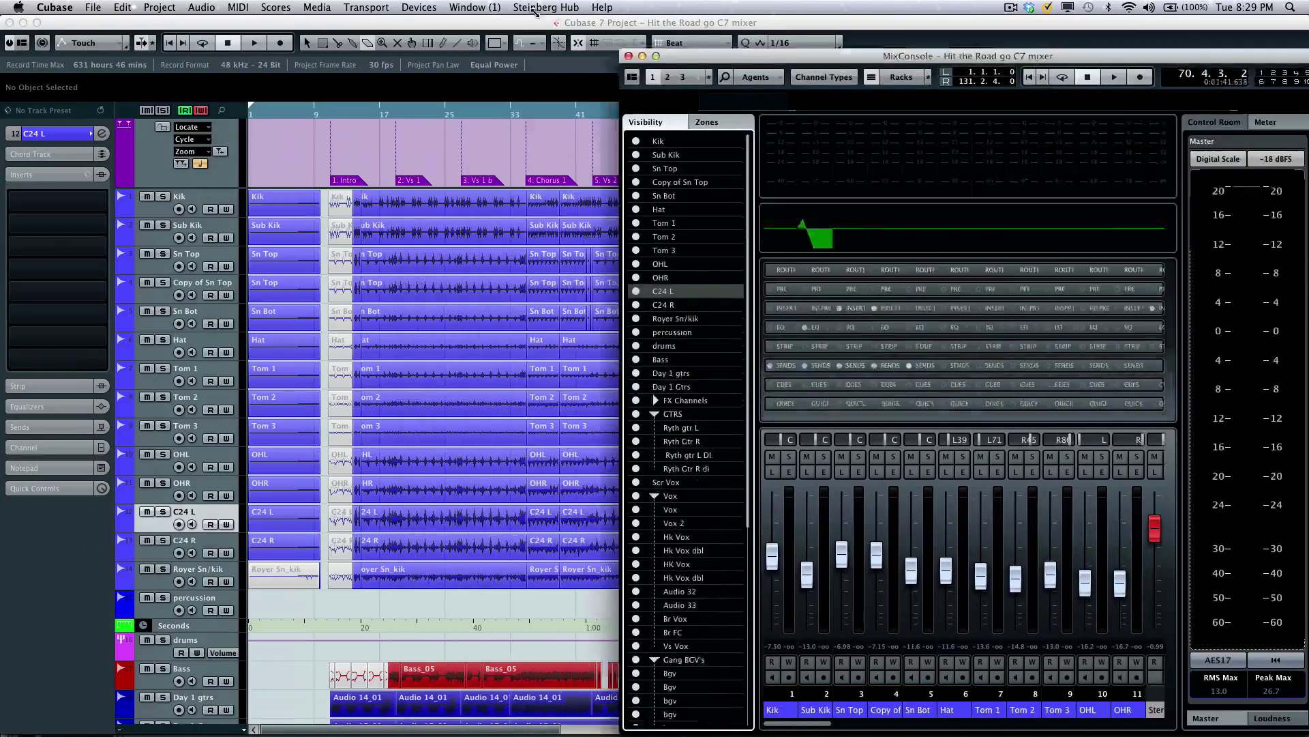
pyautogui.click(656, 56)
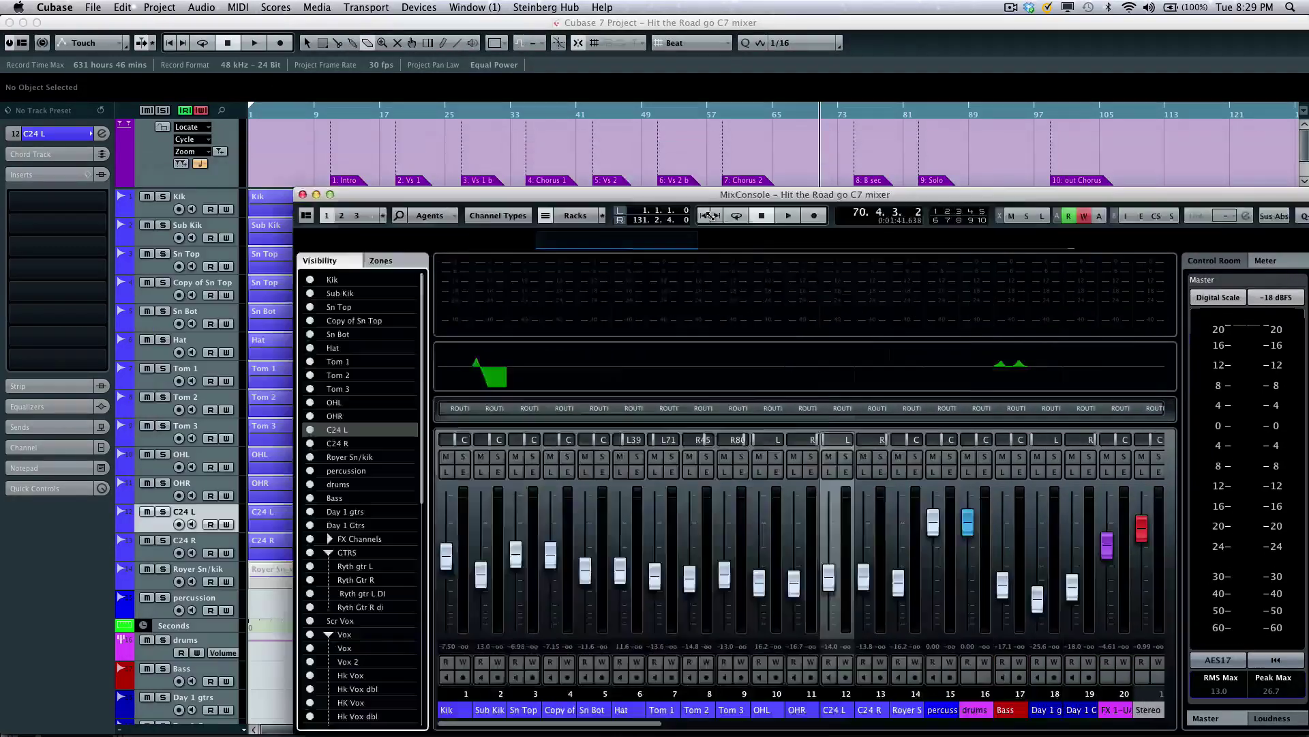
pyautogui.click(331, 194)
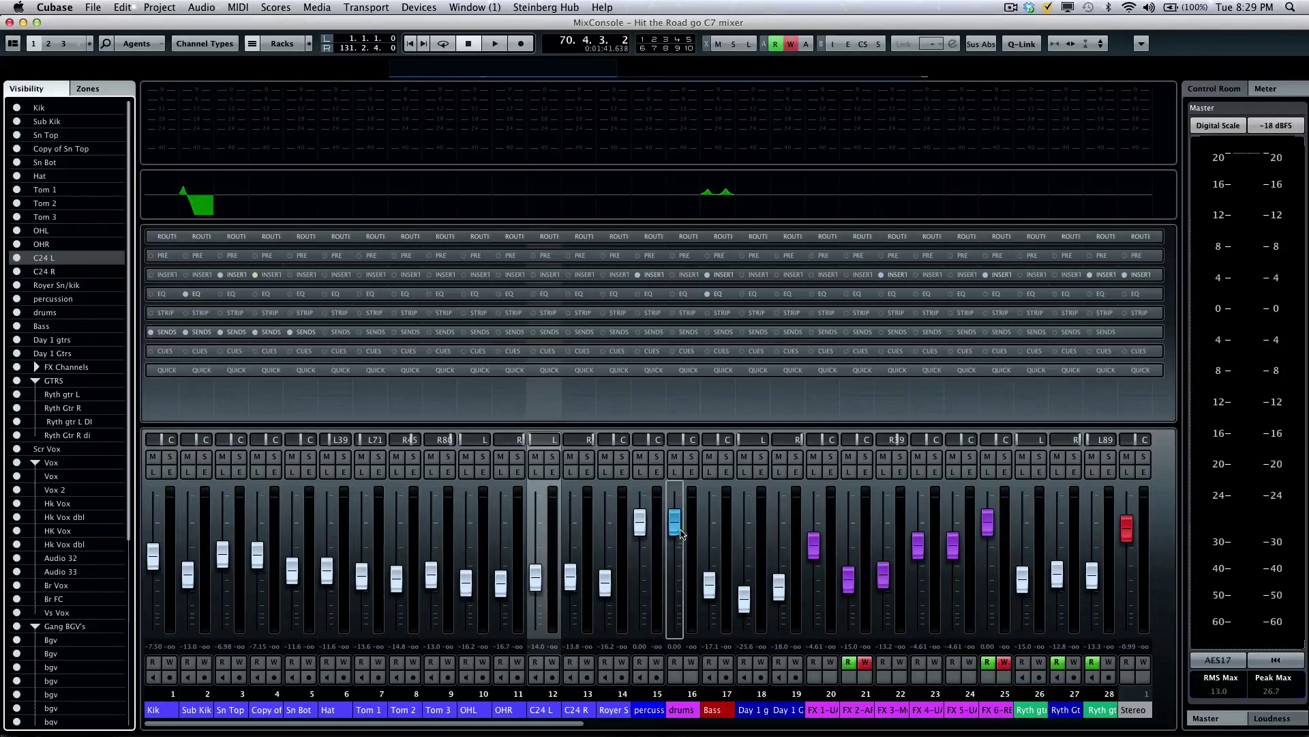
# Step: Widen and narrow the channel strips with H and G, ending at 28 visible channels
pyautogui.press('h')
pyautogui.press('h')
pyautogui.press('h')
pyautogui.press('h')
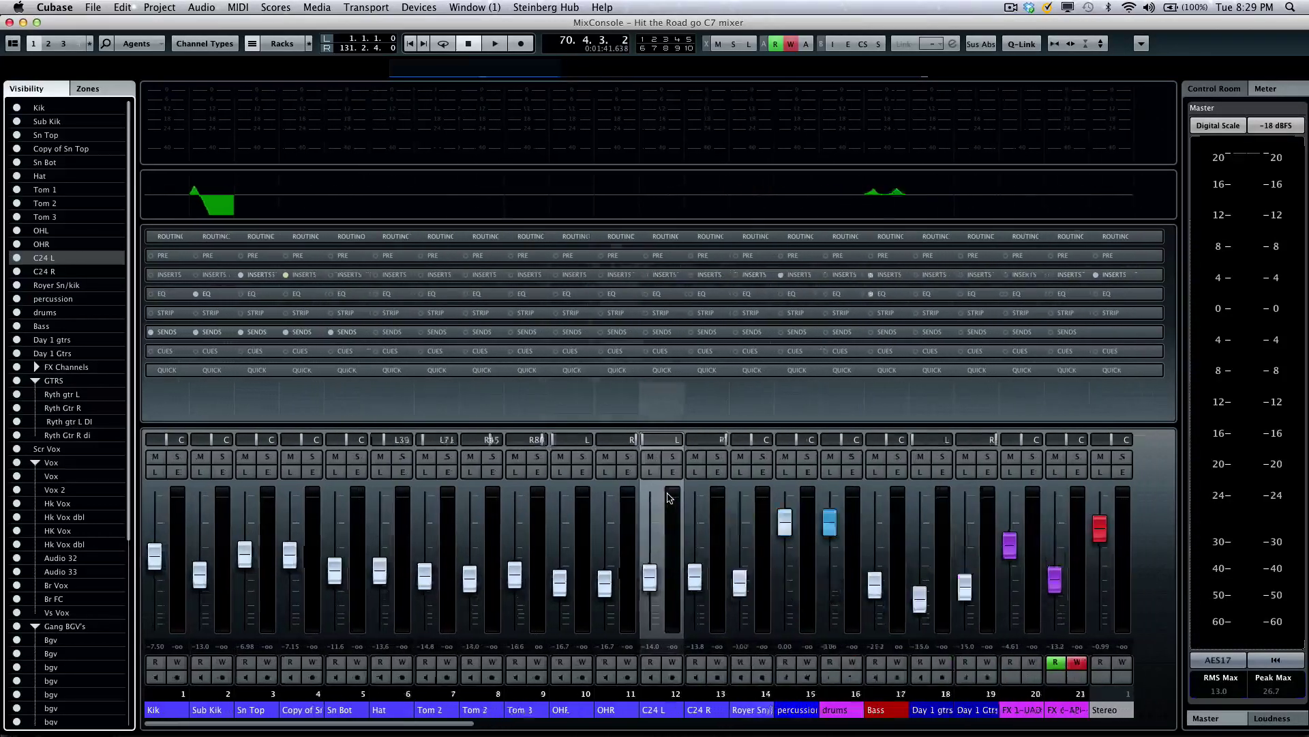
pyautogui.press('g')
pyautogui.press('g')
pyautogui.press('g')
pyautogui.press('g')
pyautogui.press('g')
pyautogui.press('g')
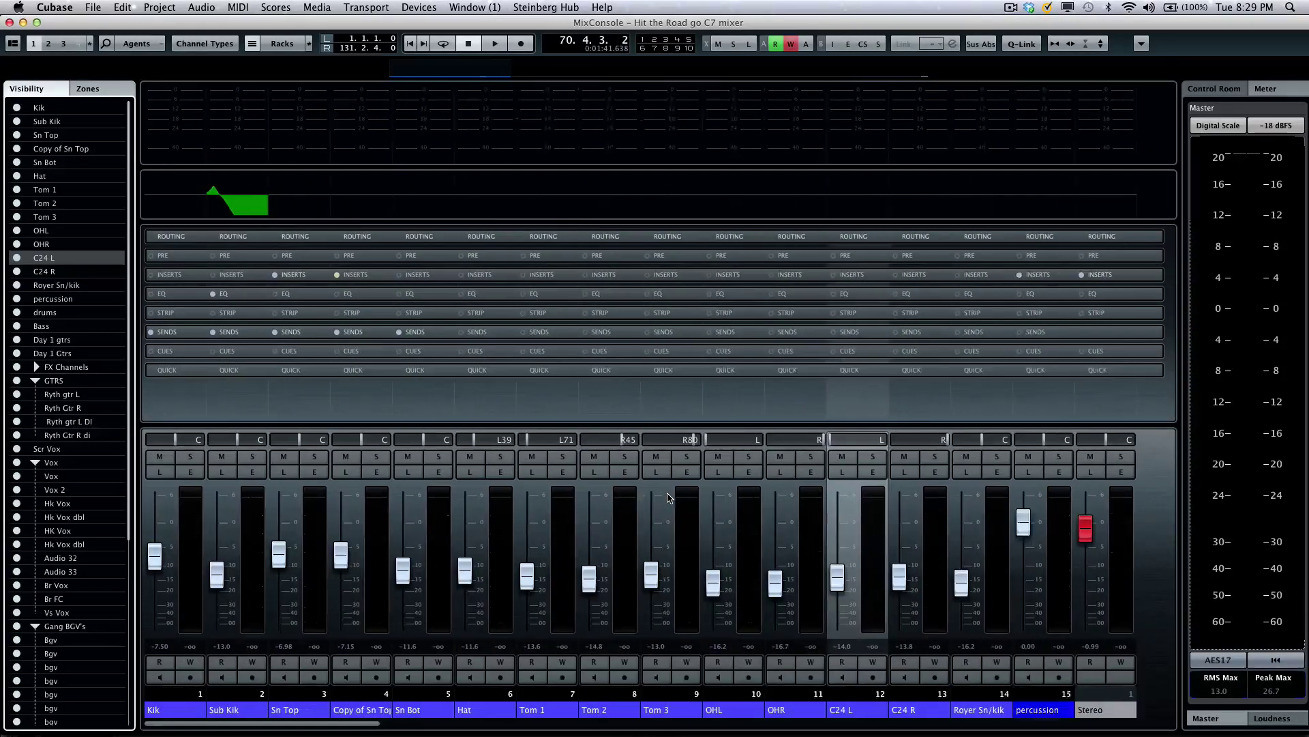
pyautogui.press('g')
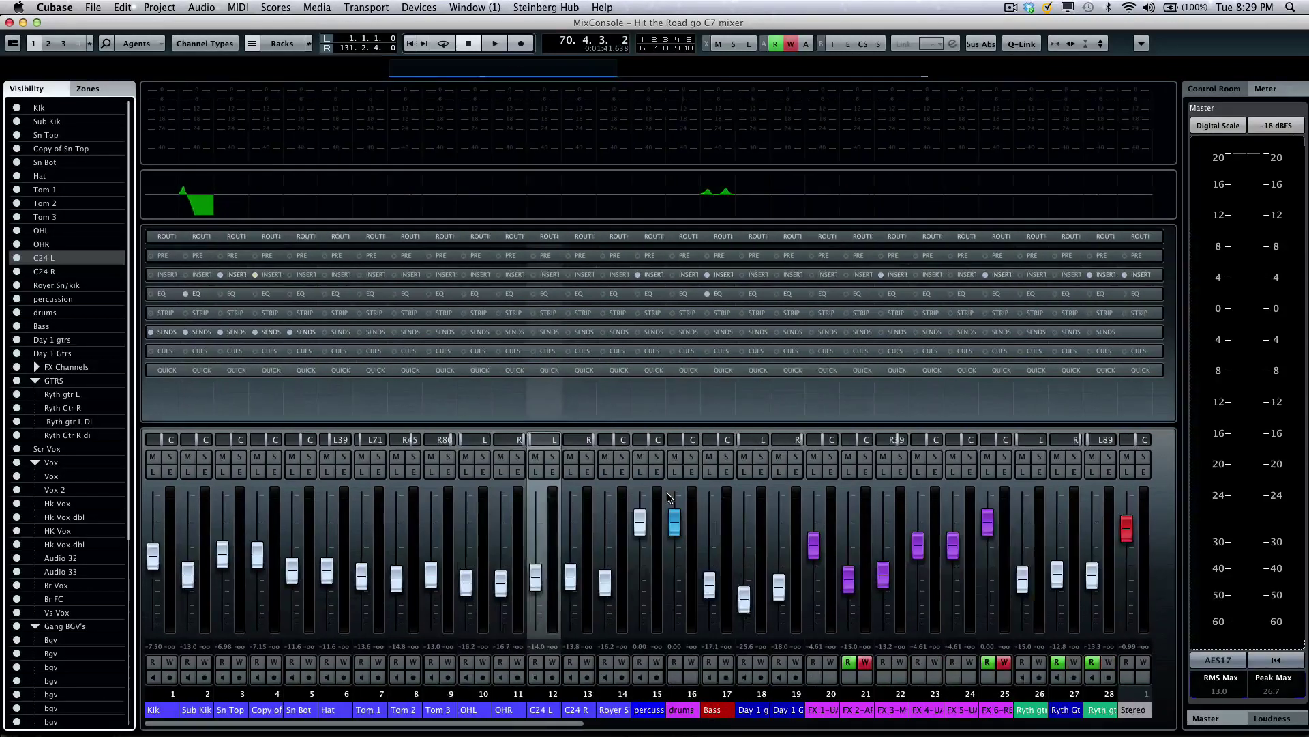
pyautogui.press('h')
pyautogui.press('h')
pyautogui.press('h')
pyautogui.press('h')
pyautogui.press('h')
pyautogui.press('h')
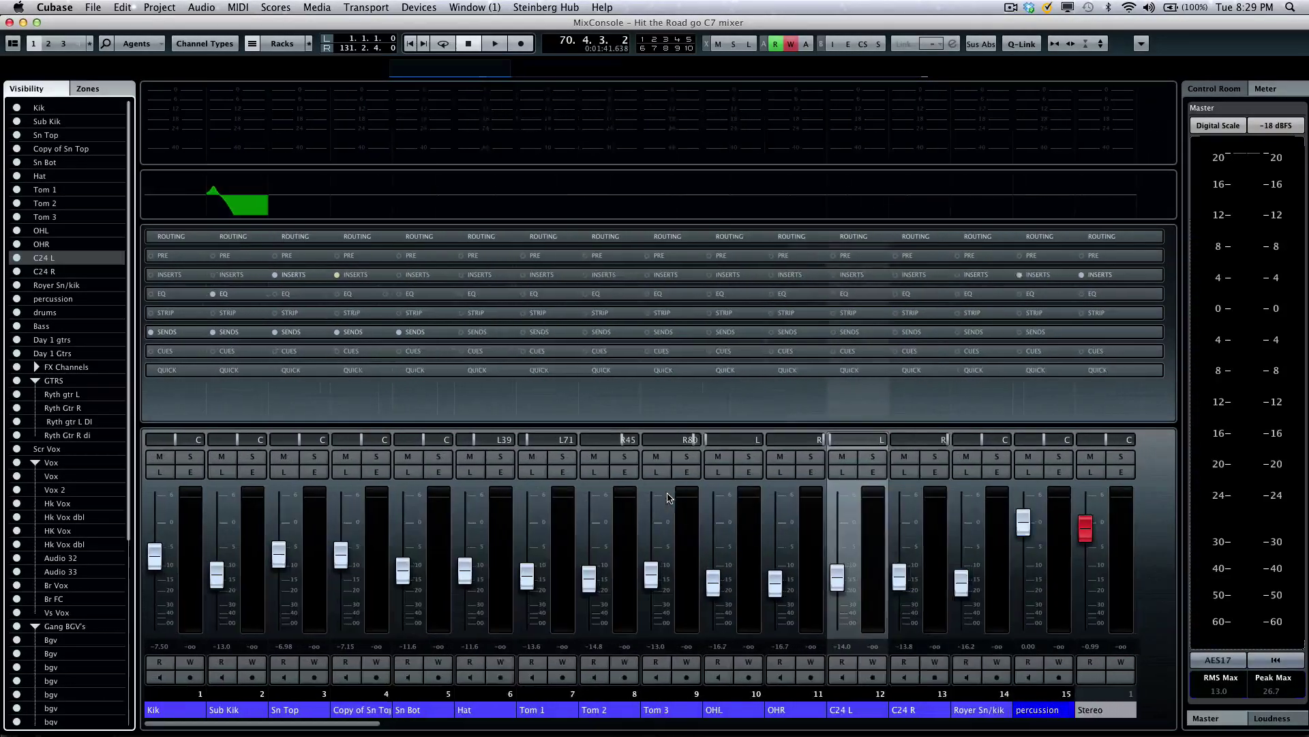
pyautogui.press('g')
pyautogui.press('g')
pyautogui.press('g')
pyautogui.press('g')
pyautogui.press('g')
pyautogui.press('g')
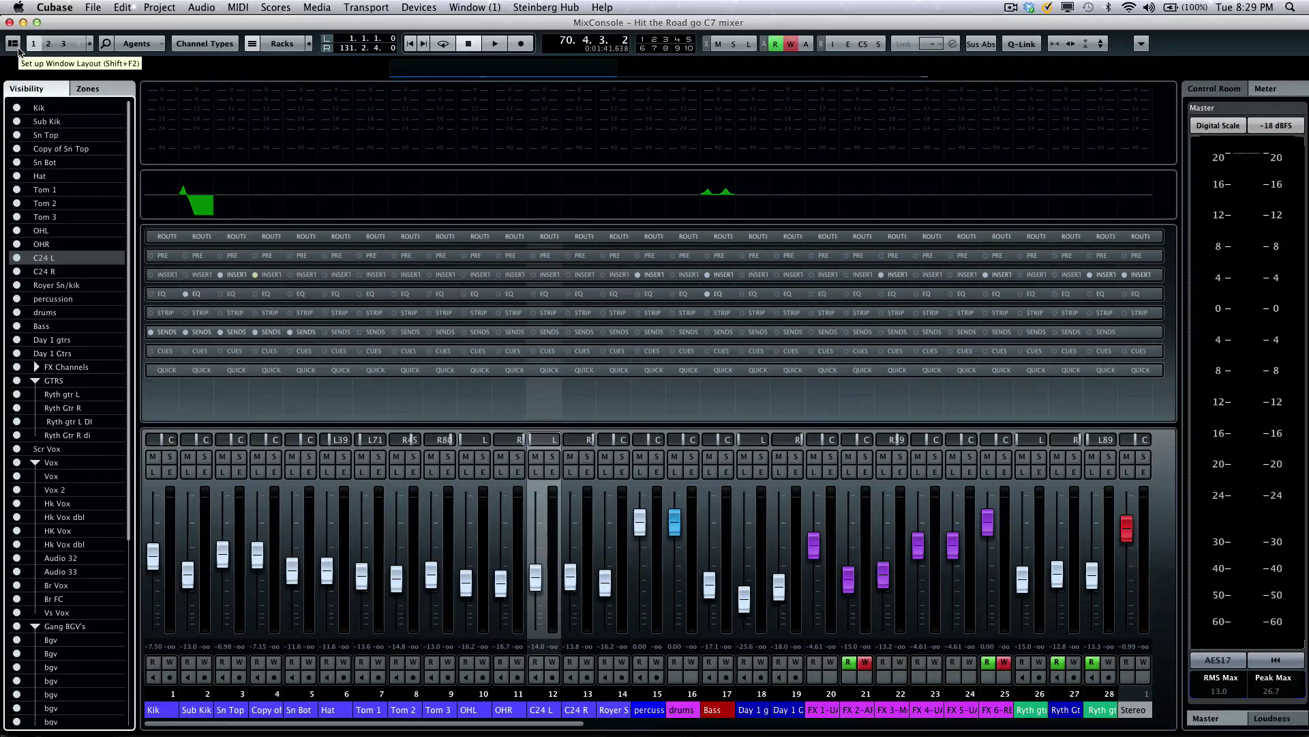
# Step: Hide and then reshow the Control Room meter panel in the mixer section visibility options
pyautogui.click(17, 50)
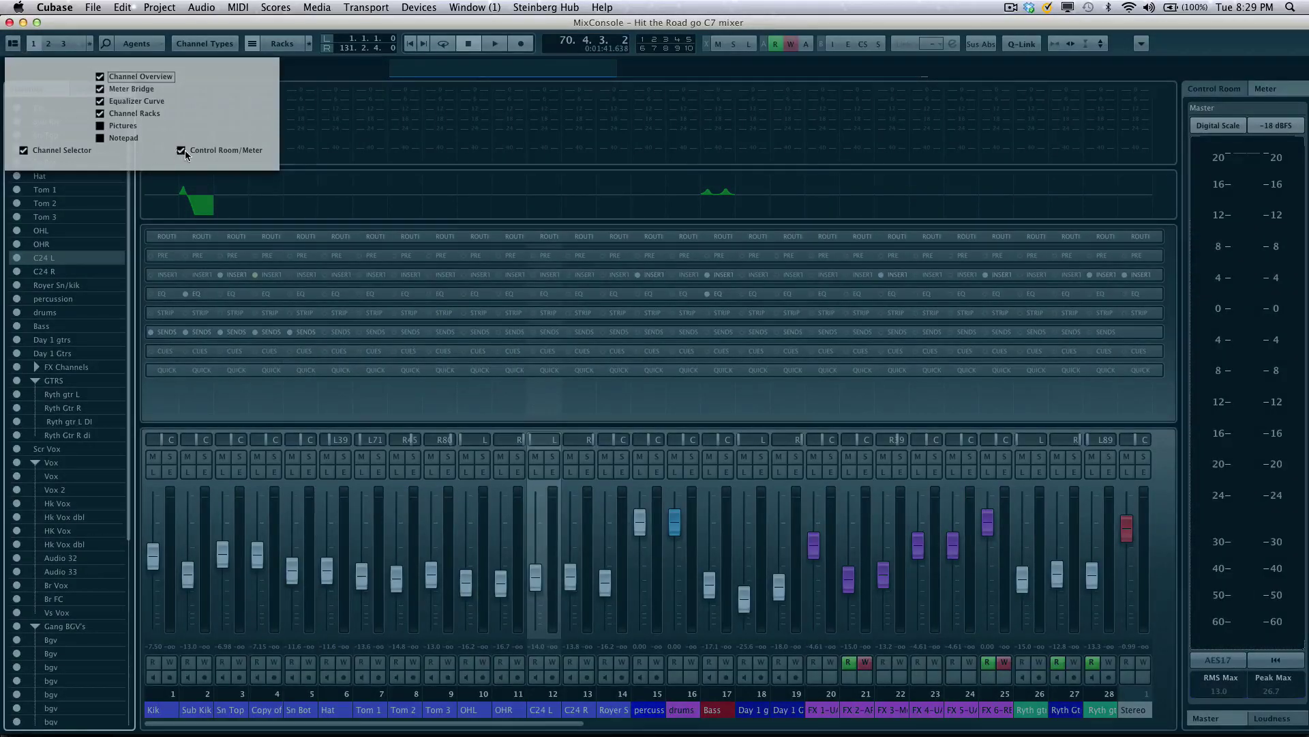
pyautogui.click(184, 150)
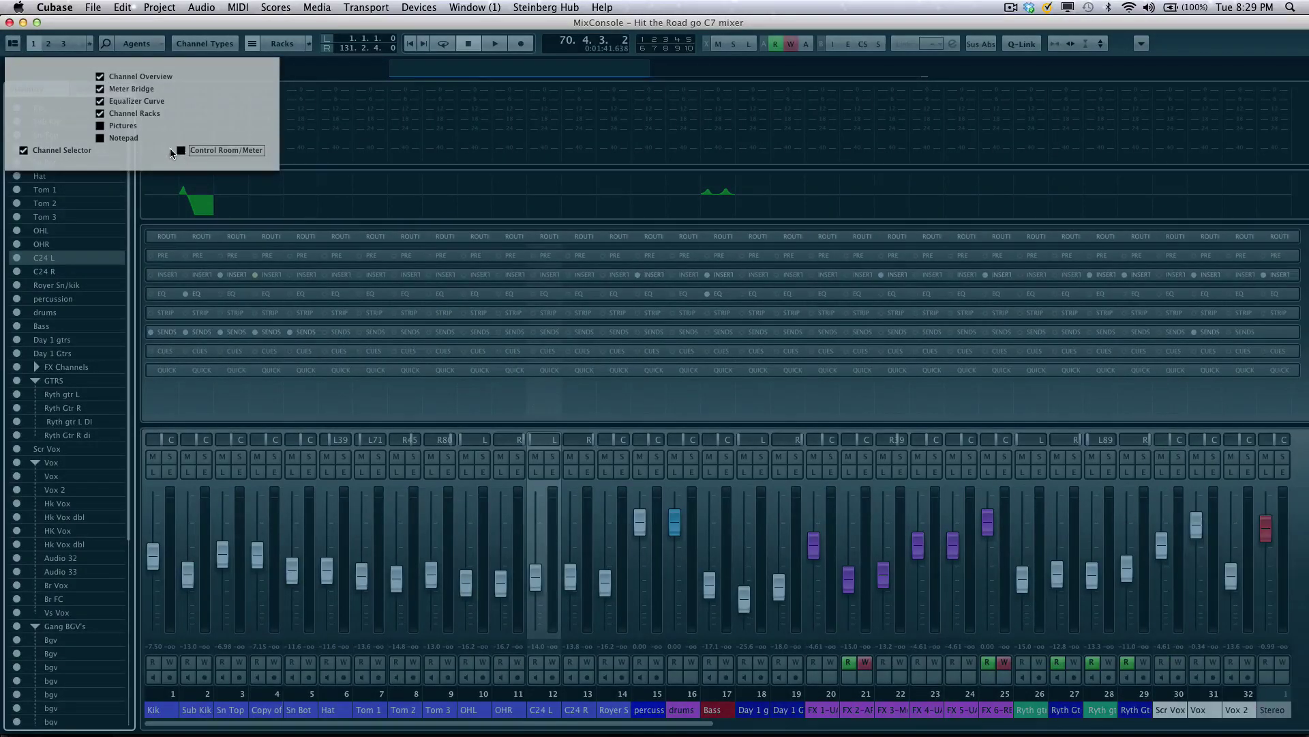
pyautogui.press('Tab')
pyautogui.click(182, 150)
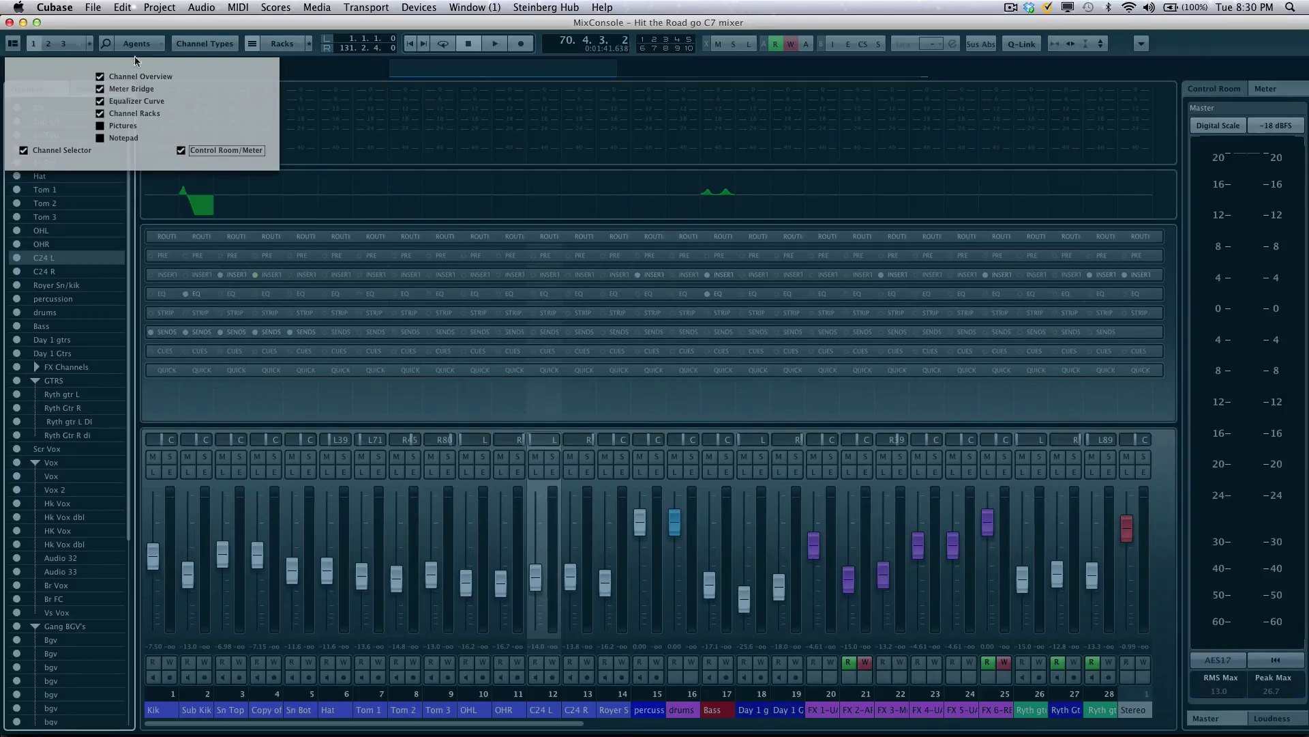
pyautogui.click(209, 408)
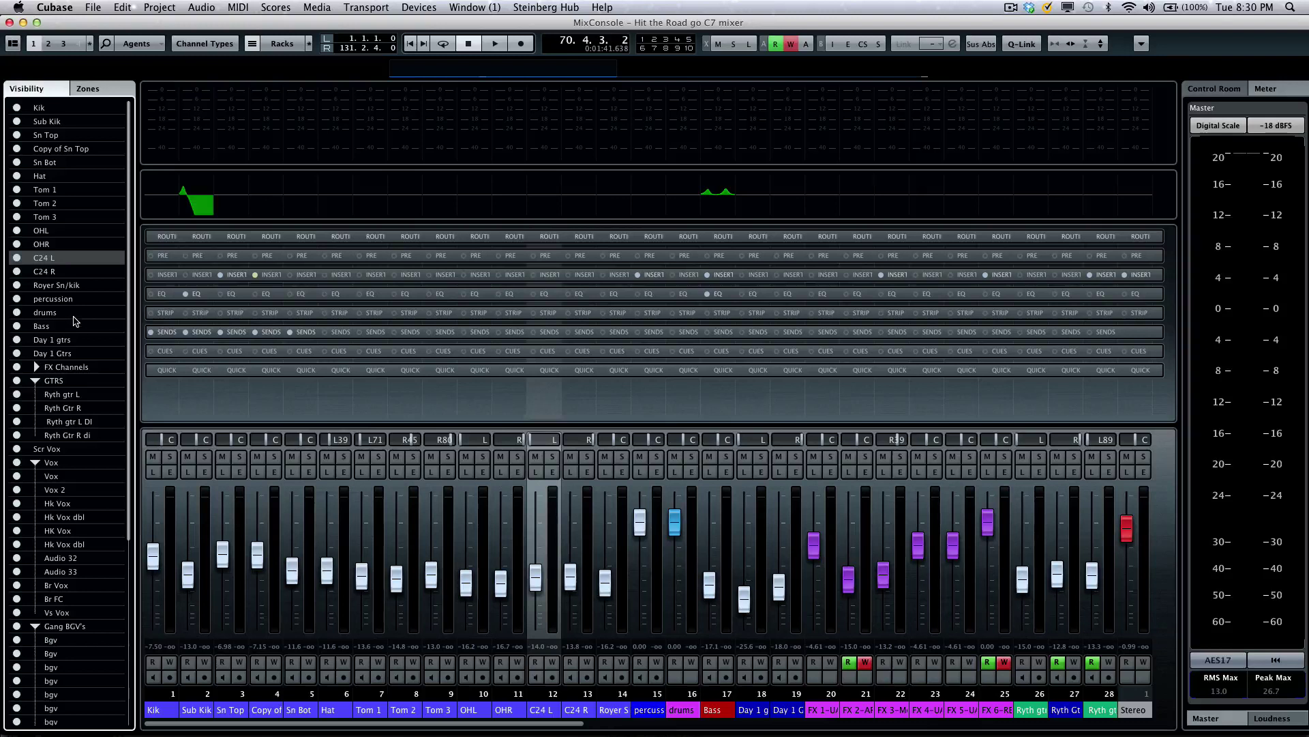
# Step: Cycle keyboard focus between the channel list, racks and fader sections with Tab and Shift+Tab
pyautogui.press('Tab')
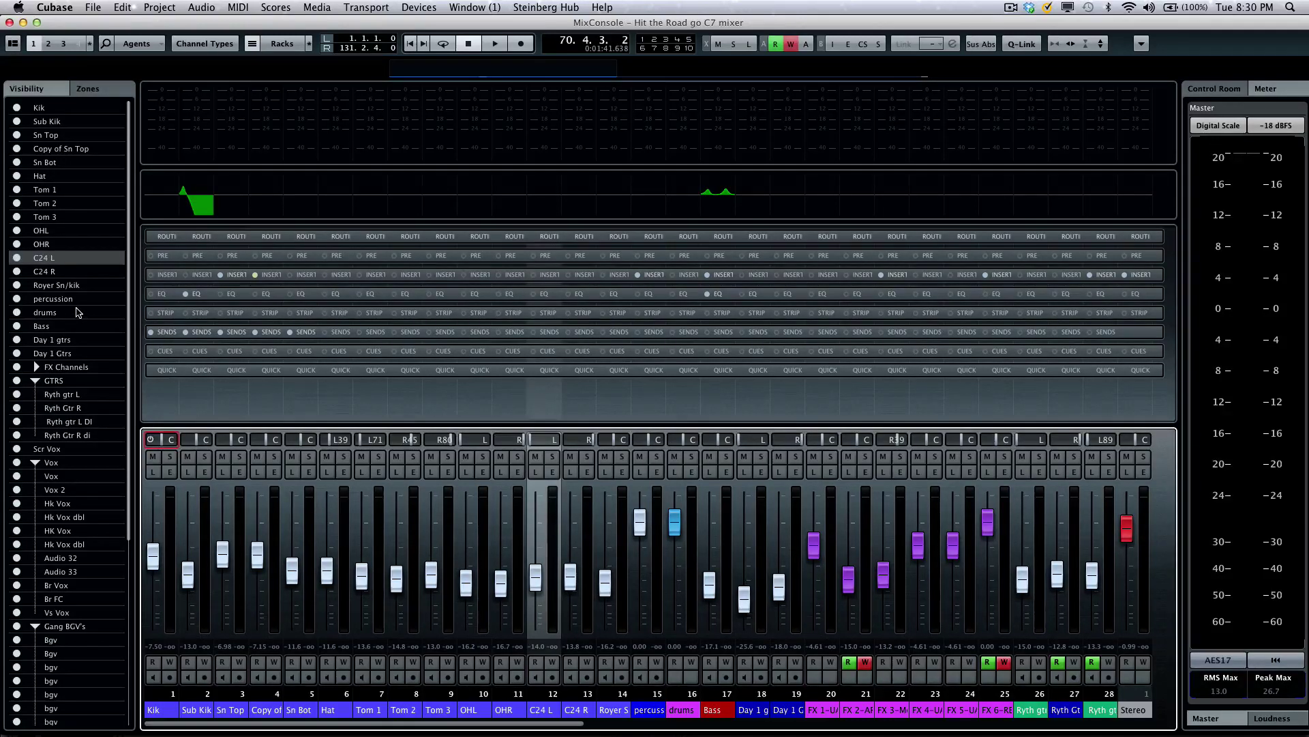
pyautogui.press('Tab')
pyautogui.press('Tab')
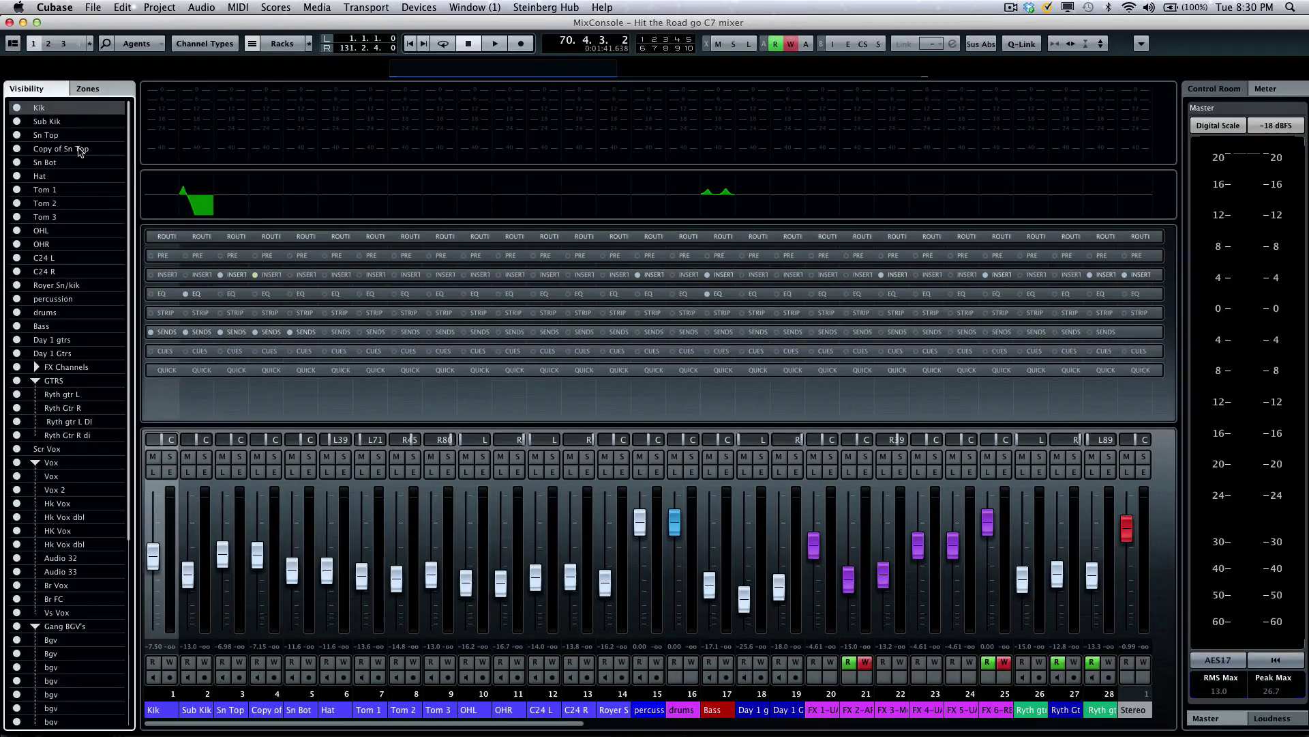
pyautogui.press('Tab')
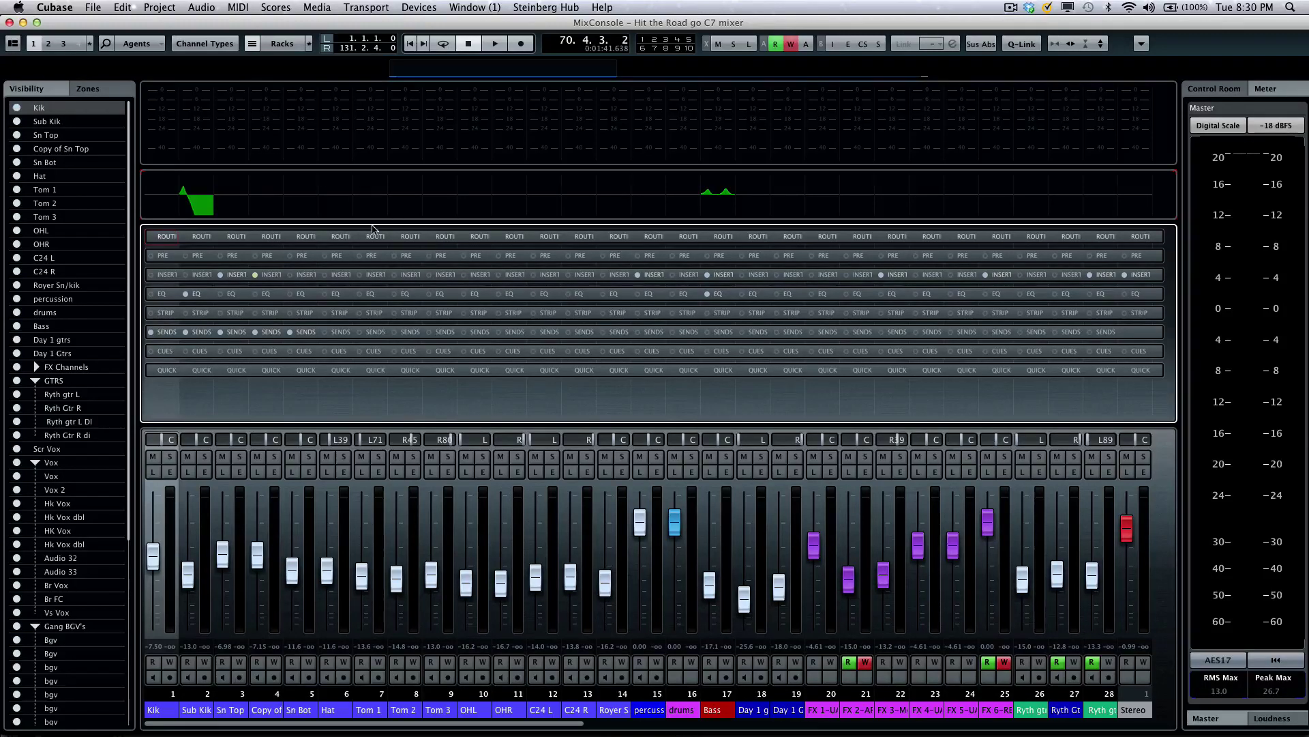
pyautogui.press('Tab')
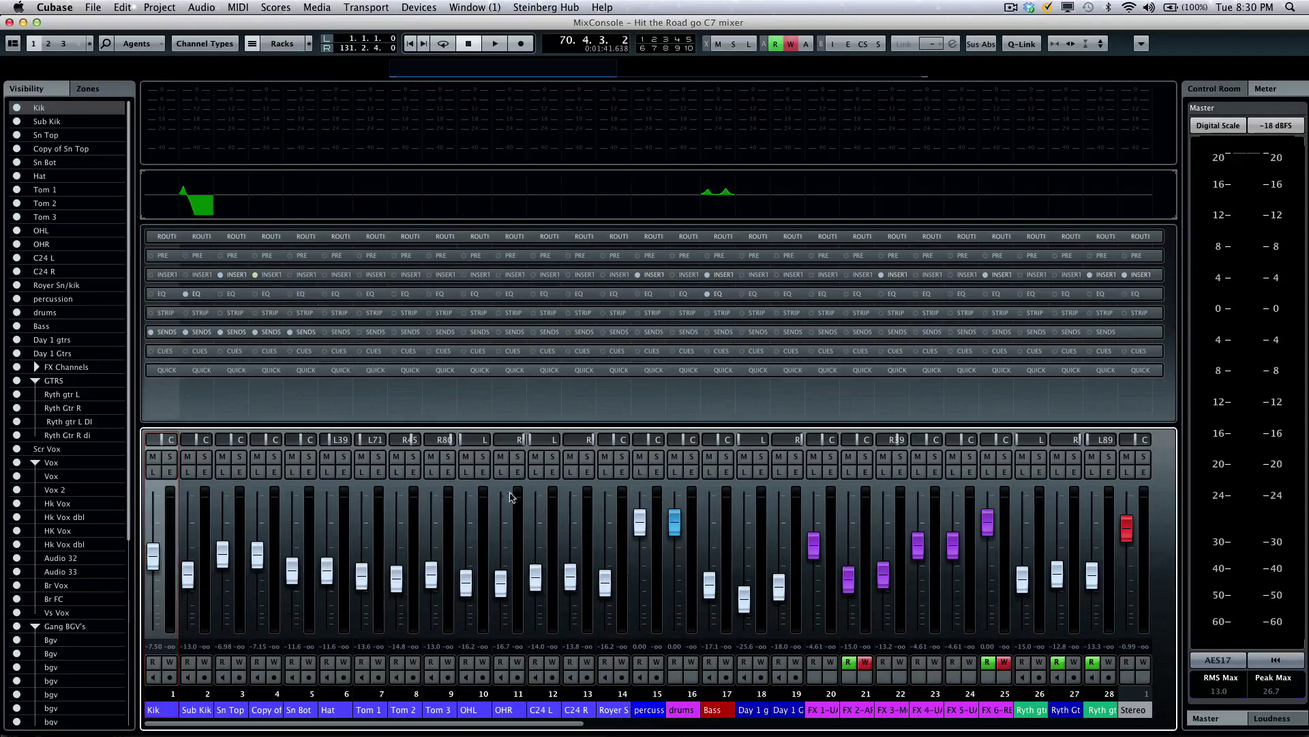
pyautogui.press('Tab')
pyautogui.hotkey('shift', 'Tab')
pyautogui.press('Tab')
pyautogui.press('Tab')
pyautogui.hotkey('shift', 'Tab')
pyautogui.hotkey('shift', 'Tab')
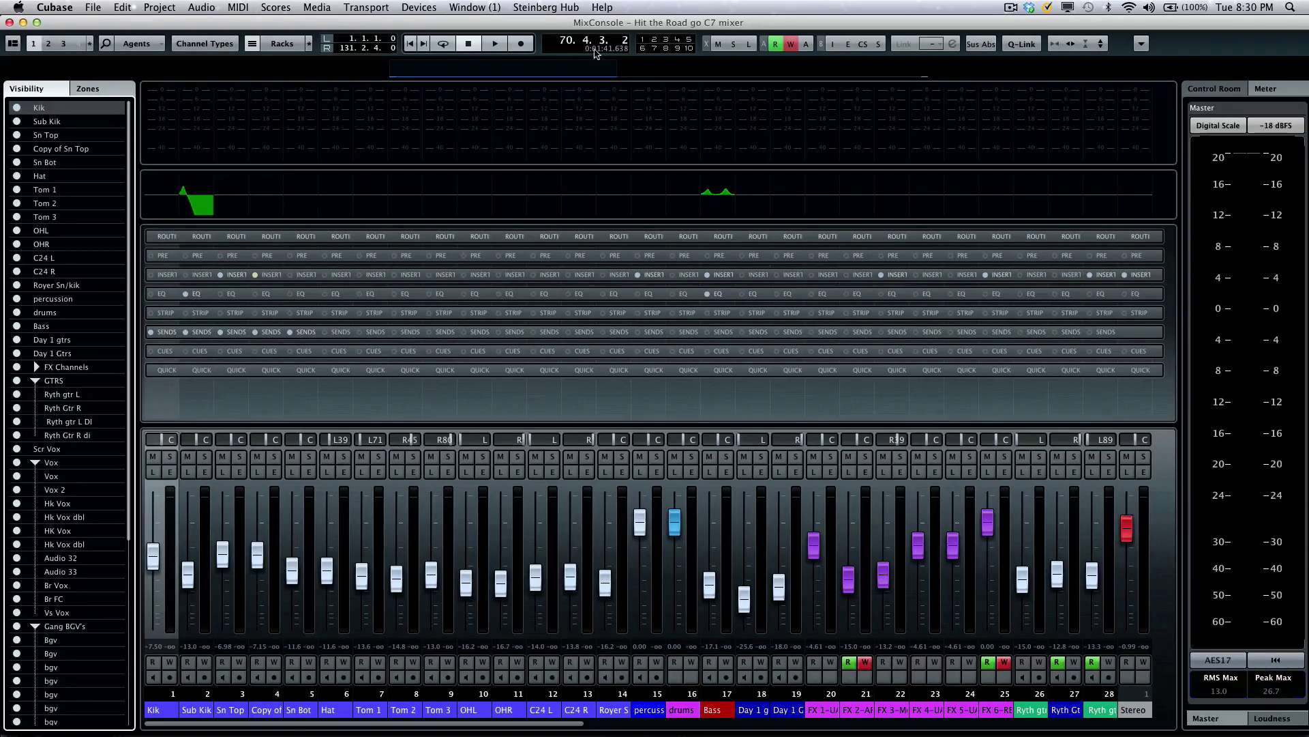
# Step: Reset the MixConsole toolbar to its Default layout, then set it to Show All elements
pyautogui.rightClick(539, 41)
pyautogui.moveTo(560, 47)
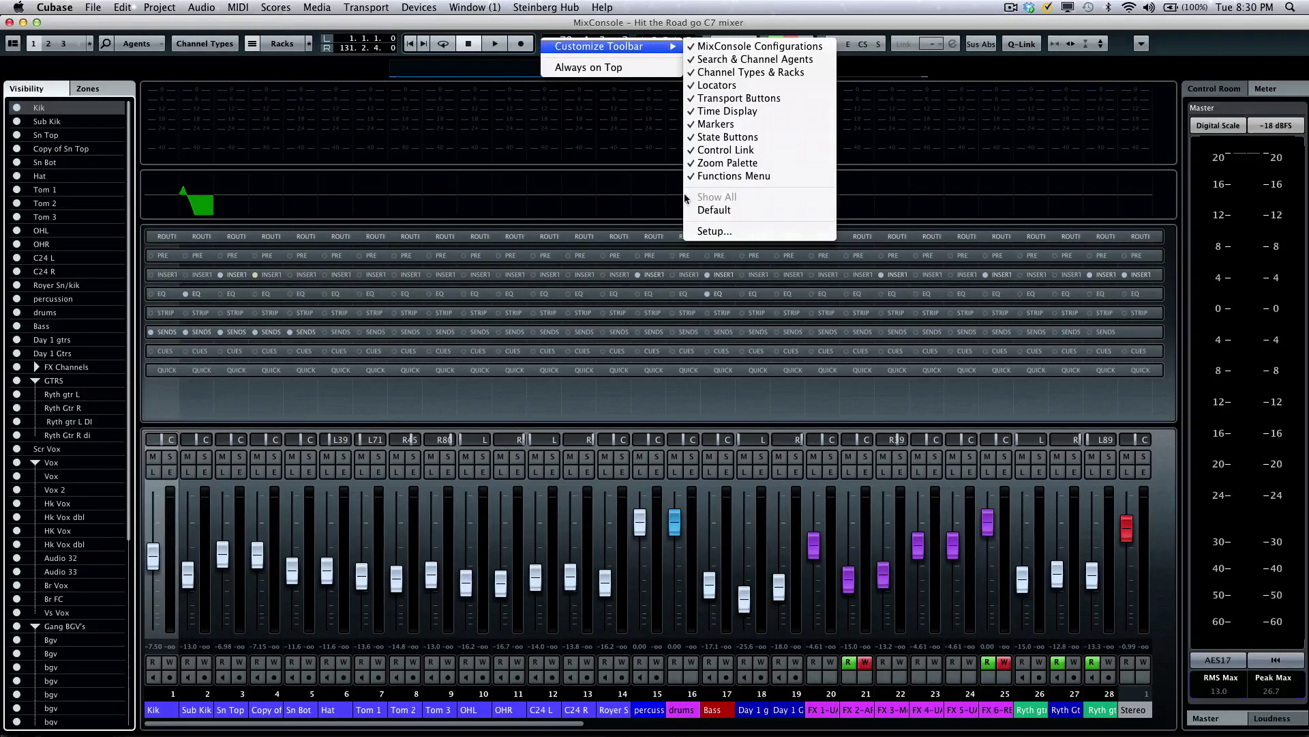
pyautogui.click(714, 210)
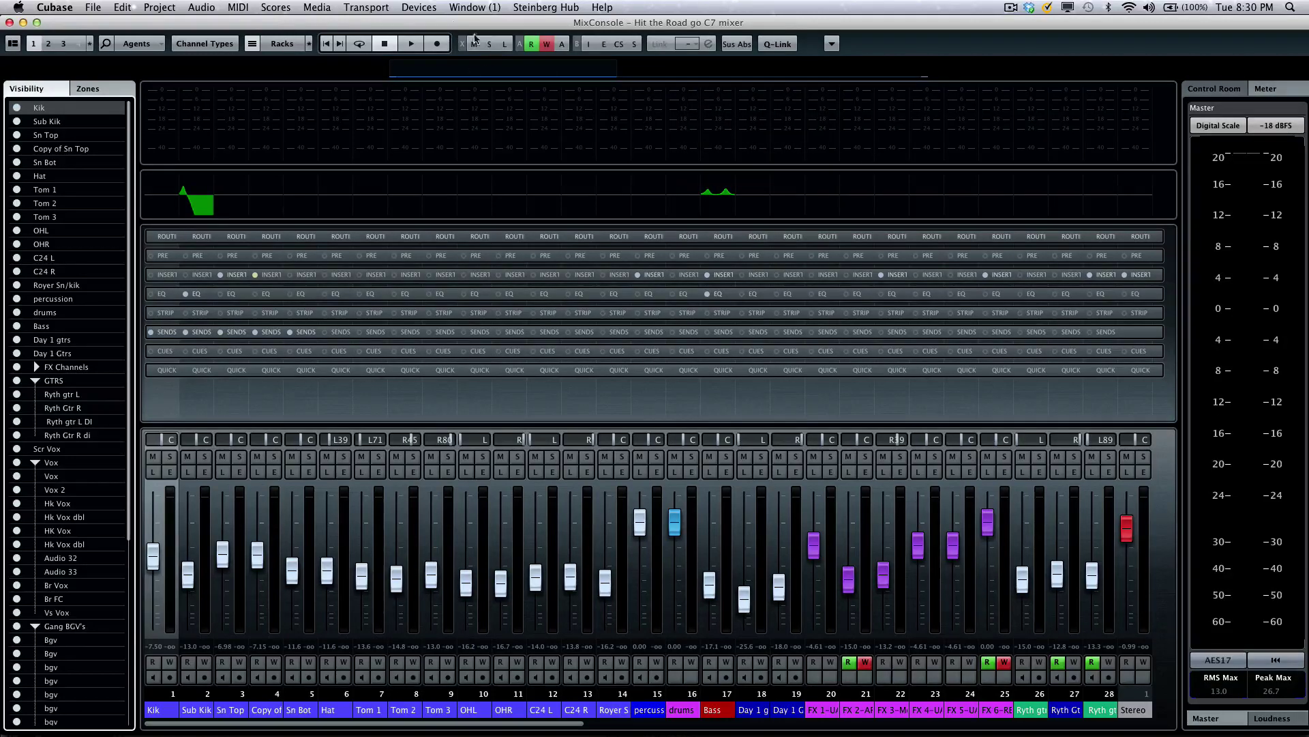
pyautogui.rightClick(865, 46)
pyautogui.moveTo(880, 51)
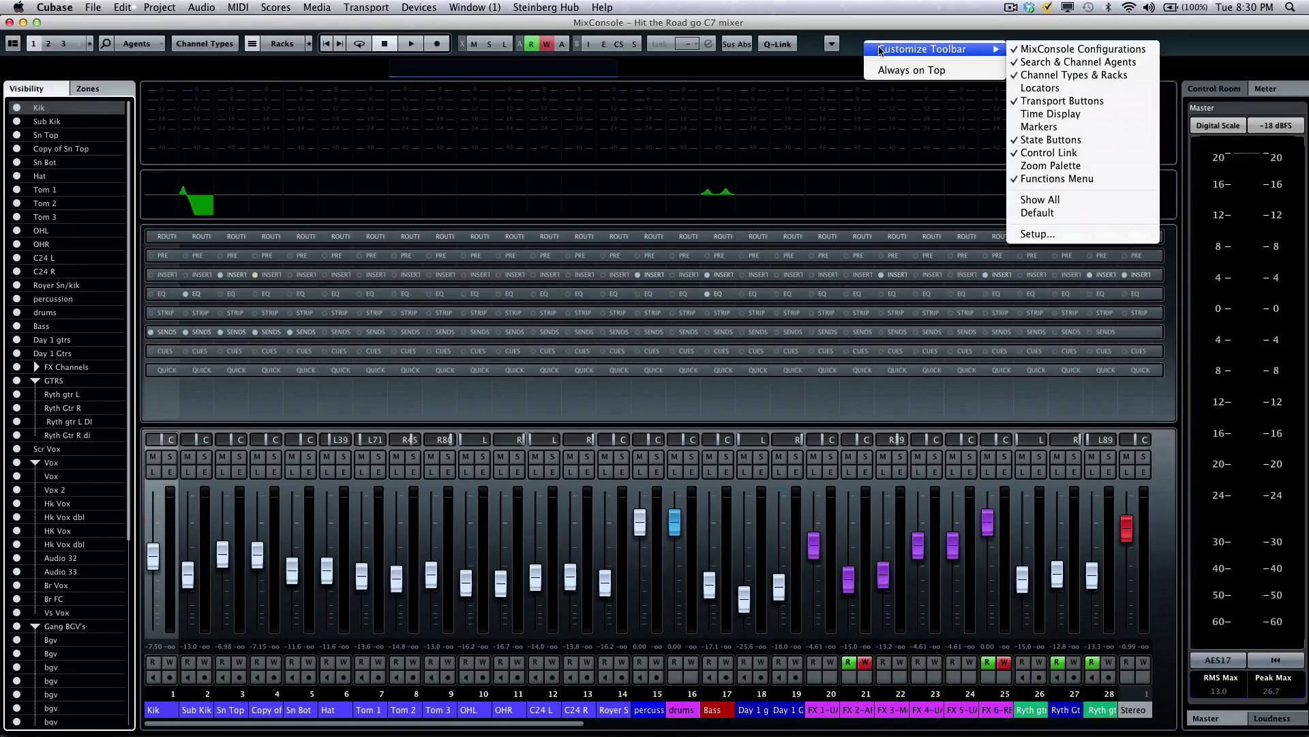
pyautogui.click(1046, 202)
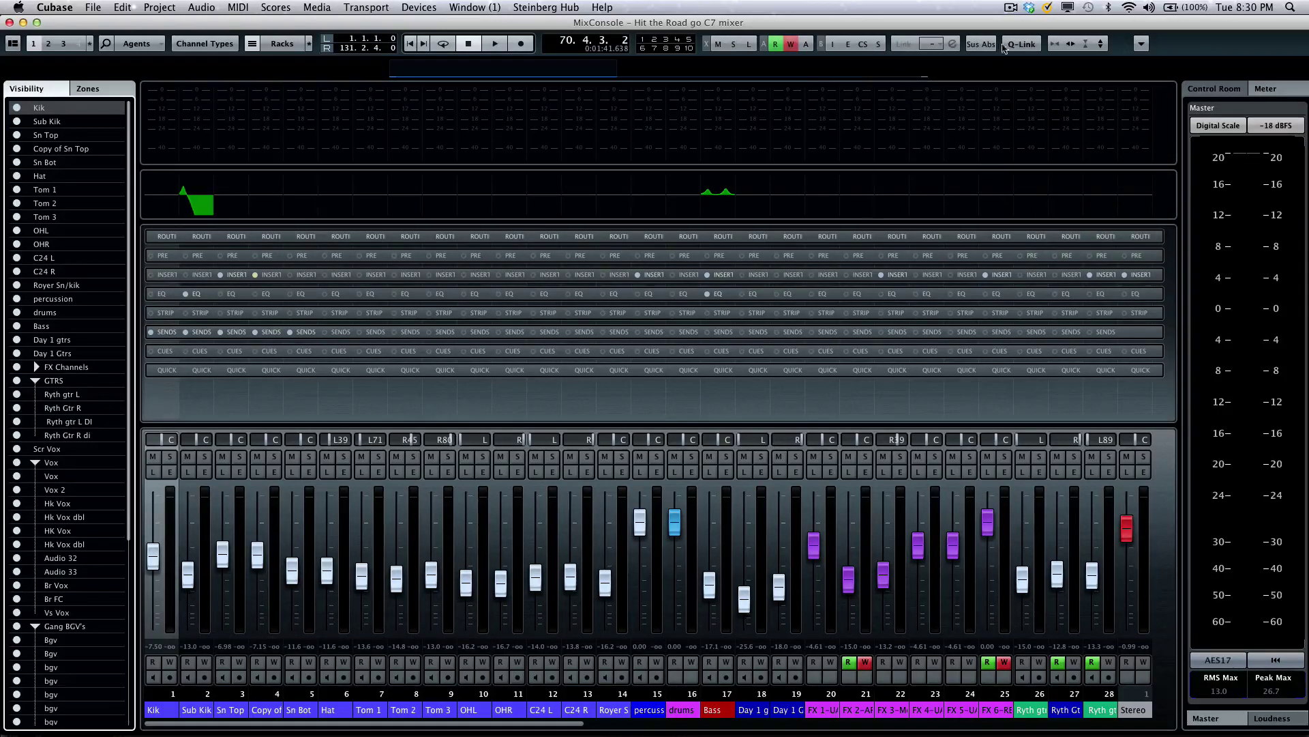
# Step: Zoom the channel strips wider and back to 28 channels, then reopen the toolbar customization menu
pyautogui.click(1071, 44)
pyautogui.click(1071, 45)
pyautogui.click(1055, 45)
pyautogui.click(1055, 45)
pyautogui.click(1055, 45)
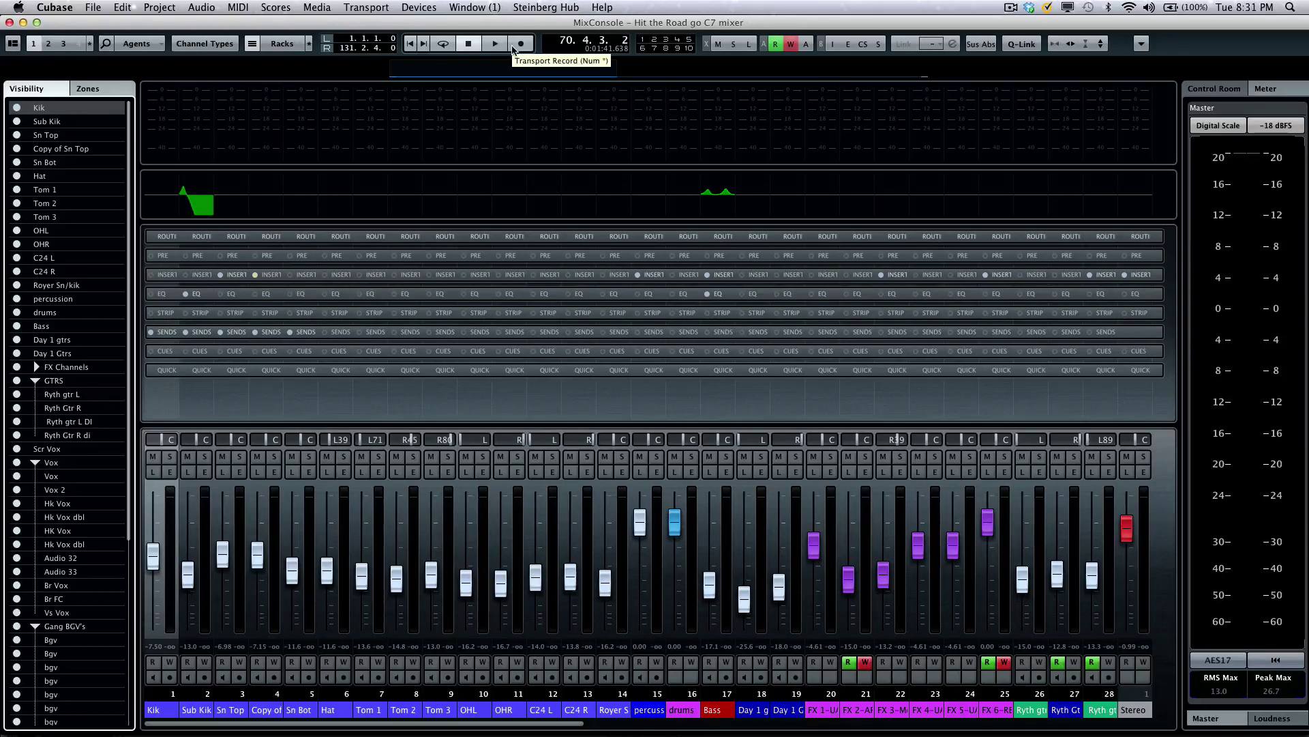
pyautogui.rightClick(549, 43)
pyautogui.moveTo(558, 45)
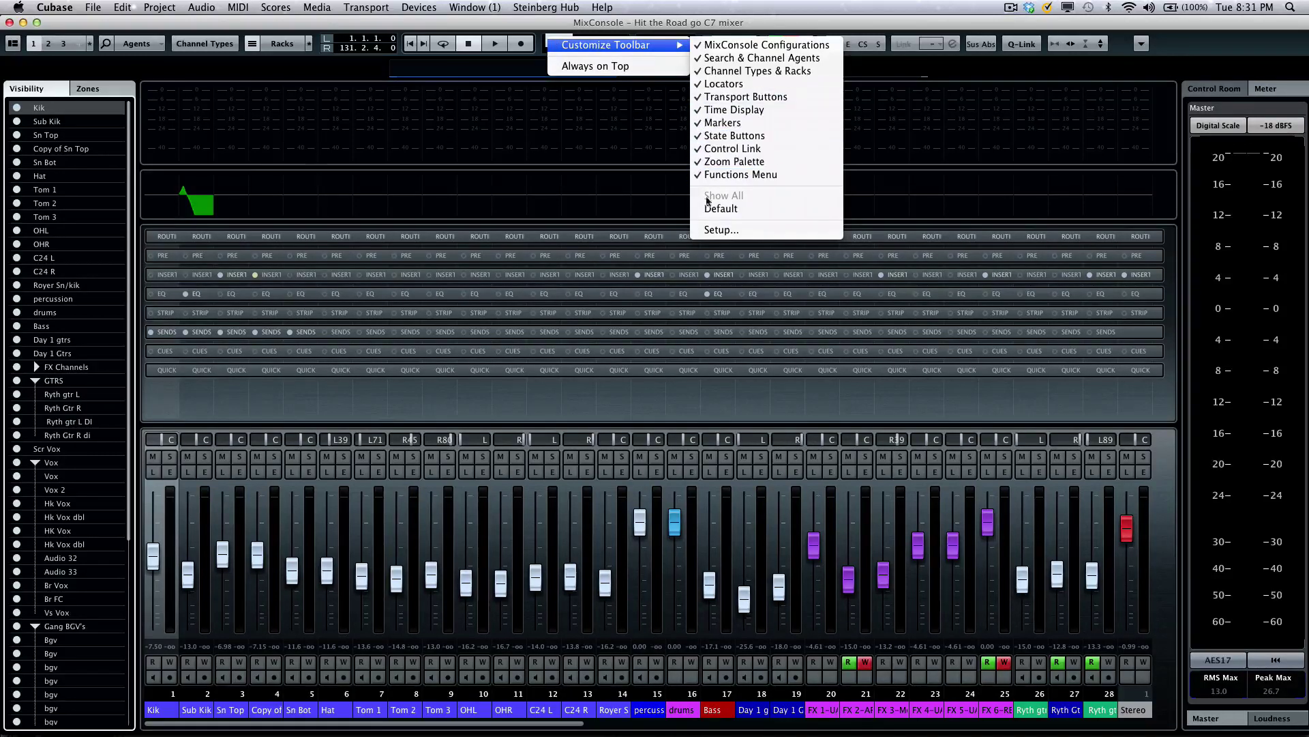
# Step: In toolbar Setup, move Transport Buttons down three places and back up after Locators, then confirm
pyautogui.click(716, 229)
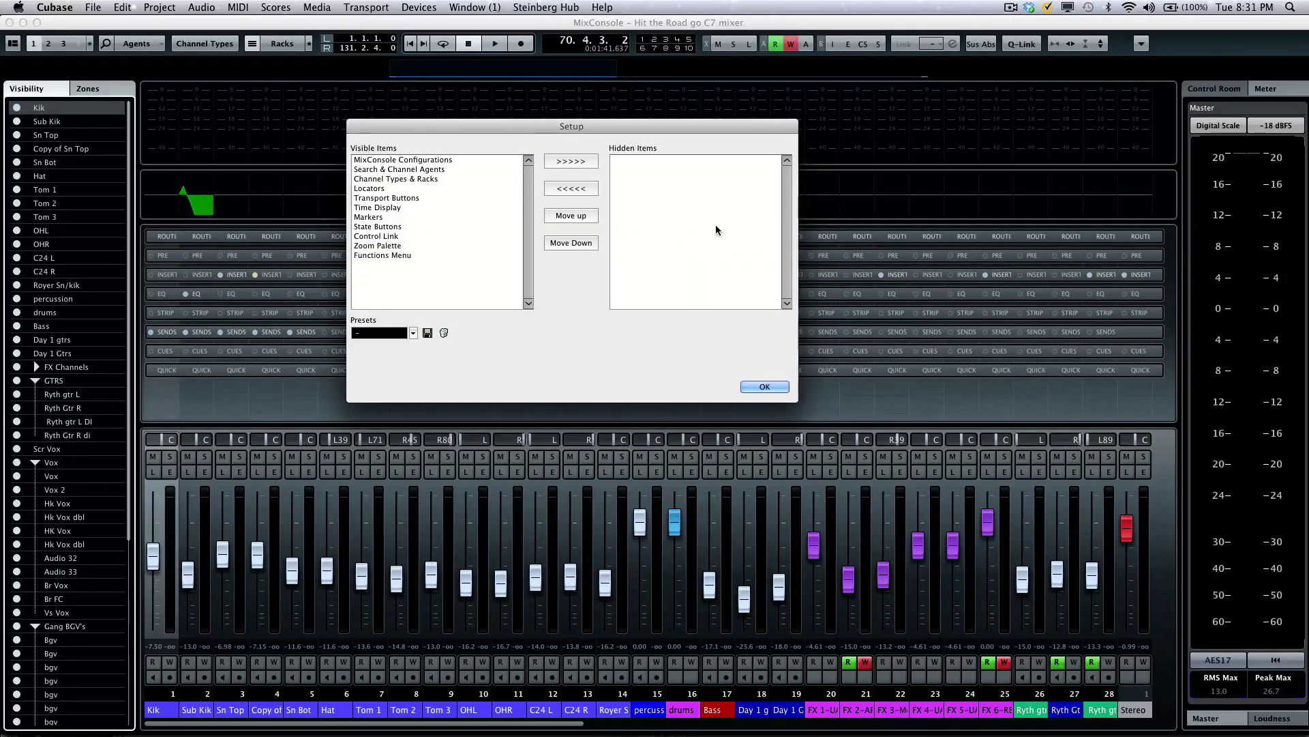
pyautogui.click(385, 198)
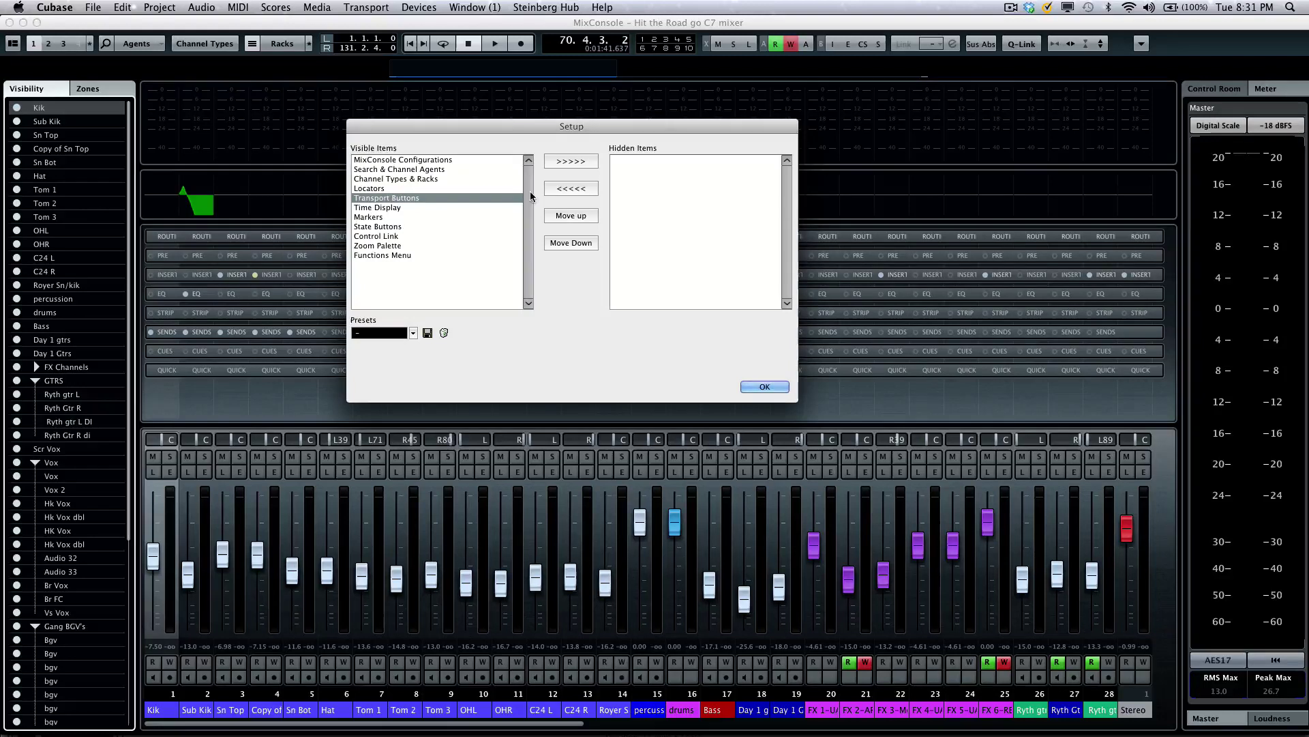
pyautogui.click(582, 240)
pyautogui.click(582, 240)
pyautogui.click(582, 240)
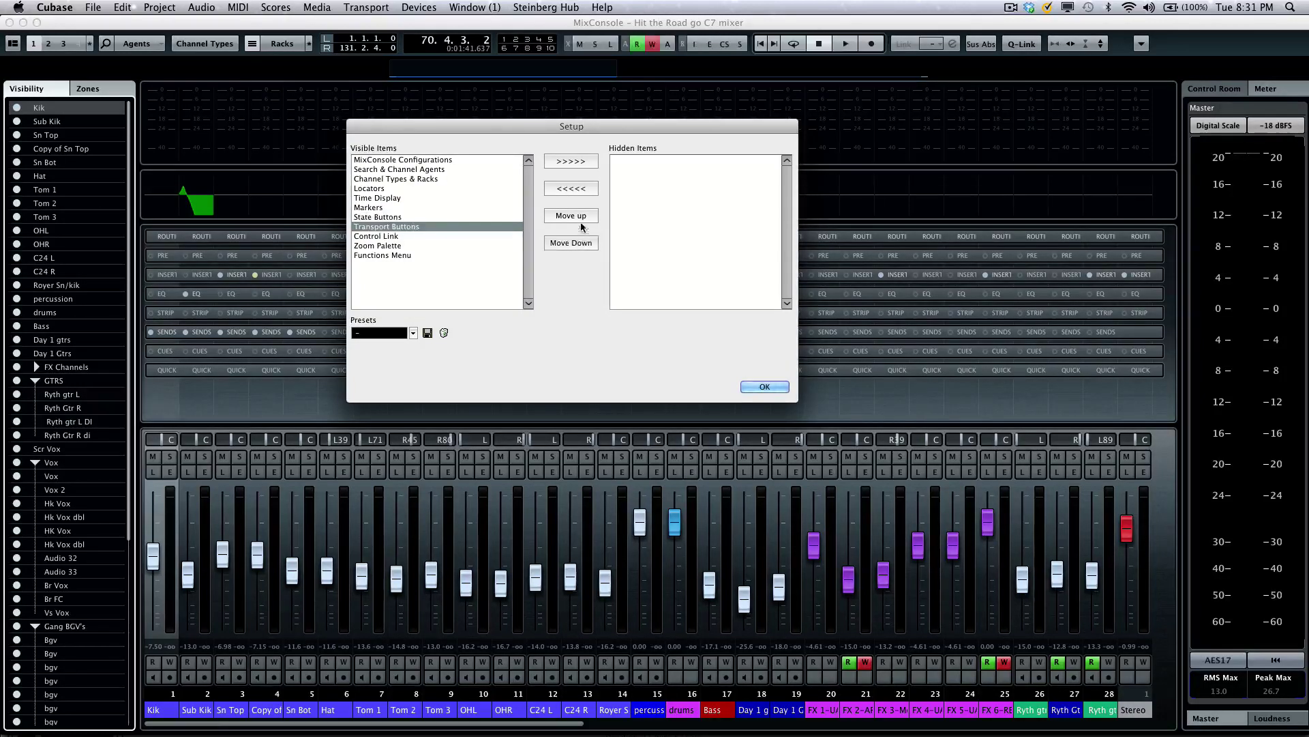
pyautogui.click(580, 216)
pyautogui.click(580, 215)
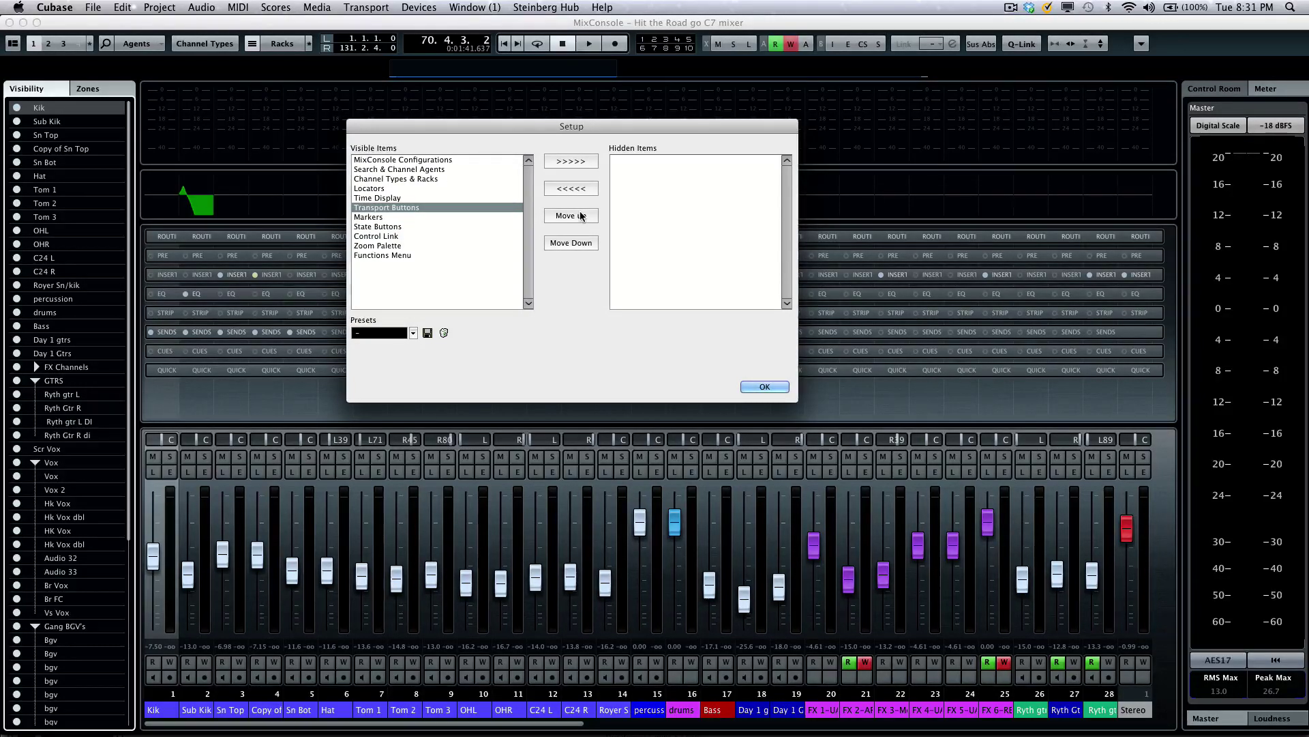
pyautogui.click(581, 215)
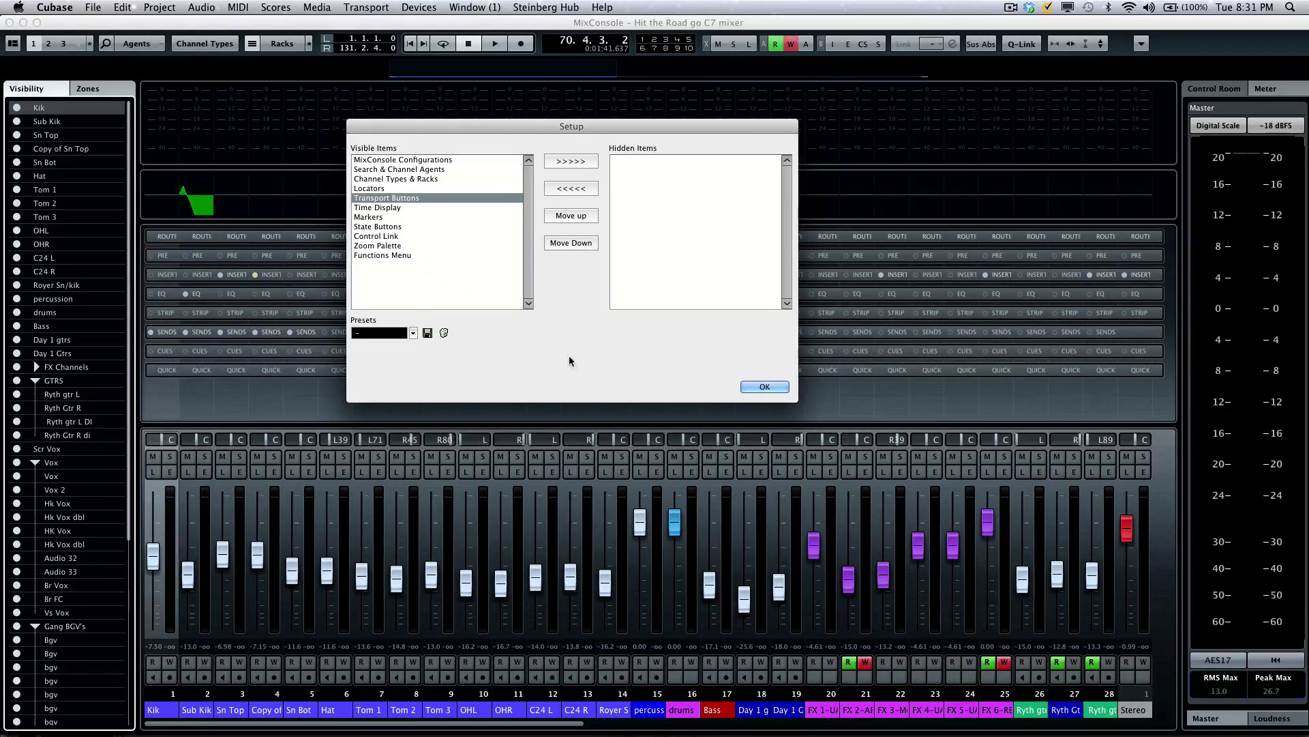
pyautogui.click(754, 386)
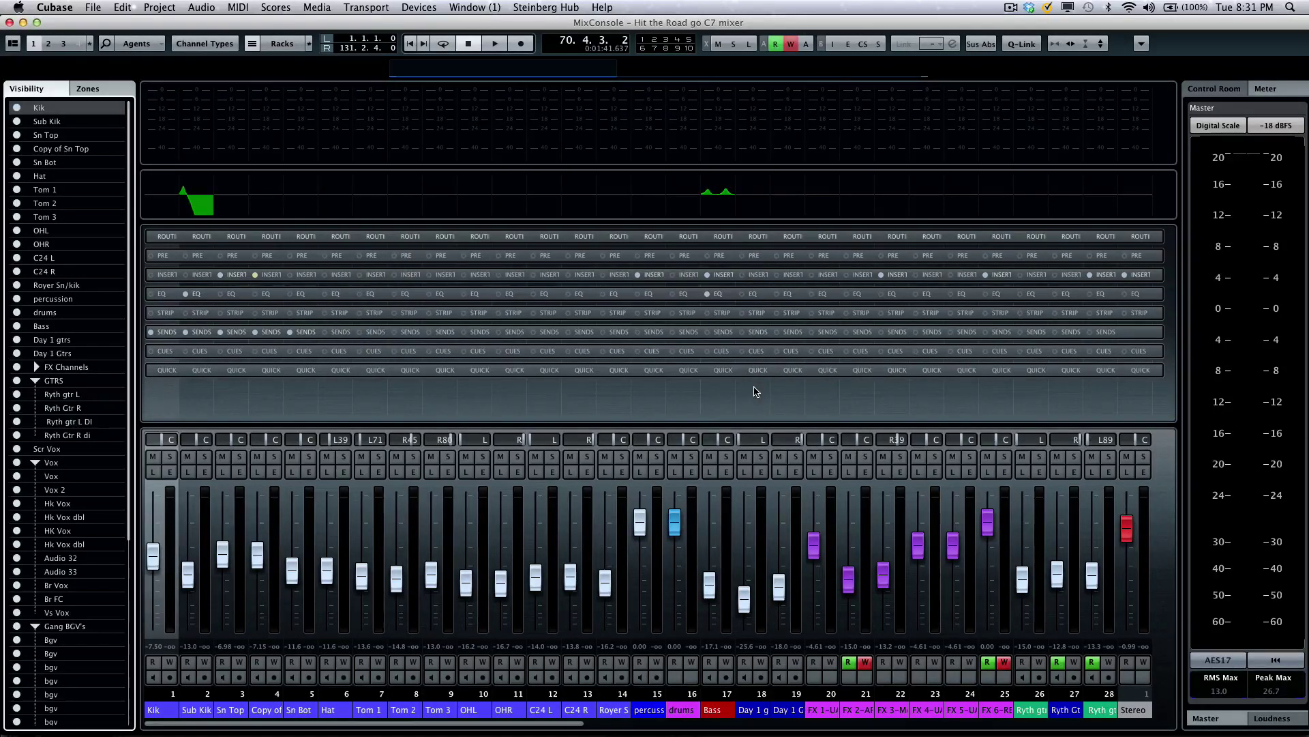
# Step: Hide the Kik, Sub Kik, Copy of Sn Top and Tom 1 channels, then show them again
pyautogui.click(16, 107)
pyautogui.click(16, 121)
pyautogui.click(16, 149)
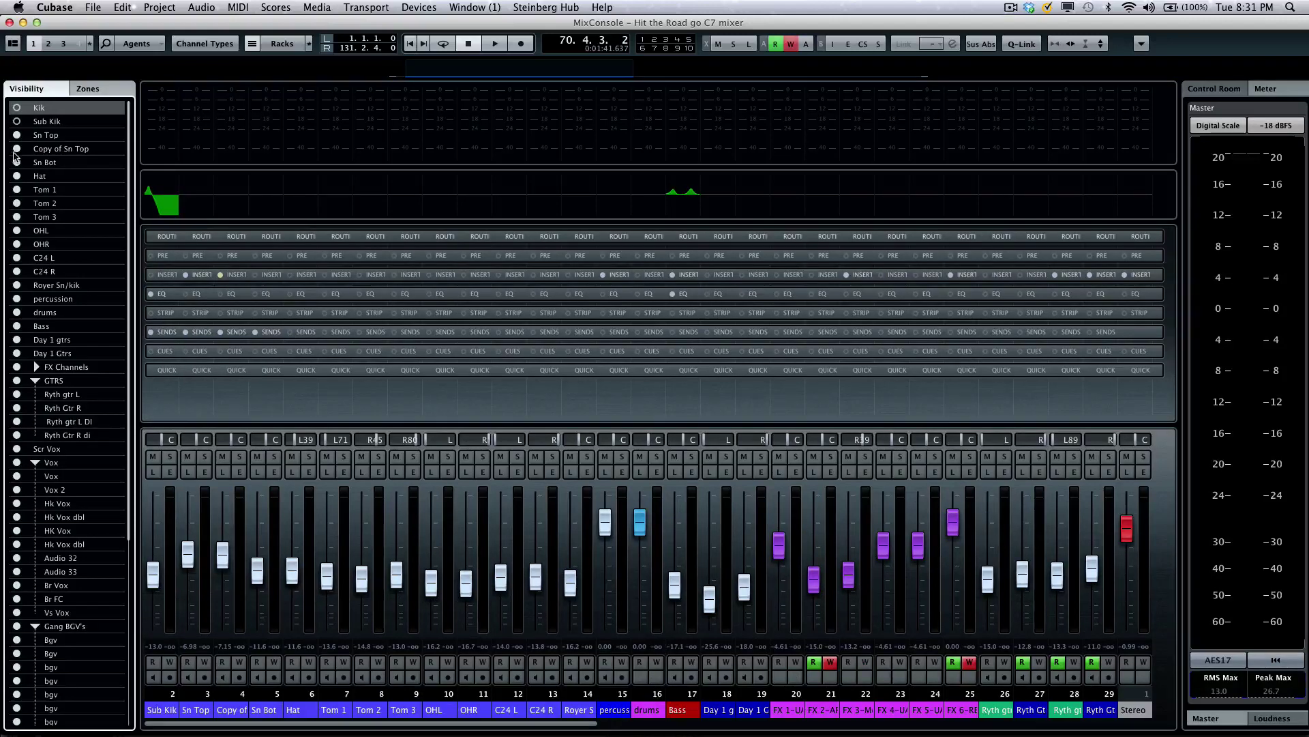
pyautogui.click(16, 189)
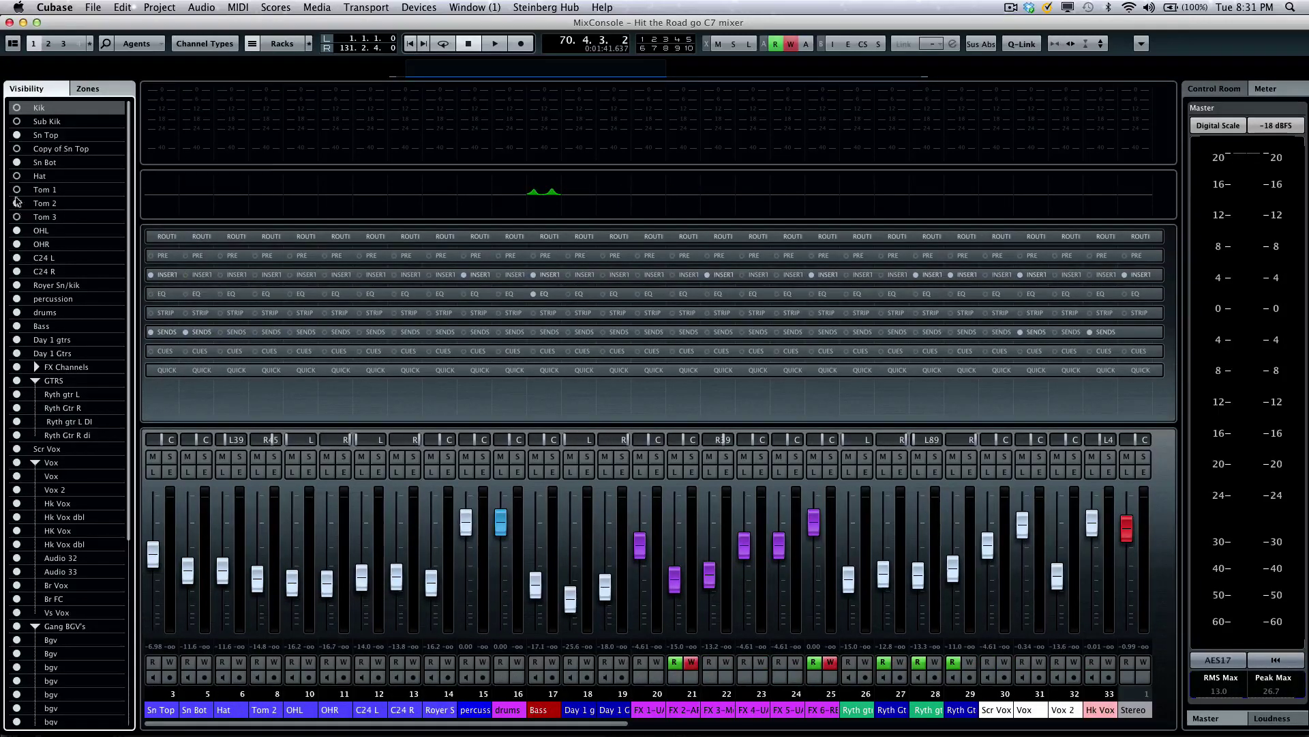
pyautogui.click(17, 189)
pyautogui.click(17, 149)
pyautogui.click(16, 122)
pyautogui.click(16, 108)
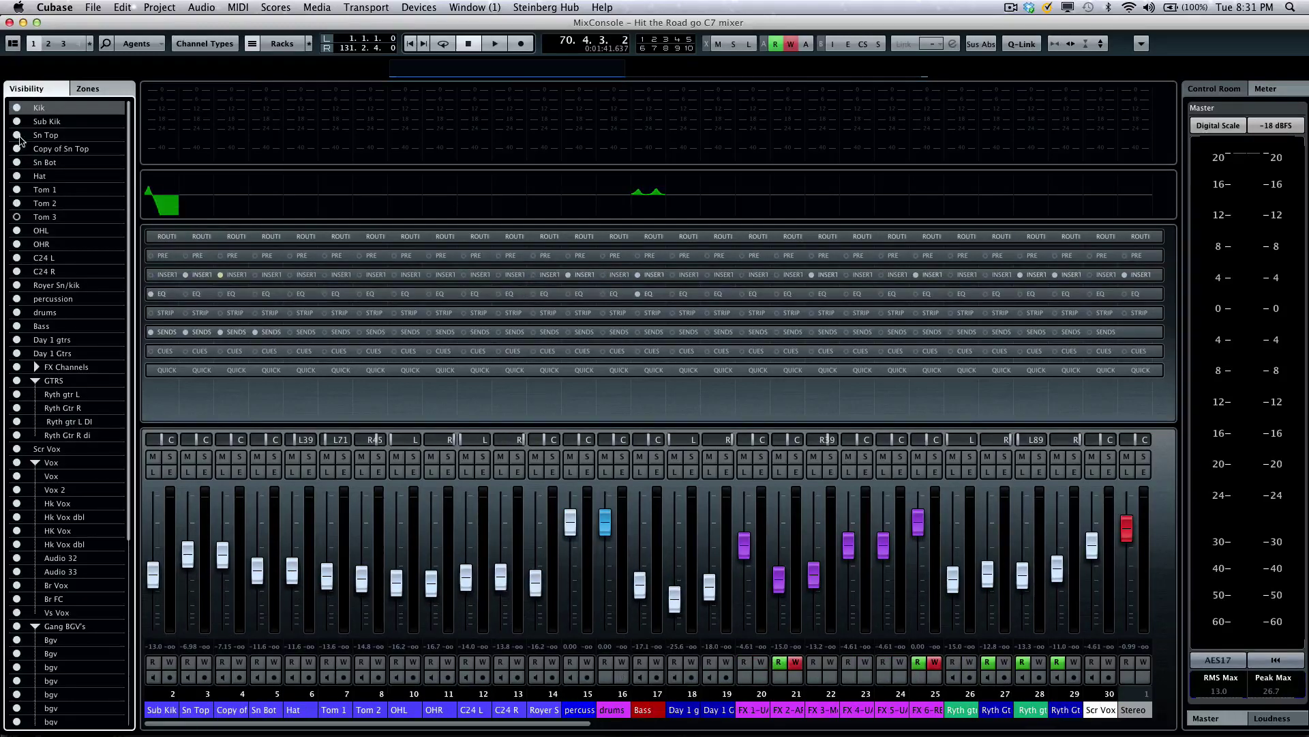
# Step: Show Tom 3, hide Scr Vox, toggle the GTRS folder back visible, and select Kik through percussion
pyautogui.click(17, 217)
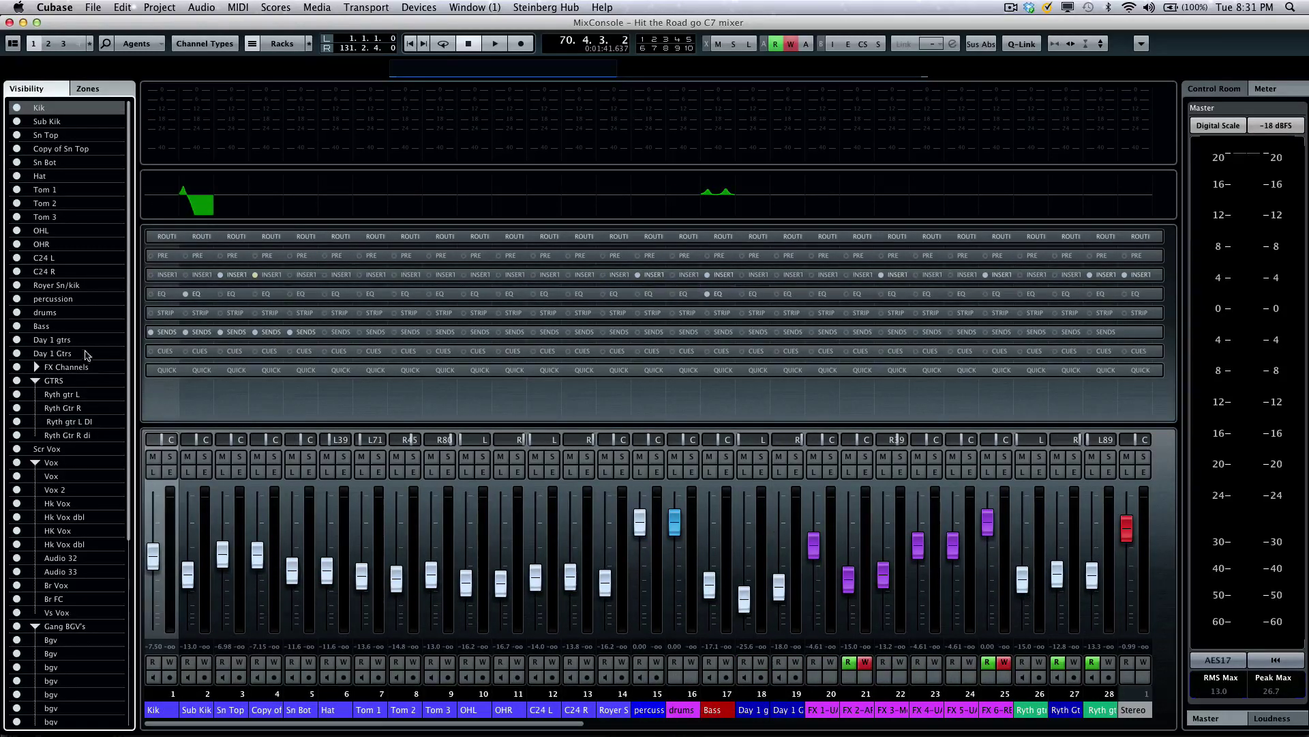
pyautogui.click(16, 451)
pyautogui.click(17, 382)
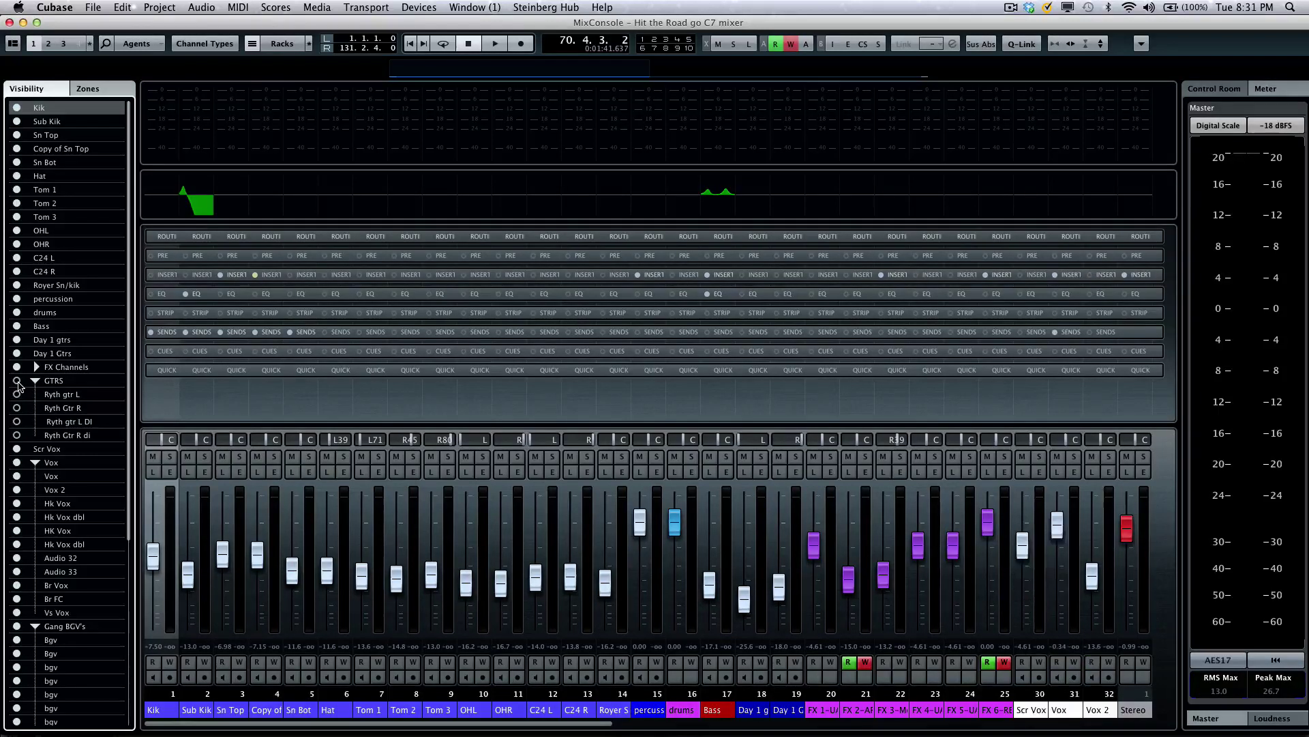
pyautogui.click(17, 382)
pyautogui.click(17, 382)
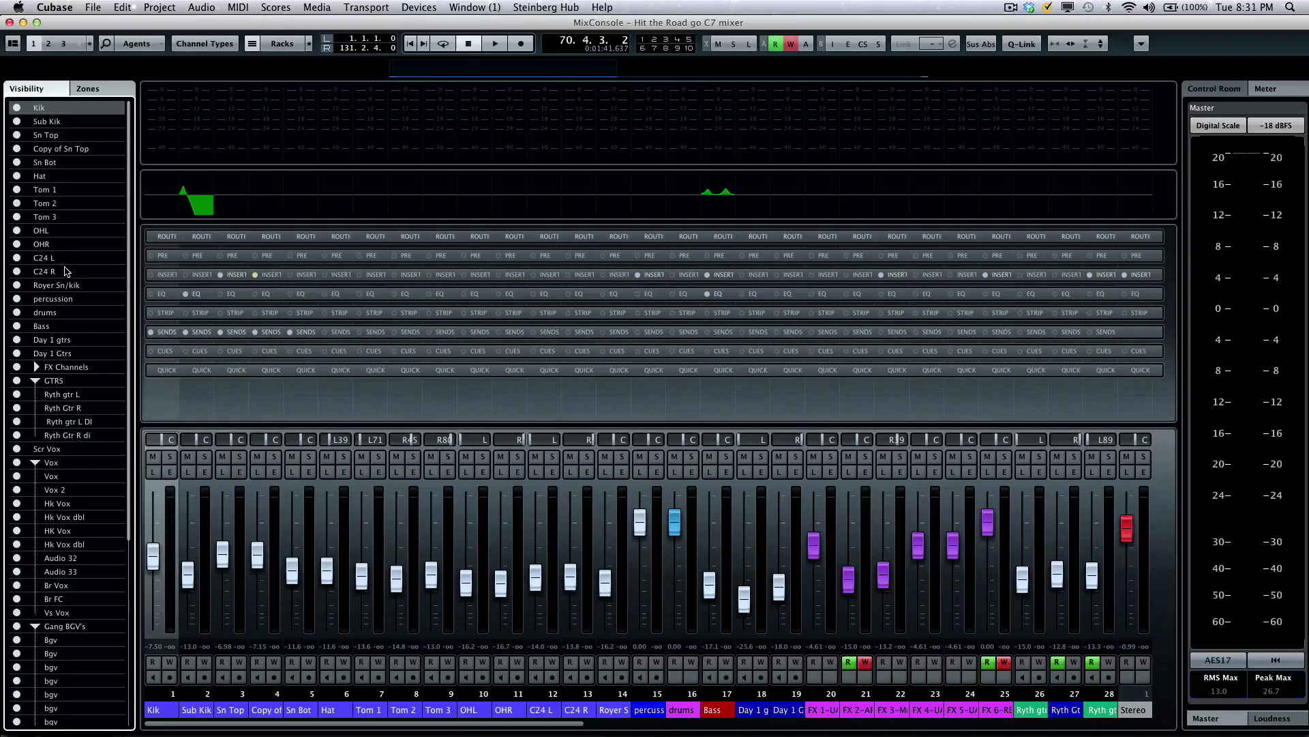
pyautogui.keyDown('shift'); pyautogui.click(65, 300); pyautogui.keyUp('shift')
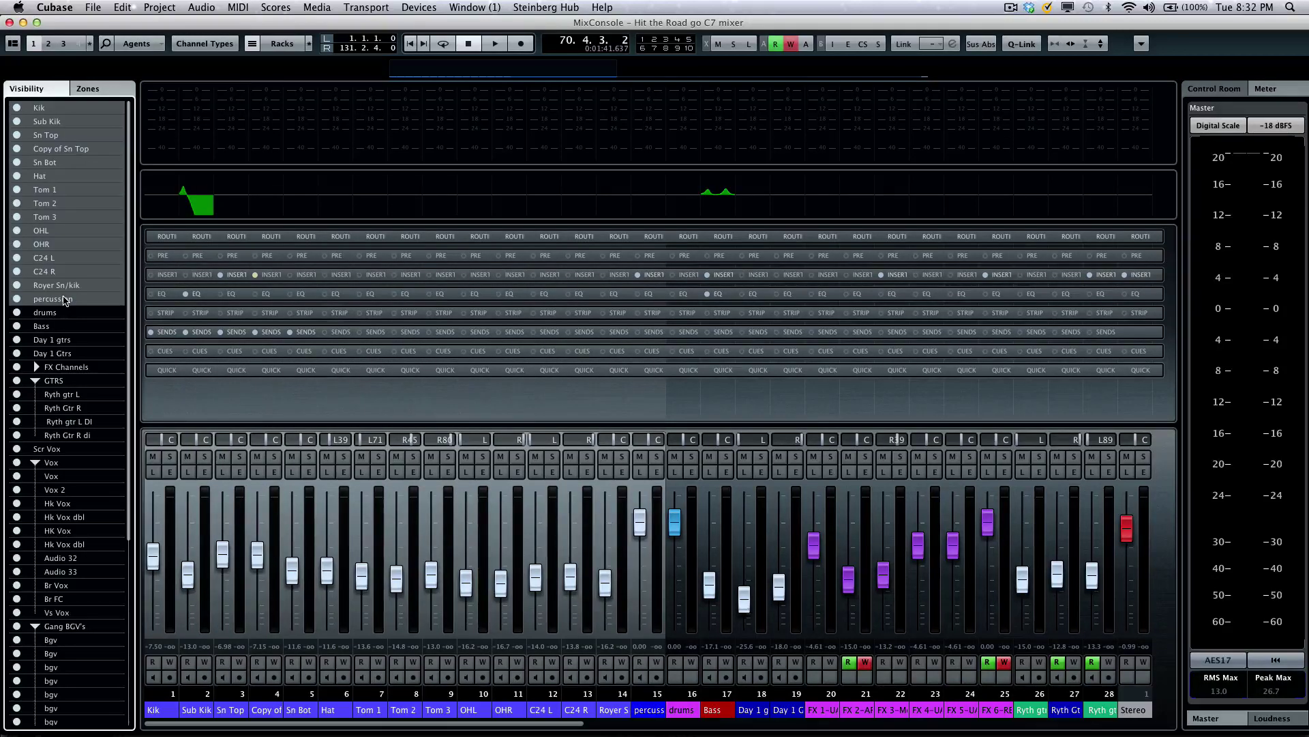
# Step: Move the selected drum channels into a new folder, toggle its visibility, and switch to Zones
pyautogui.rightClick(44, 111)
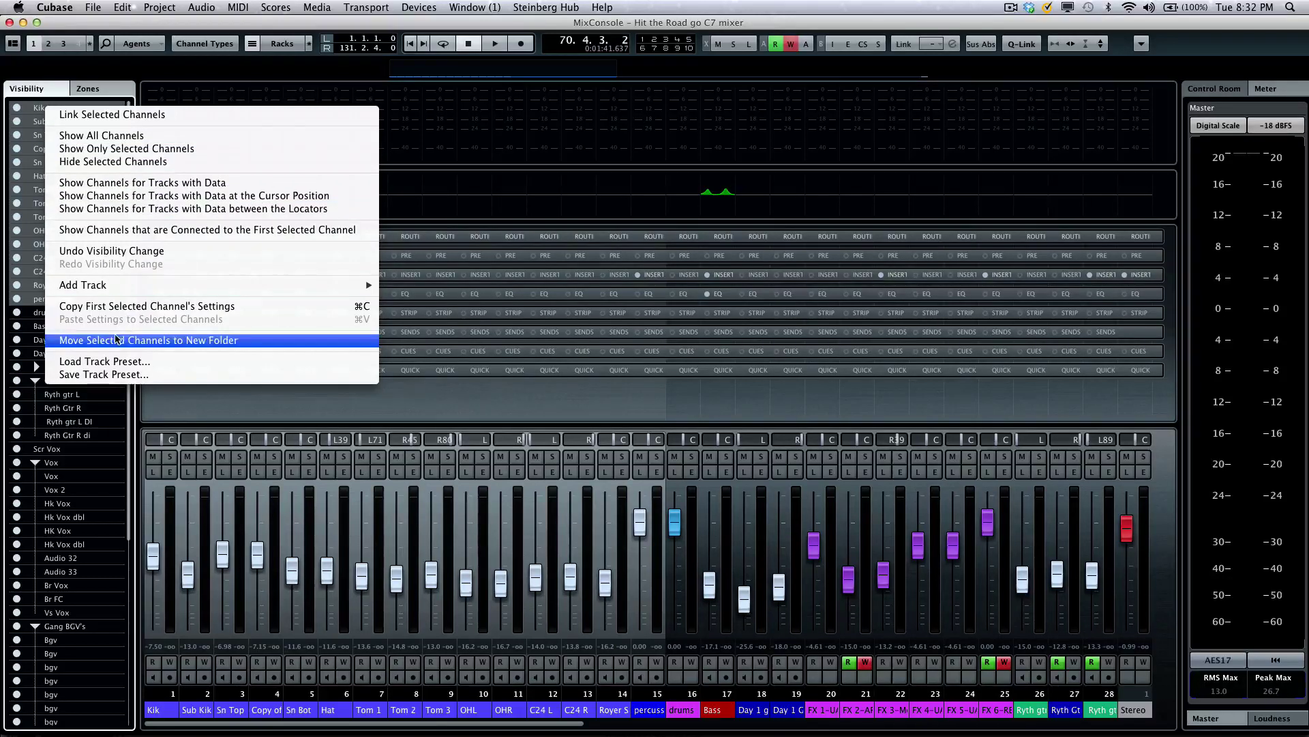
pyautogui.click(197, 342)
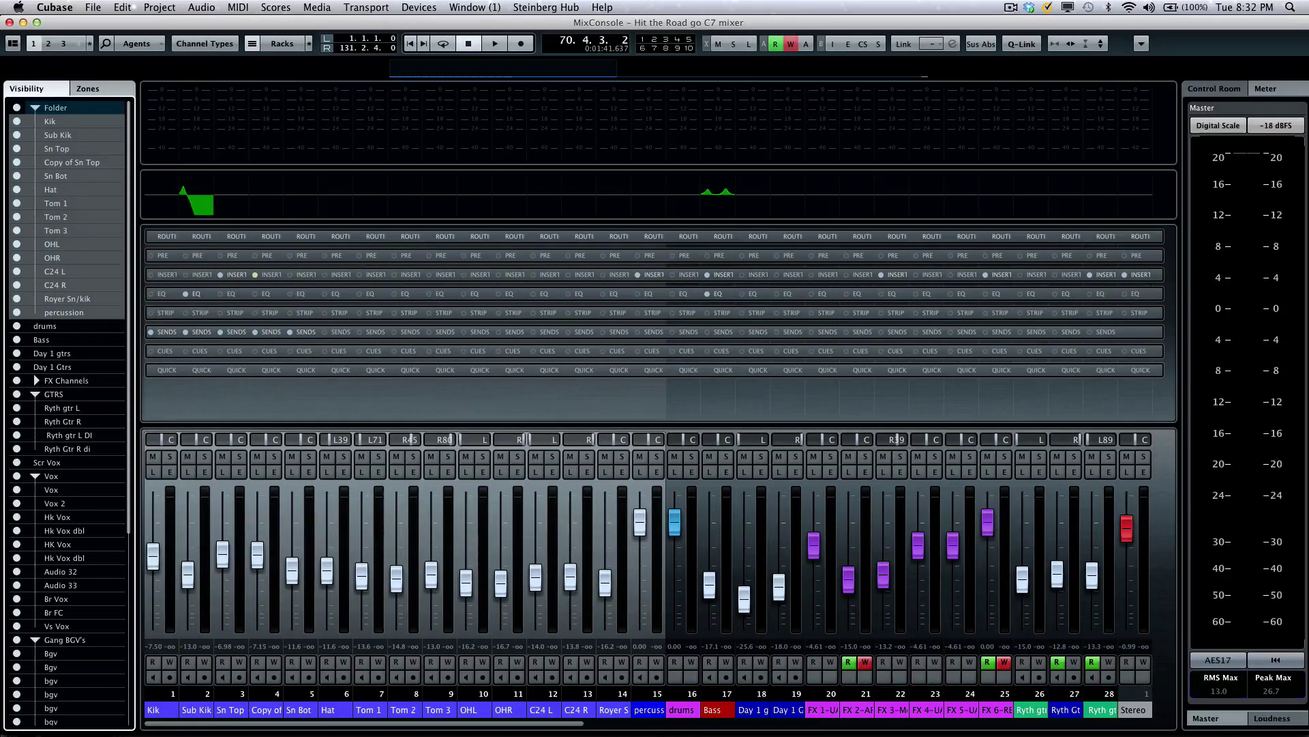
pyautogui.click(17, 108)
pyautogui.click(17, 108)
pyautogui.click(51, 123)
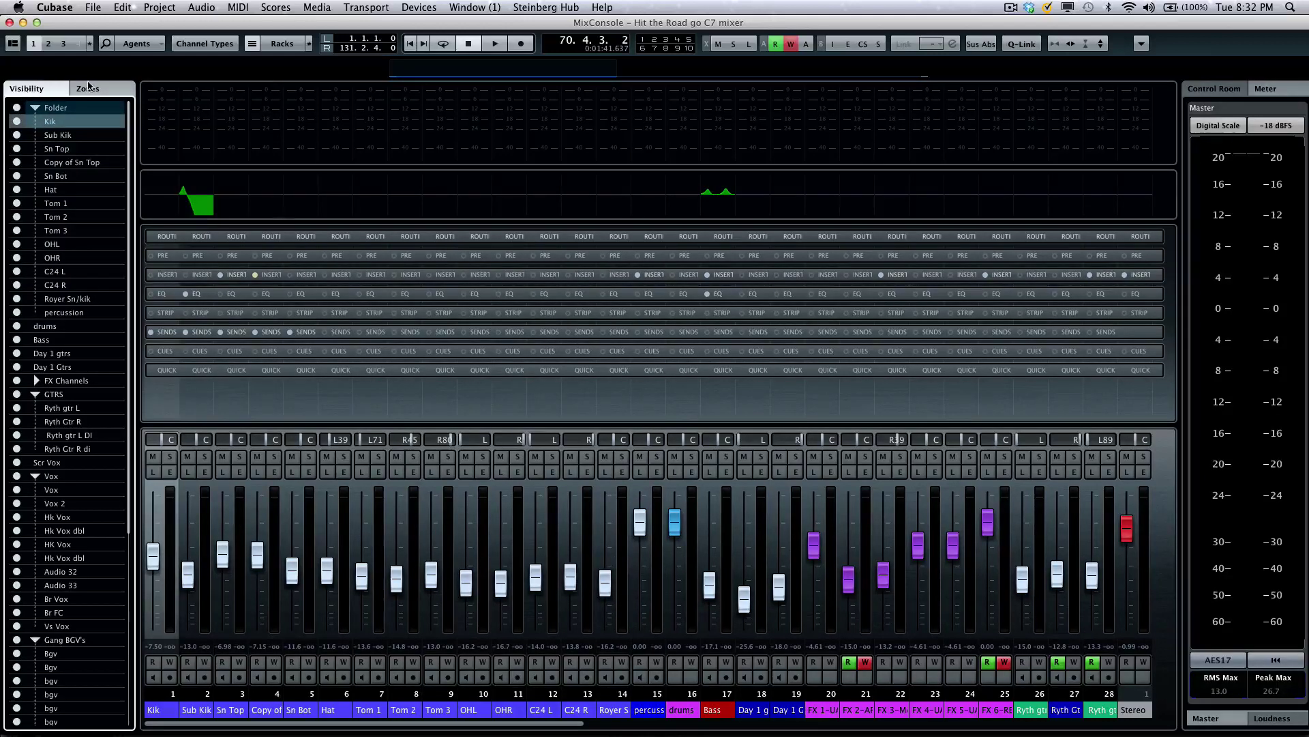
pyautogui.click(95, 87)
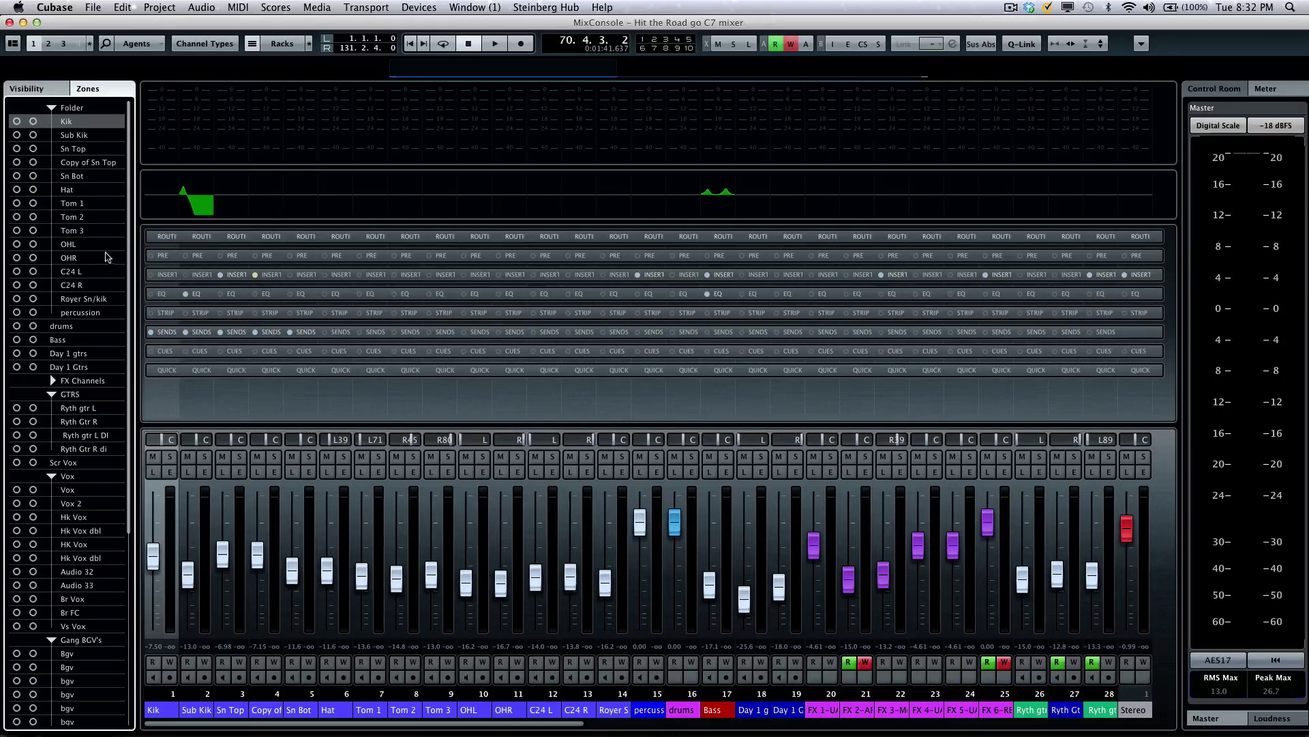
pyautogui.scroll(-10, 109, 262)
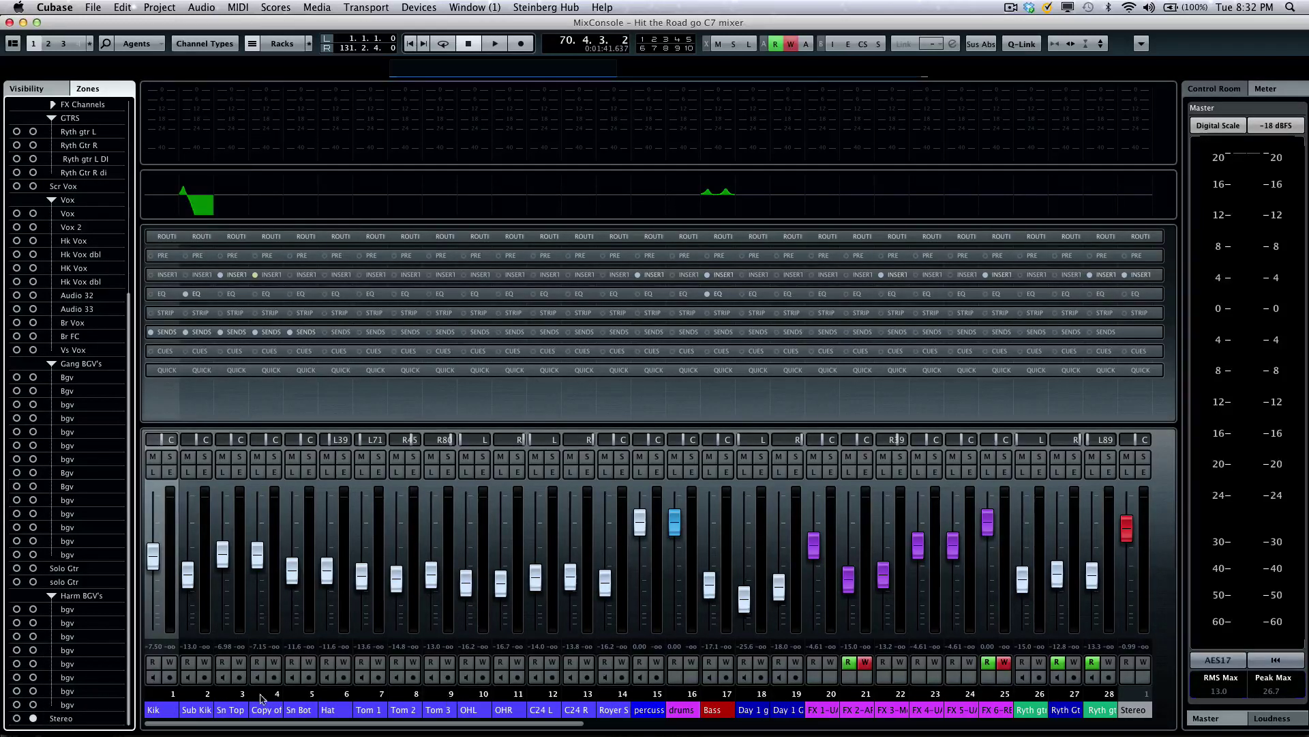
pyautogui.click(36, 719)
pyautogui.click(34, 719)
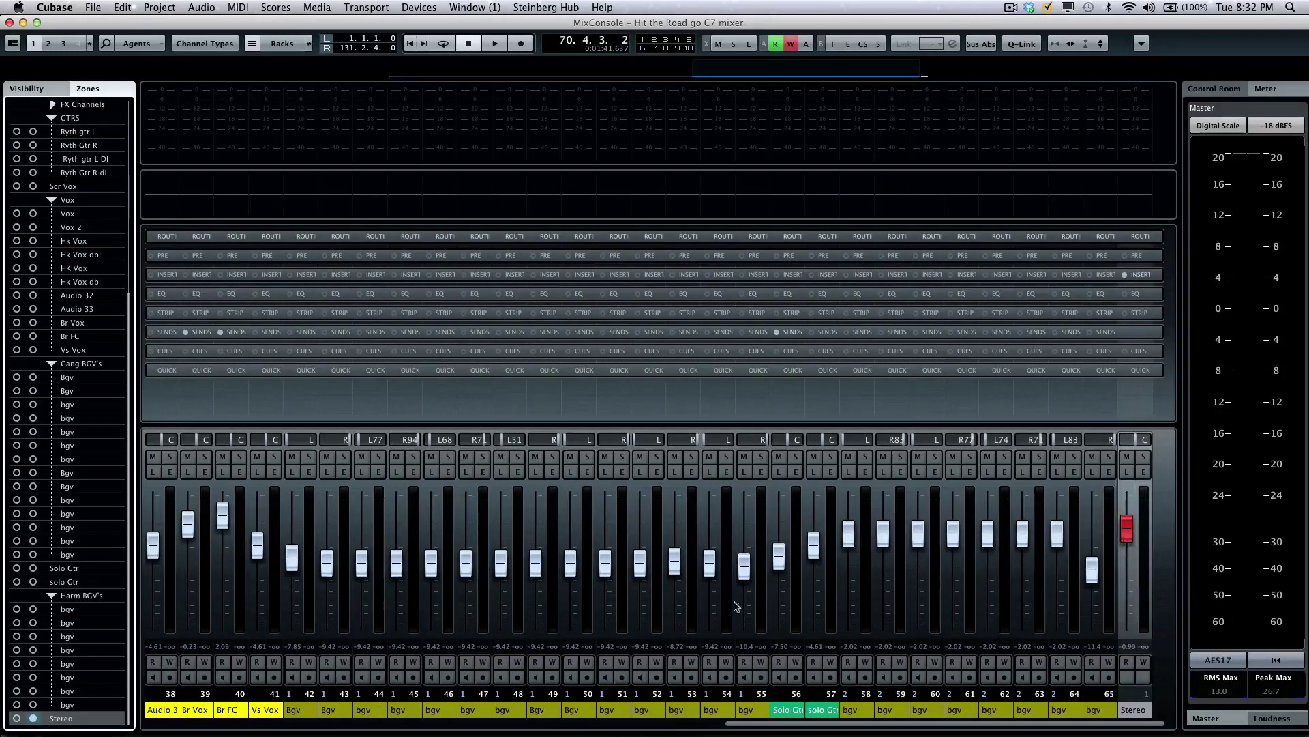
pyautogui.click(17, 214)
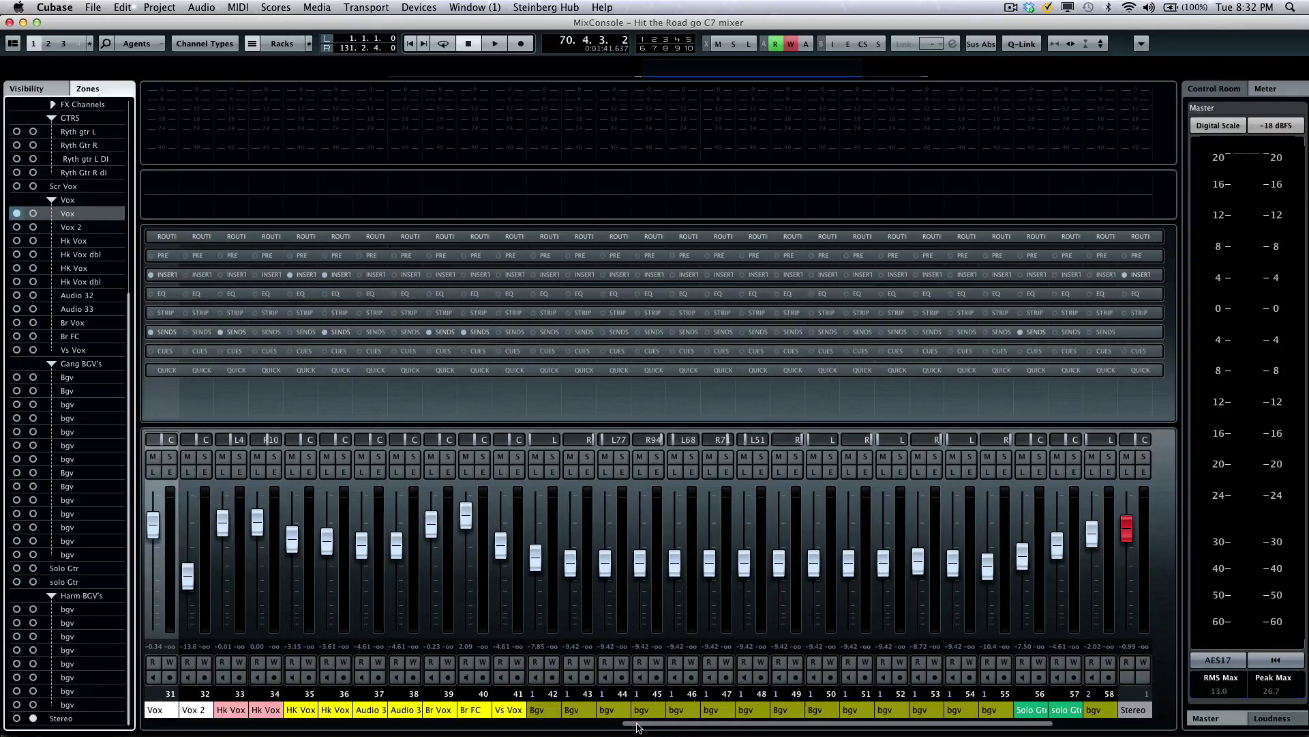
pyautogui.moveTo(636, 727); pyautogui.dragTo(307, 723)
pyautogui.hscroll(5, 307, 723)
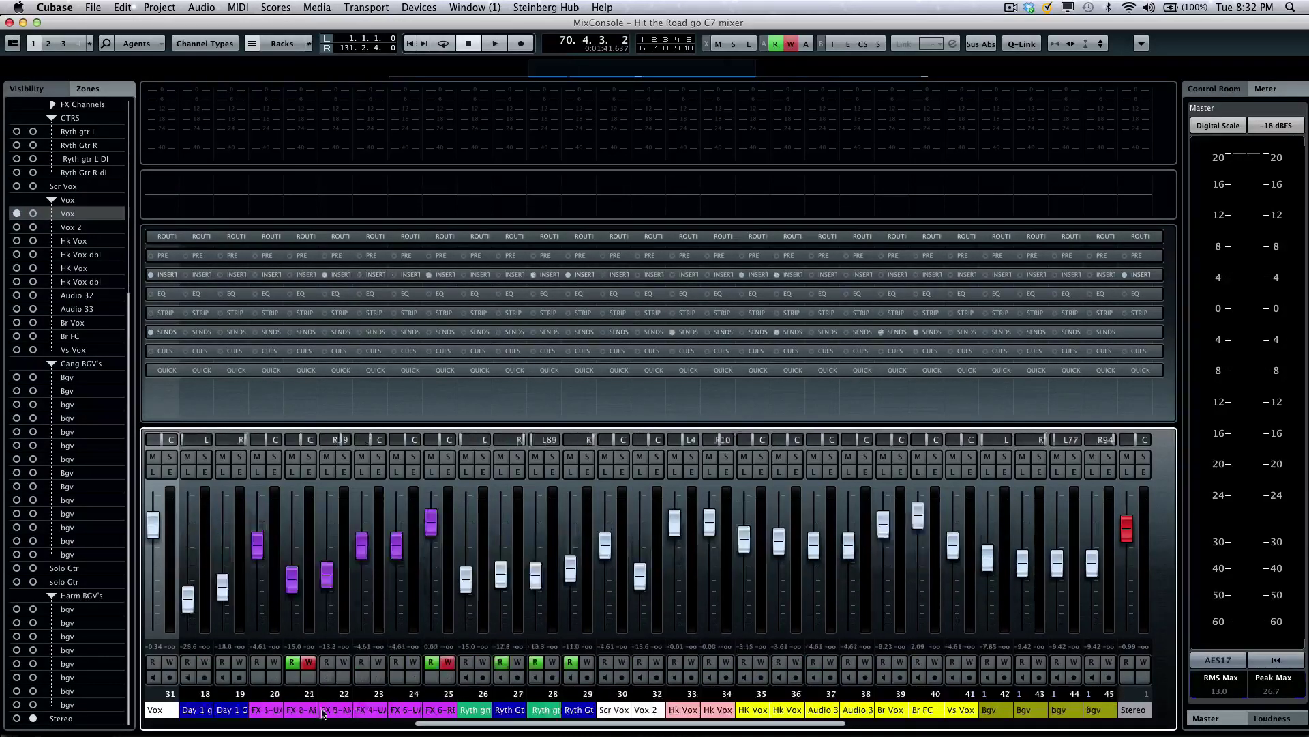
pyautogui.hscroll(5, 309, 713)
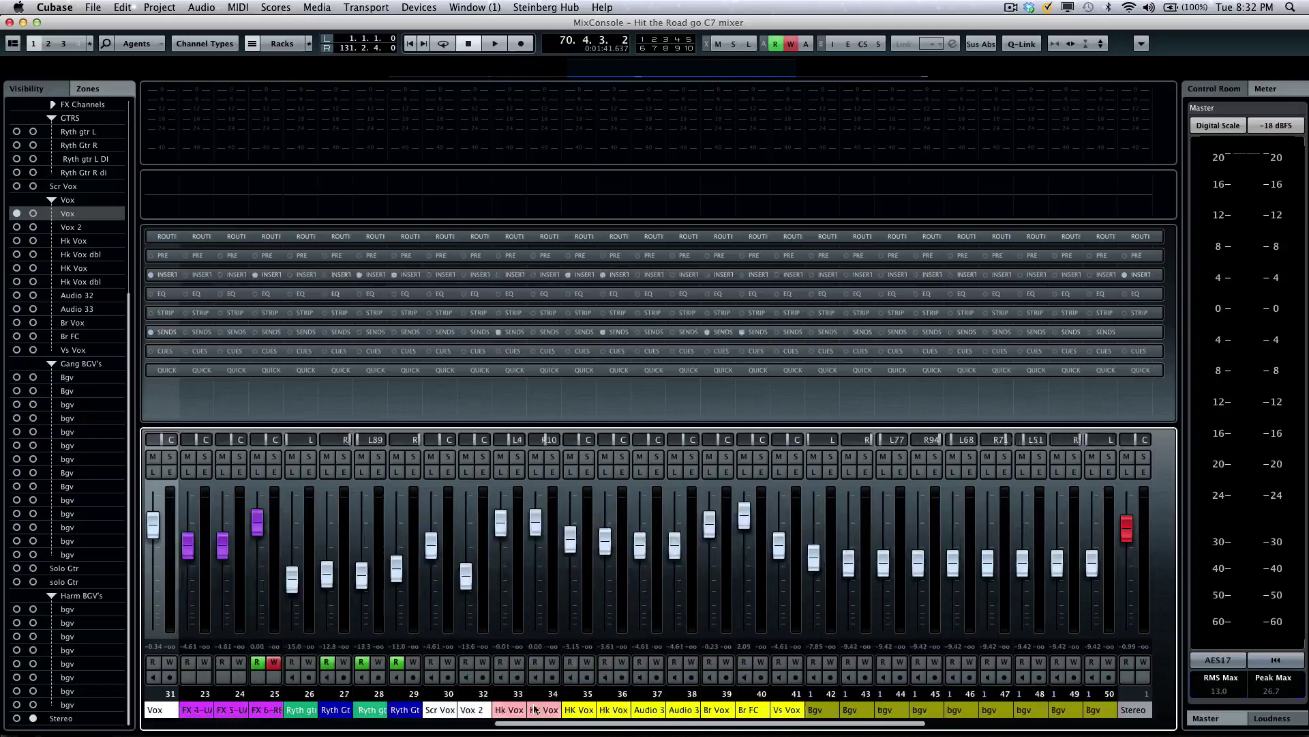
pyautogui.hscroll(-5, 540, 709)
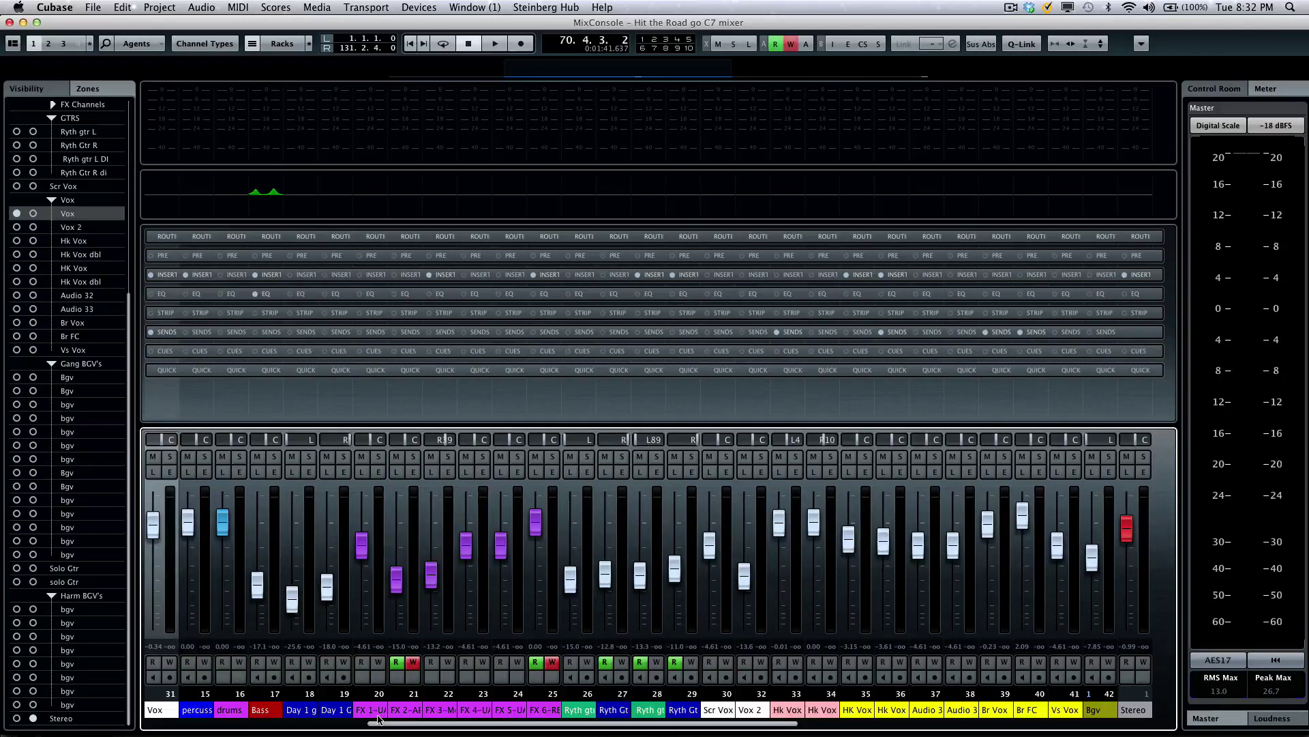
pyautogui.click(16, 213)
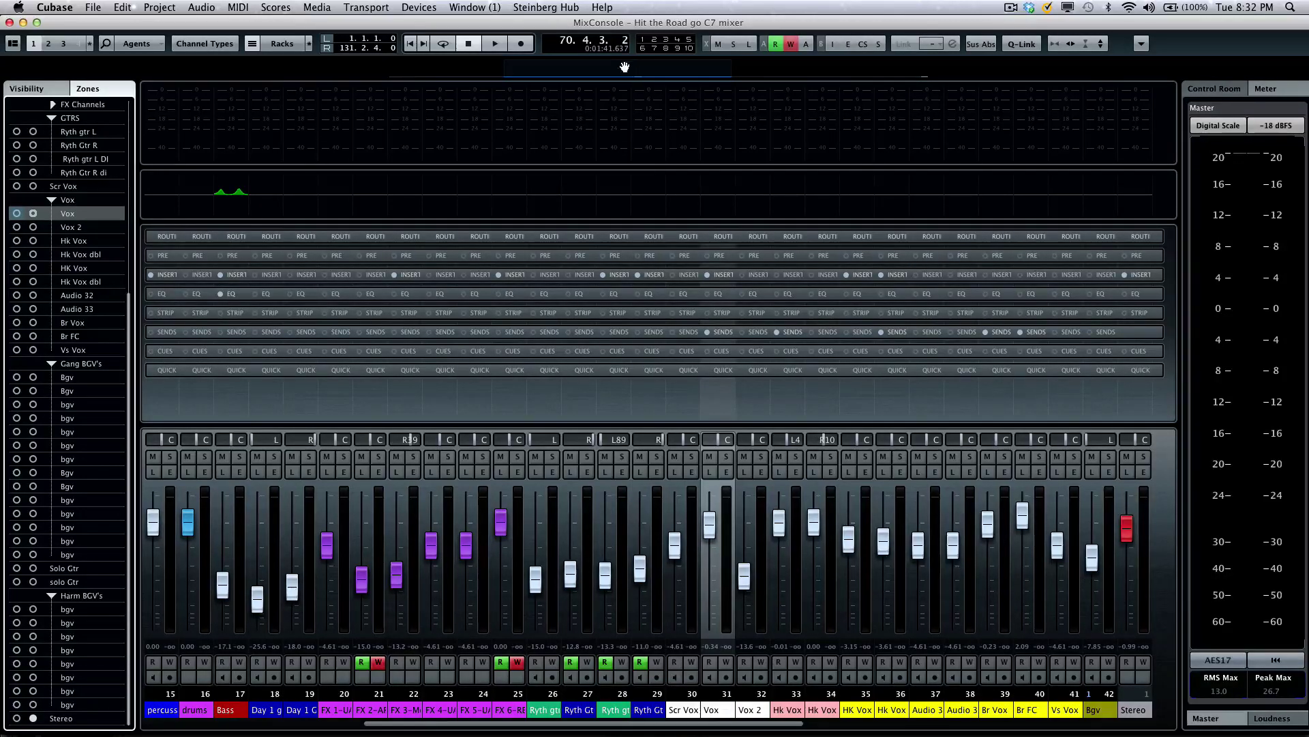
# Step: Play the song while scrolling the mixer channels left and right, then stop playback
pyautogui.hscroll(10, 702, 69)
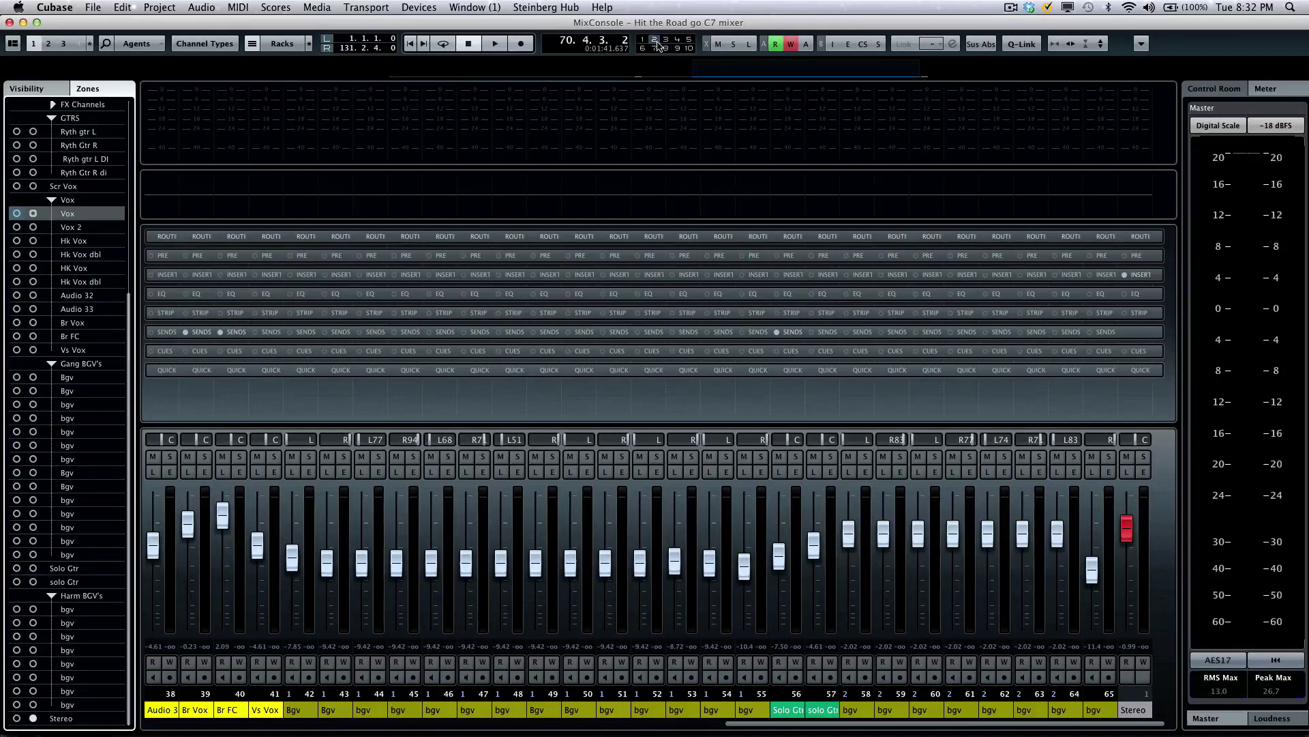
pyautogui.press('space')
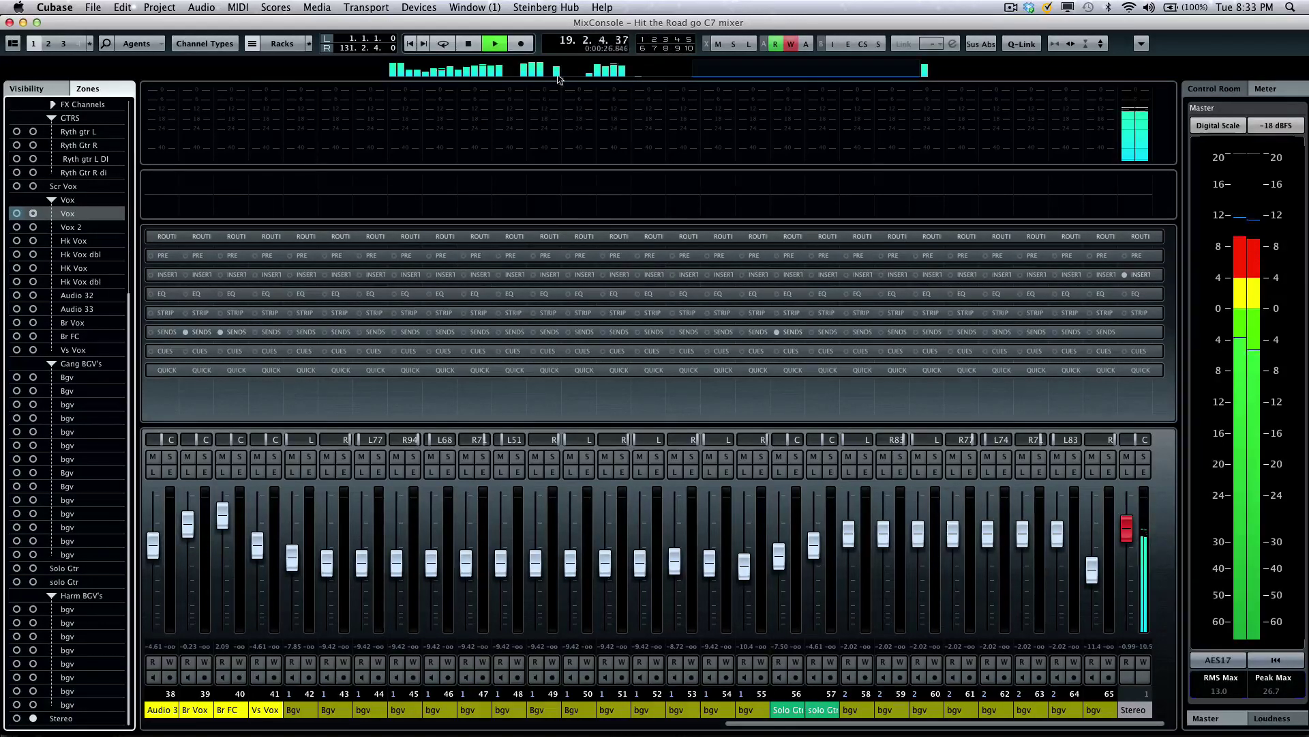
pyautogui.hscroll(-7, 527, 76)
pyautogui.hscroll(-9, 527, 76)
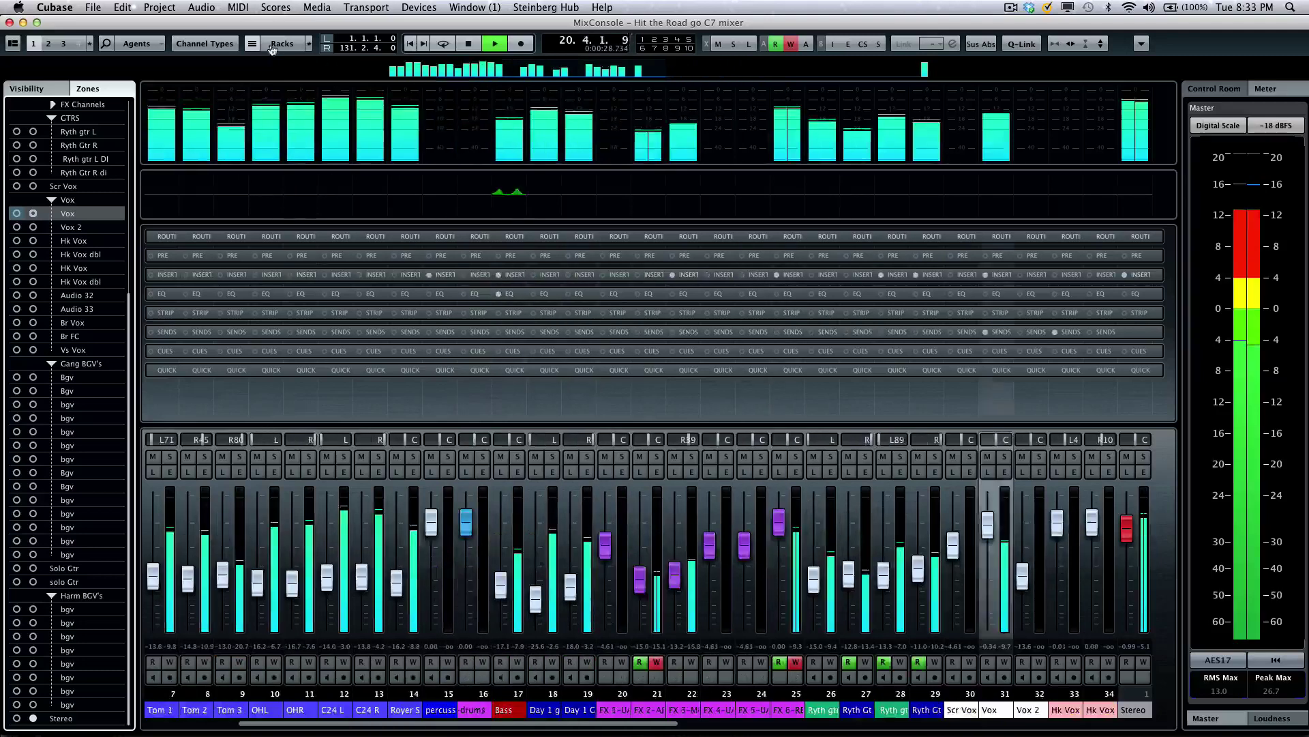
pyautogui.hscroll(12, 651, 73)
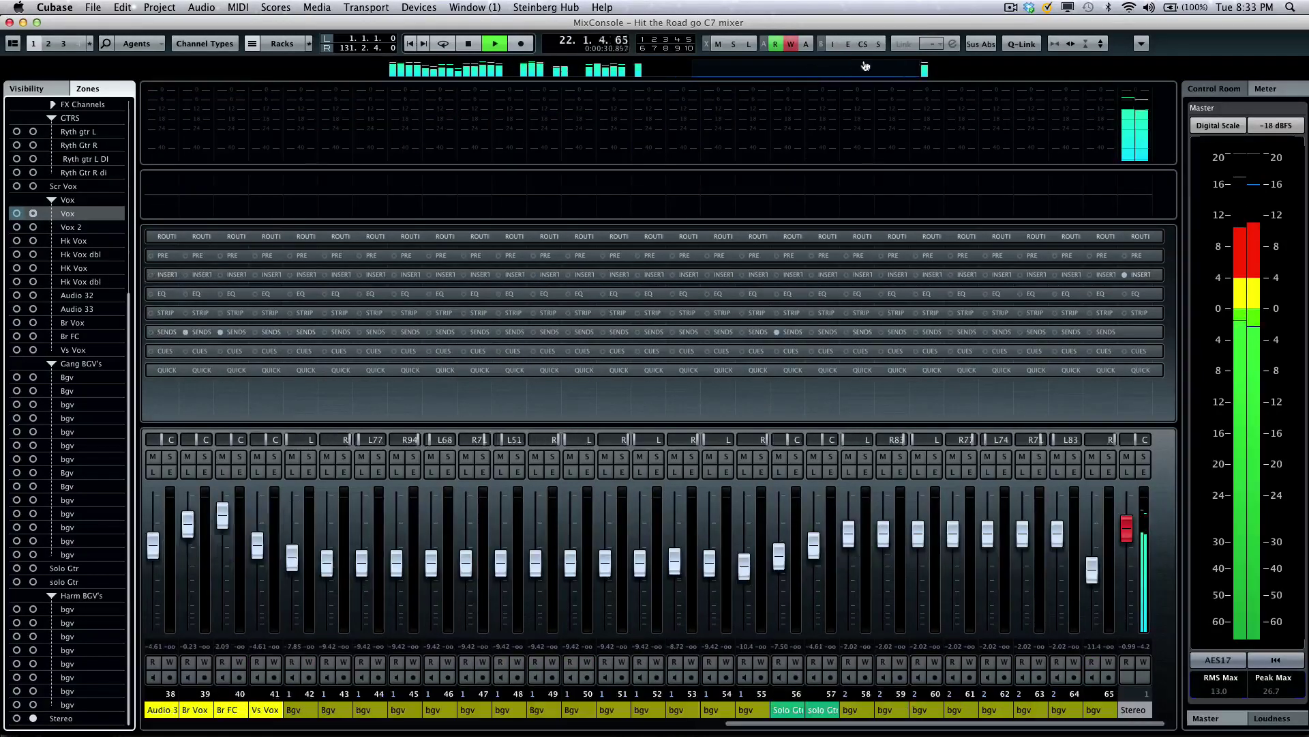
pyautogui.hscroll(-13, 534, 70)
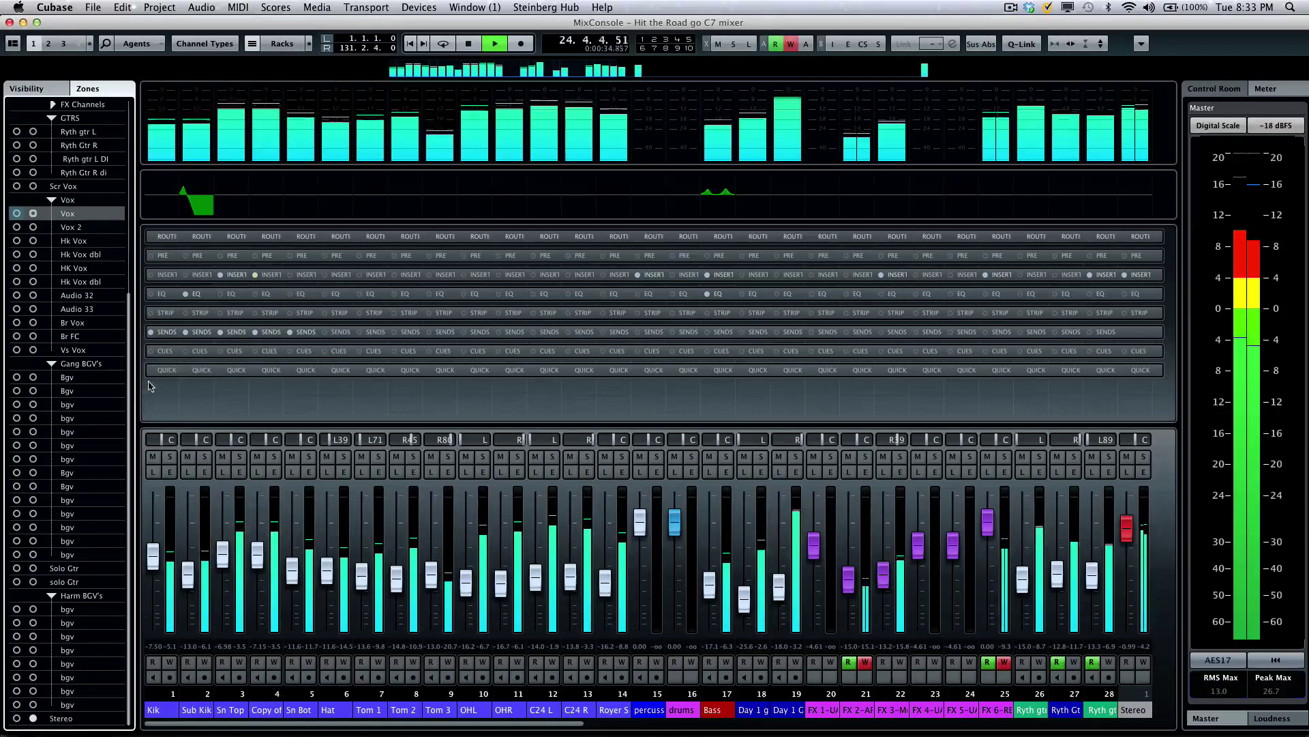
pyautogui.press('space')
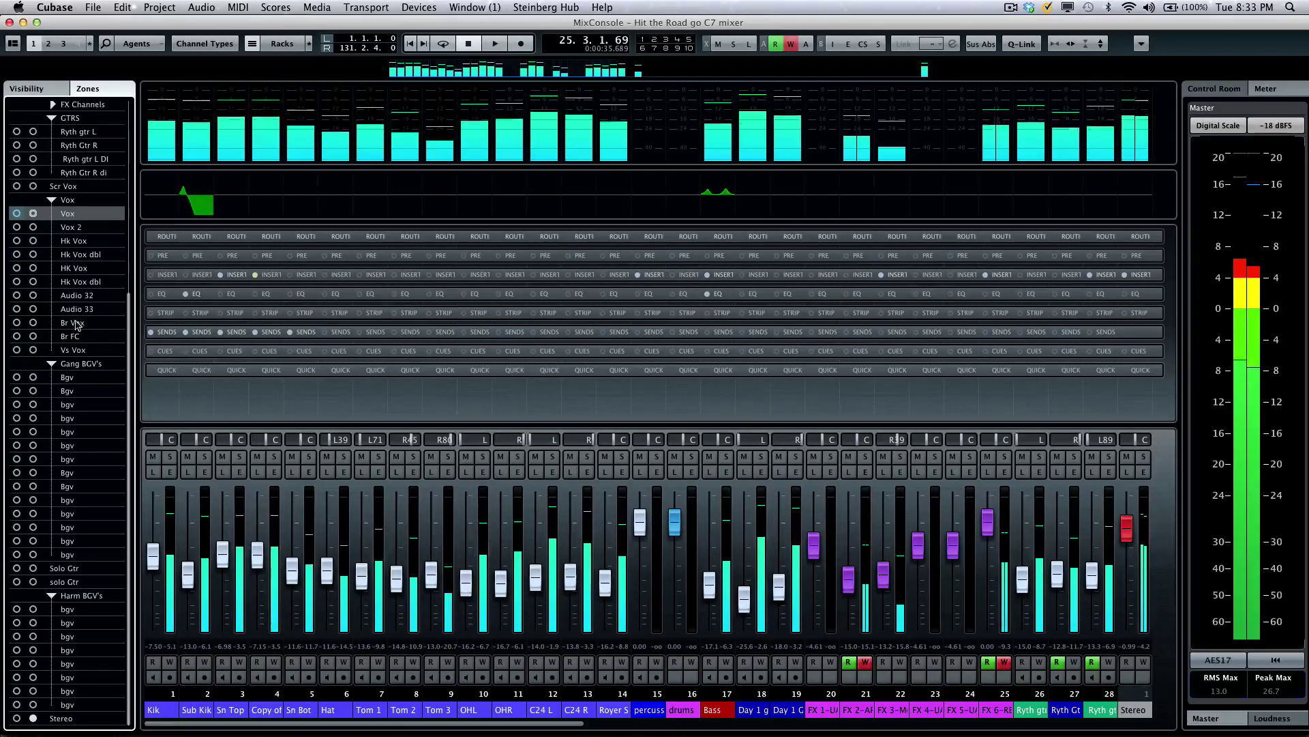
# Step: Select a range of channels from Kik, then narrow the selection to only Kik
pyautogui.scroll(7, 103, 307)
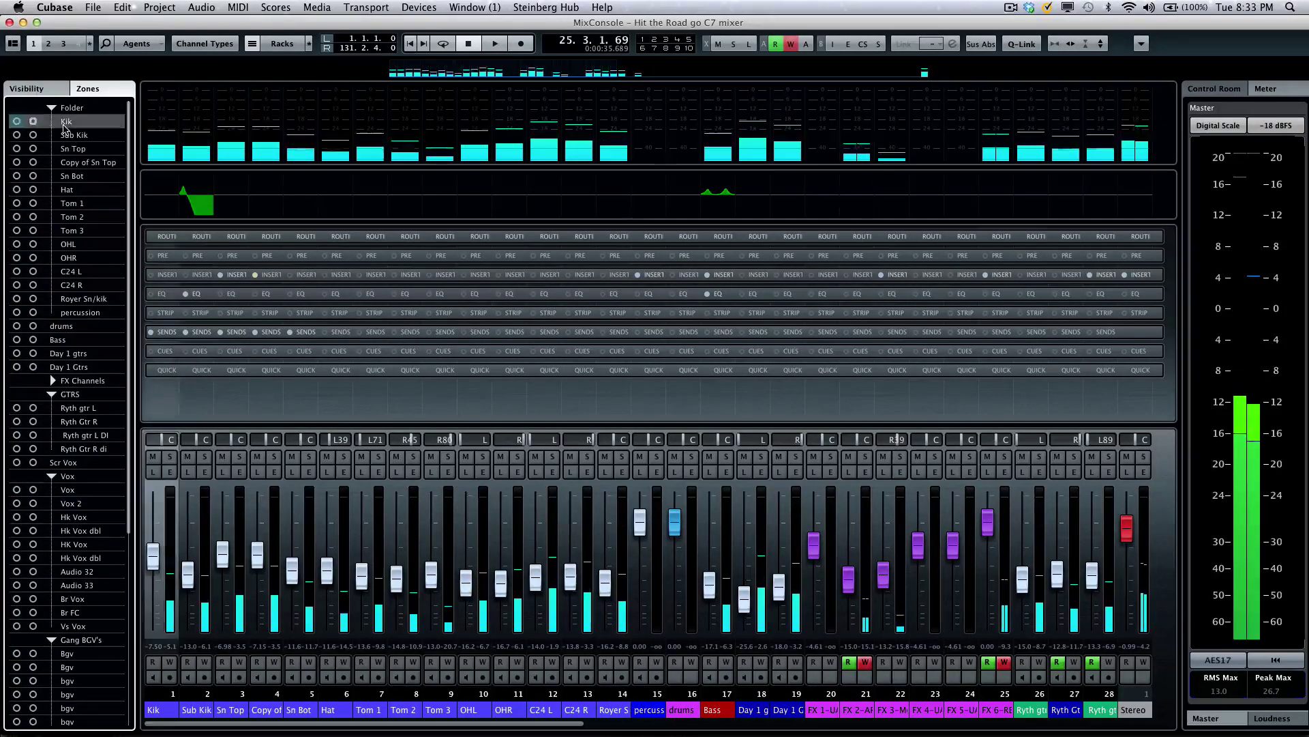
pyautogui.scroll(-4, 69, 347)
pyautogui.scroll(-3, 70, 346)
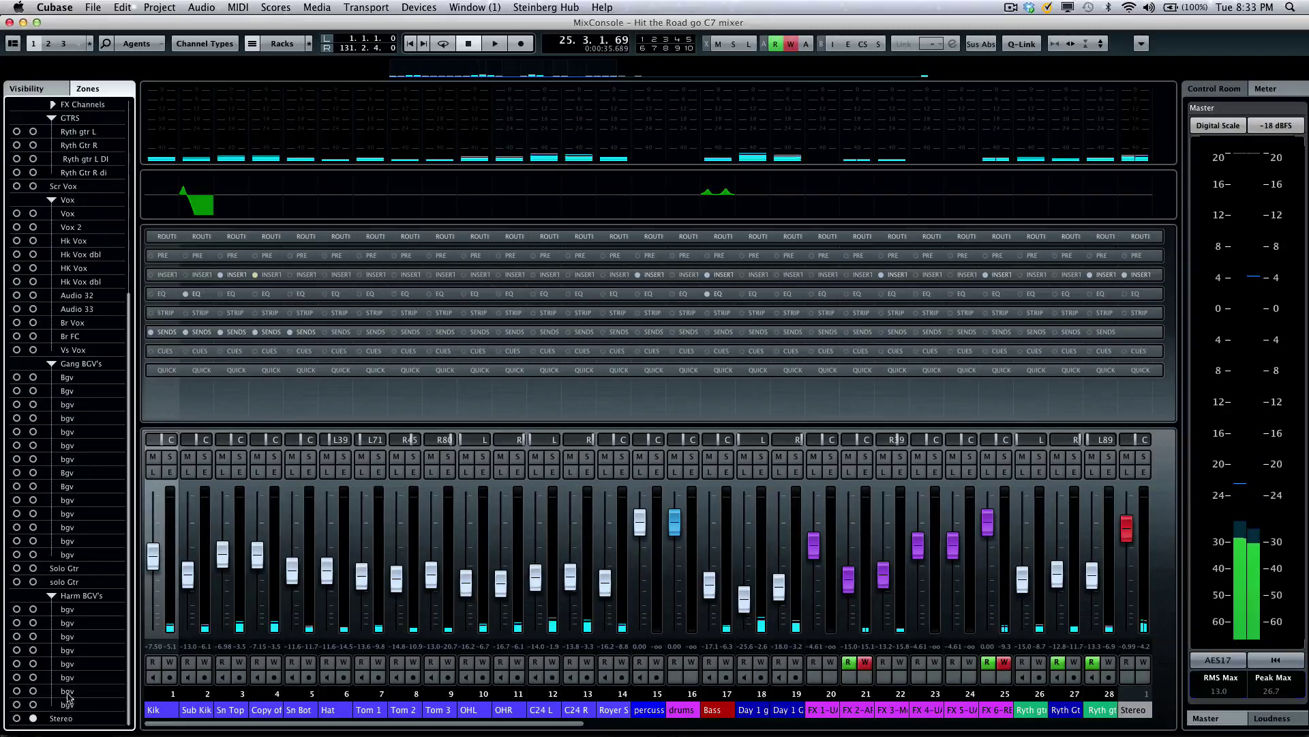
pyautogui.press('super+a')
pyautogui.scroll(1, 68, 256)
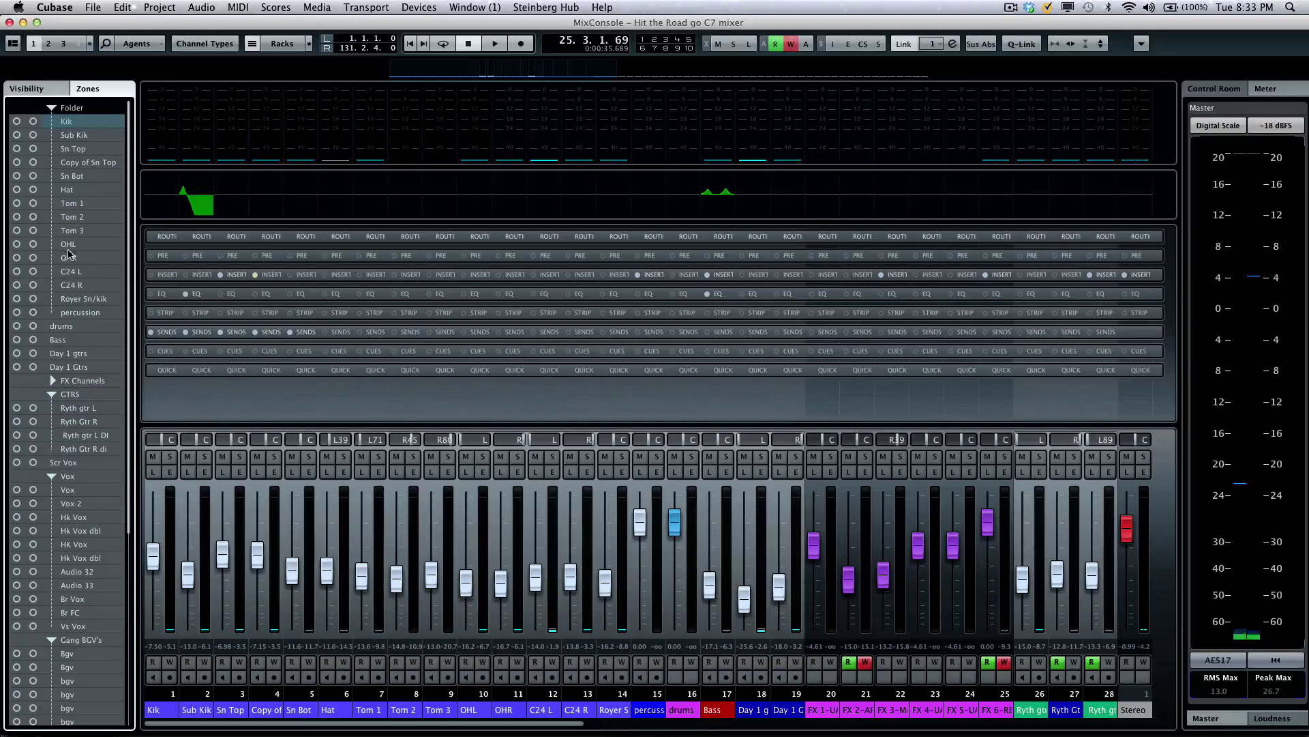
pyautogui.click(70, 127)
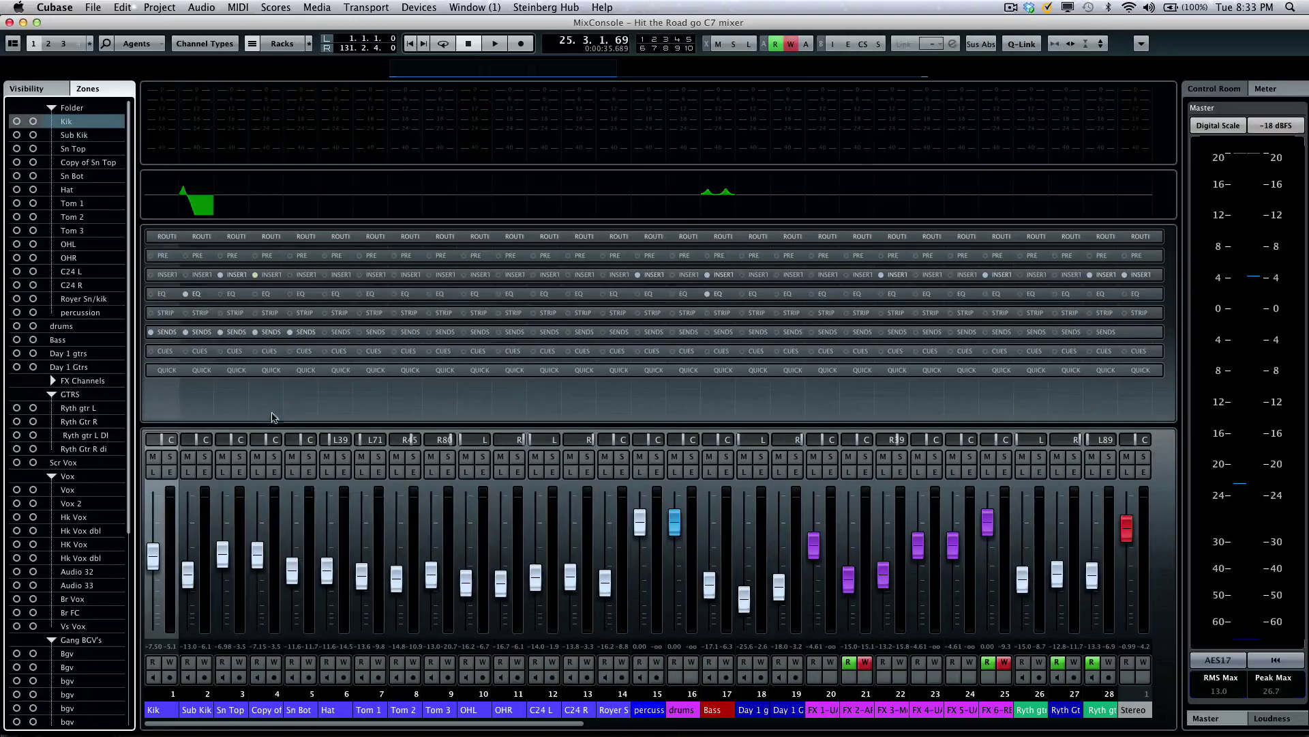
# Step: Step channel focus from Kik to drums and Ryth gtr L with arrow keys, then reselect Kik
pyautogui.press('Tab')
pyautogui.press('Tab')
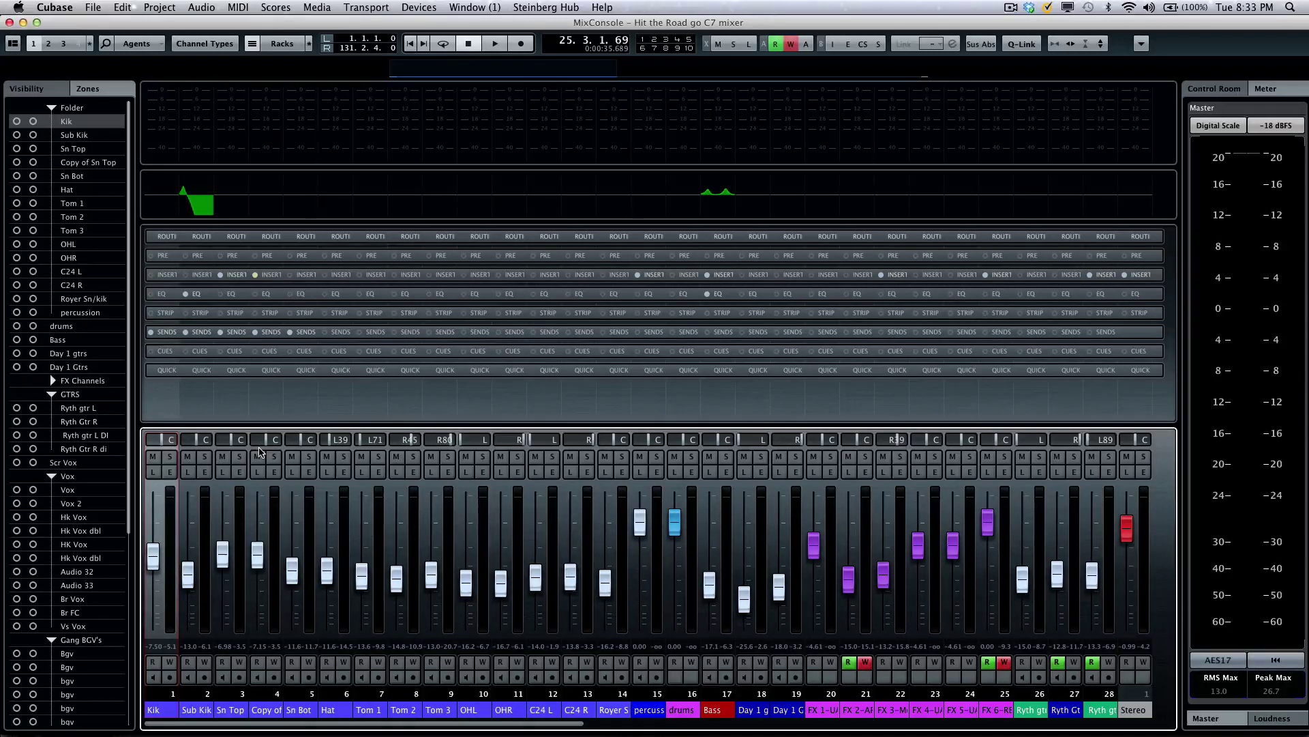
pyautogui.press('Right')
pyautogui.press('Right')
pyautogui.press('Right')
pyautogui.press('Right')
pyautogui.press('Right')
pyautogui.press('Right')
pyautogui.press('Right')
pyautogui.press('Right')
pyautogui.press('Right')
pyautogui.press('Right')
pyautogui.press('Right')
pyautogui.press('Right')
pyautogui.press('Right')
pyautogui.press('Right')
pyautogui.press('Right')
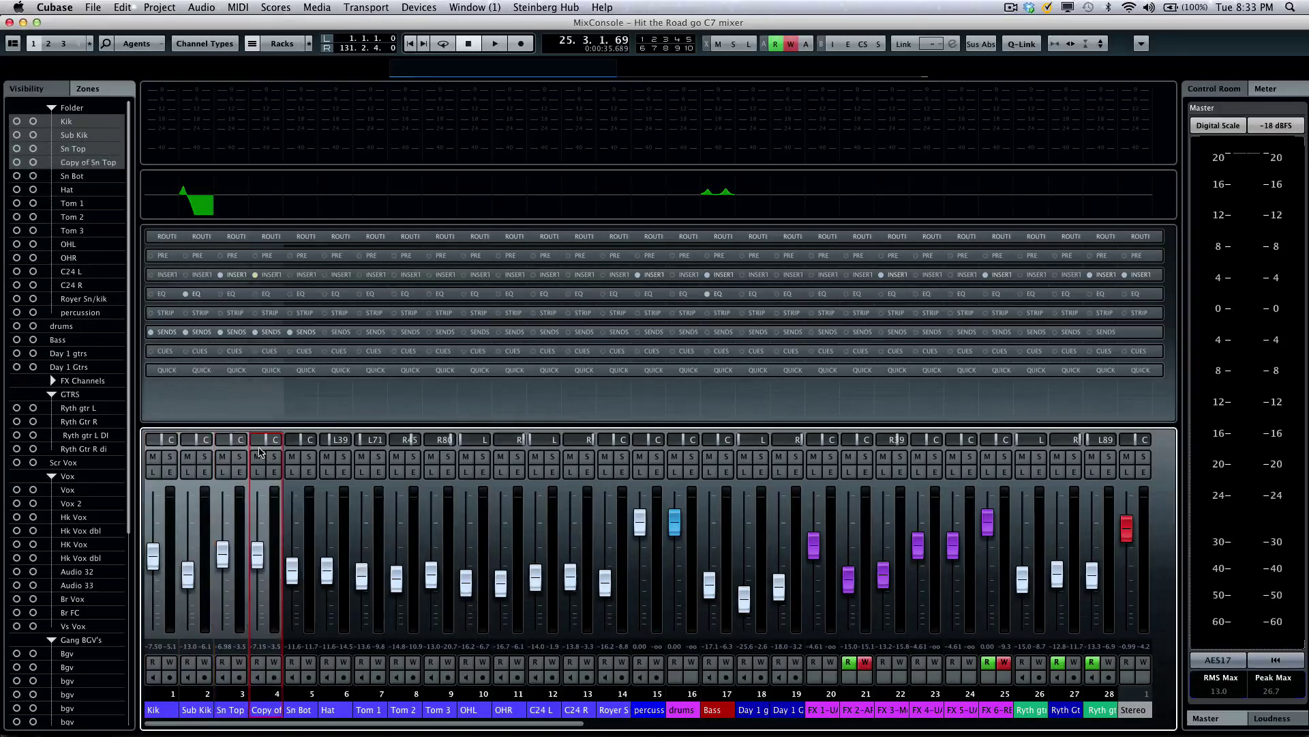
pyautogui.press('Right')
pyautogui.press('Right')
pyautogui.press('Right')
pyautogui.press('Right')
pyautogui.press('Right')
pyautogui.press('Right')
pyautogui.press('Right')
pyautogui.press('Right')
pyautogui.press('Right')
pyautogui.press('Right')
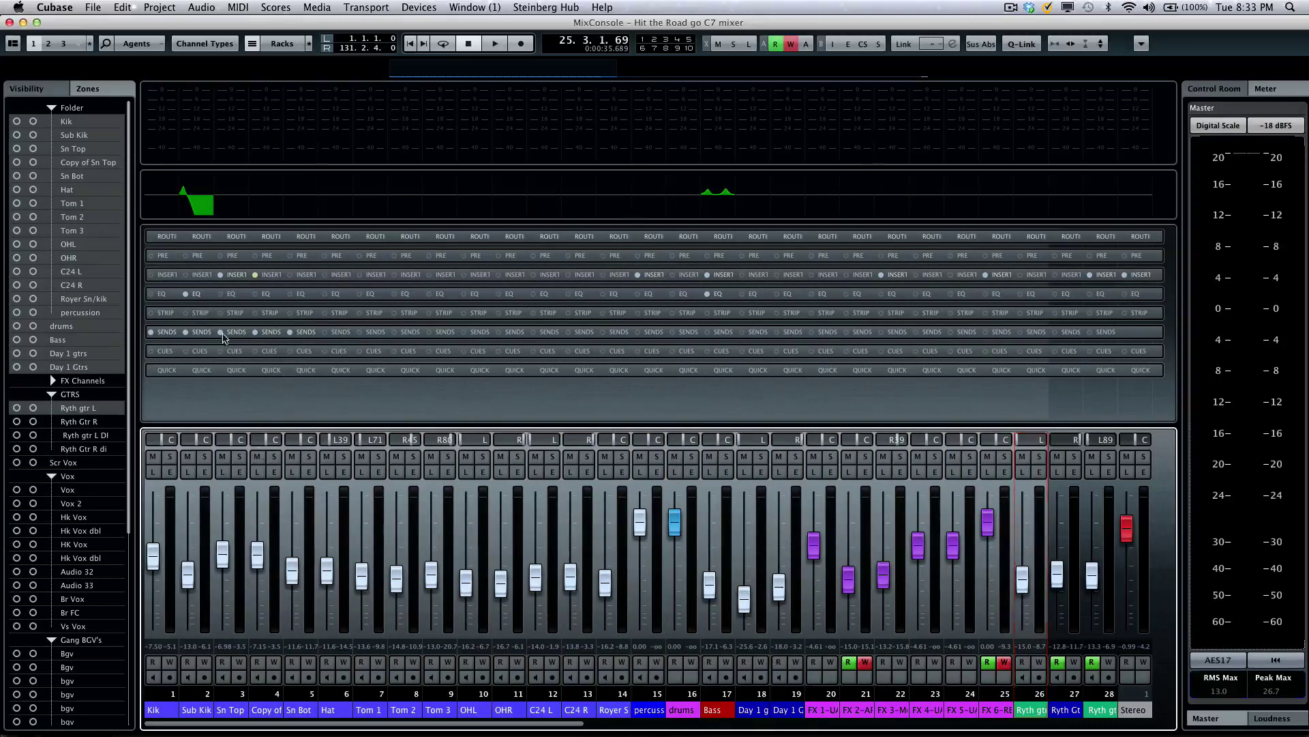
pyautogui.click(68, 121)
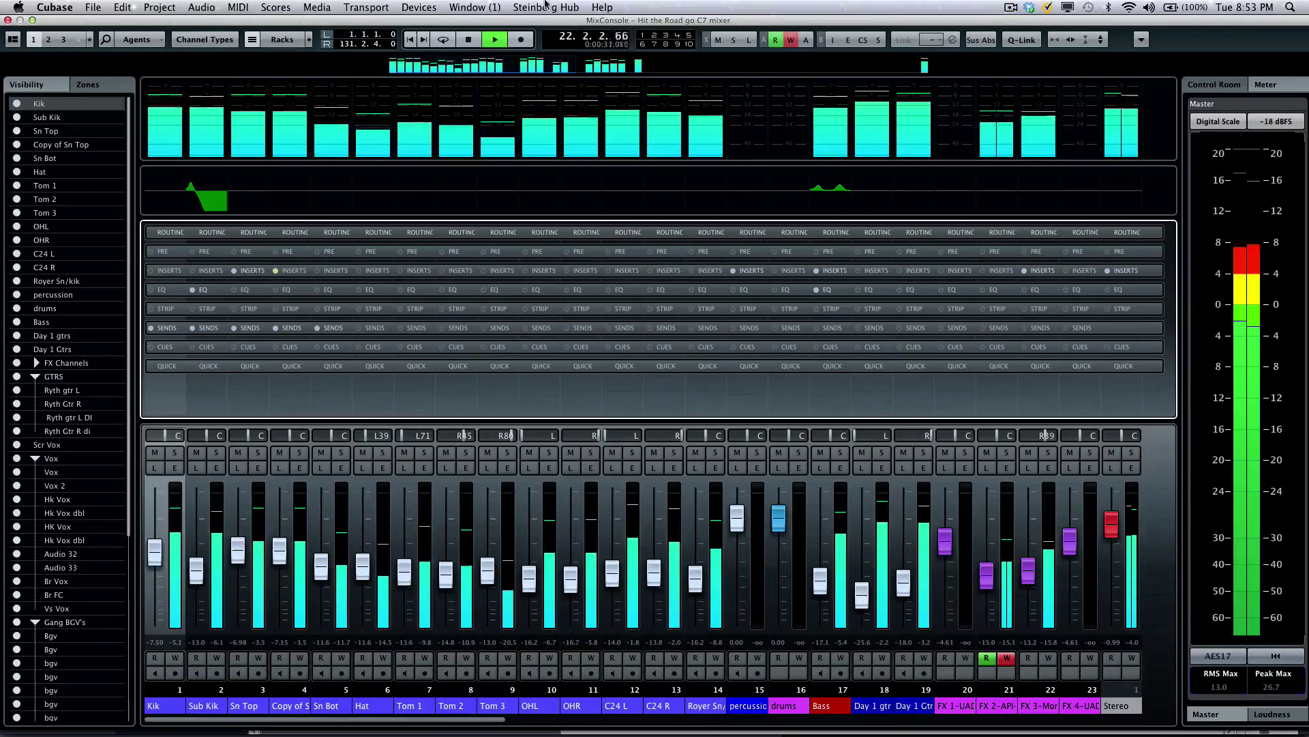
# Step: Open the meter display options, dismiss them unchanged, and stop playback near bar 33
pyautogui.rightClick(636, 113)
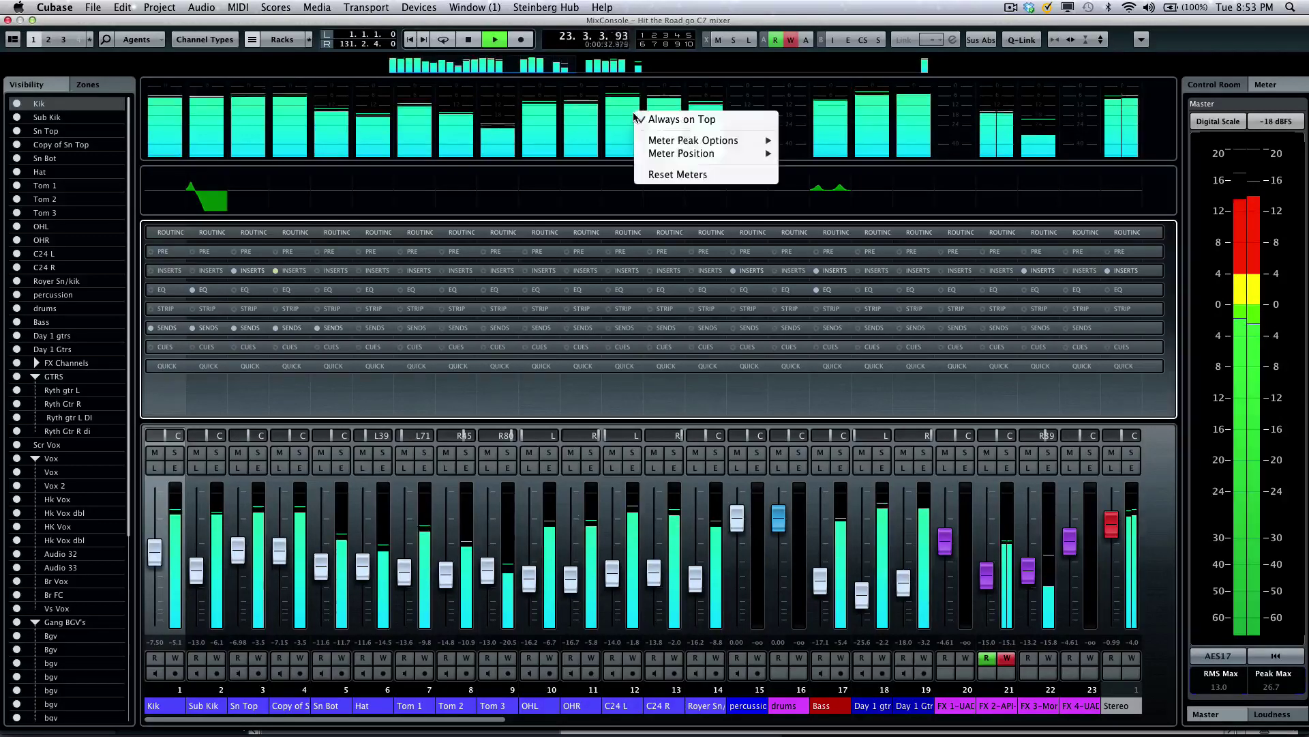
pyautogui.moveTo(664, 145)
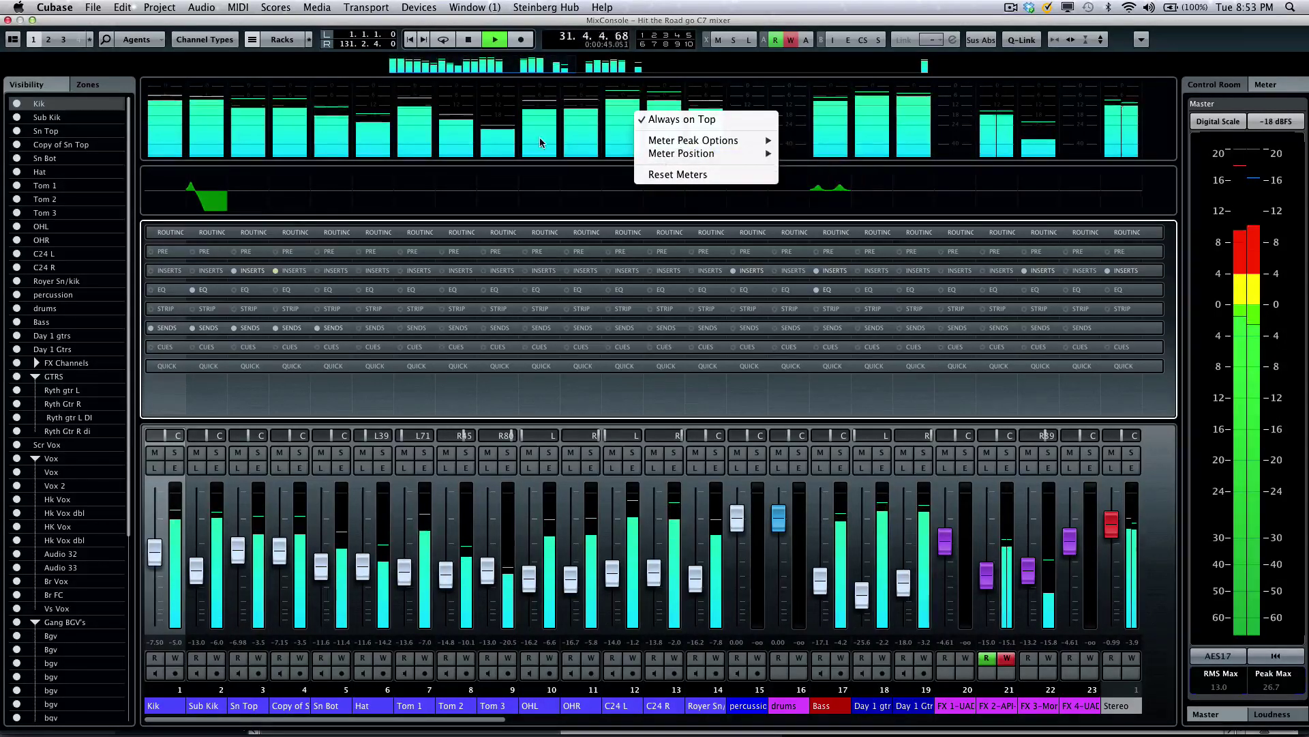
pyautogui.click(321, 119)
pyautogui.press('space')
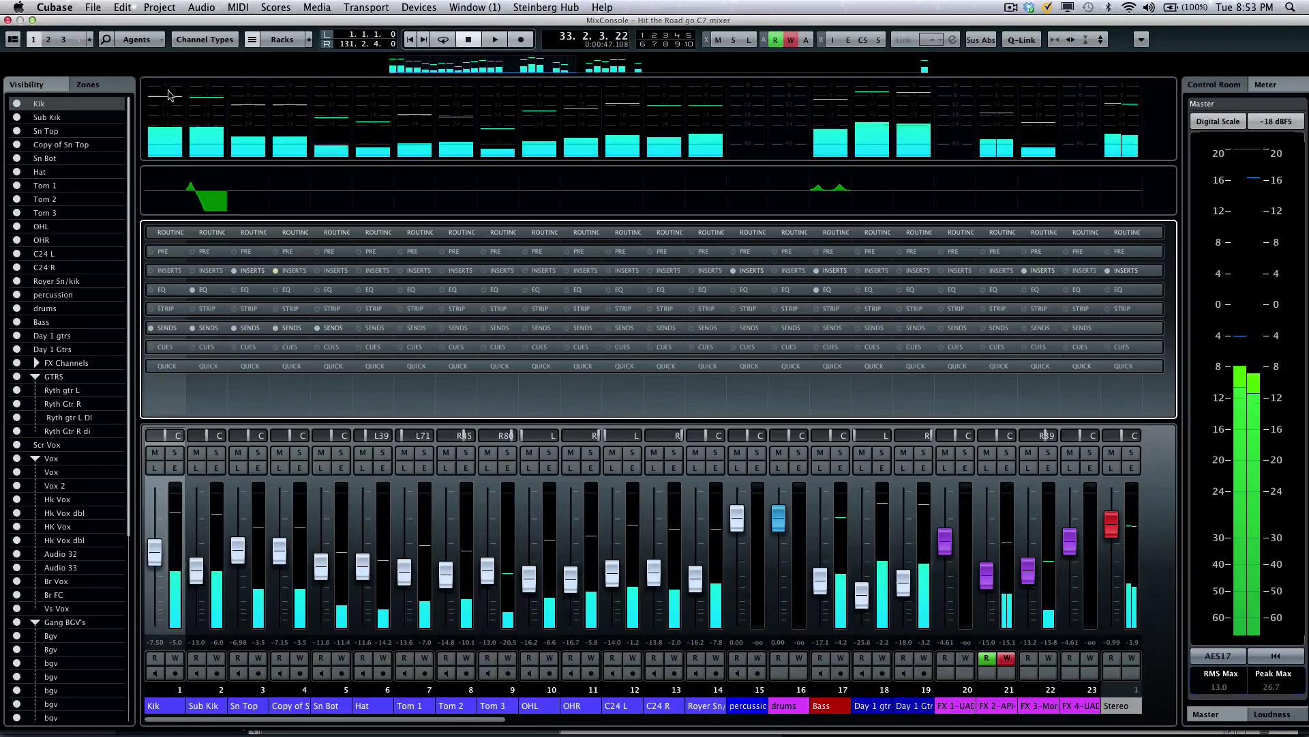
pyautogui.click(69, 4)
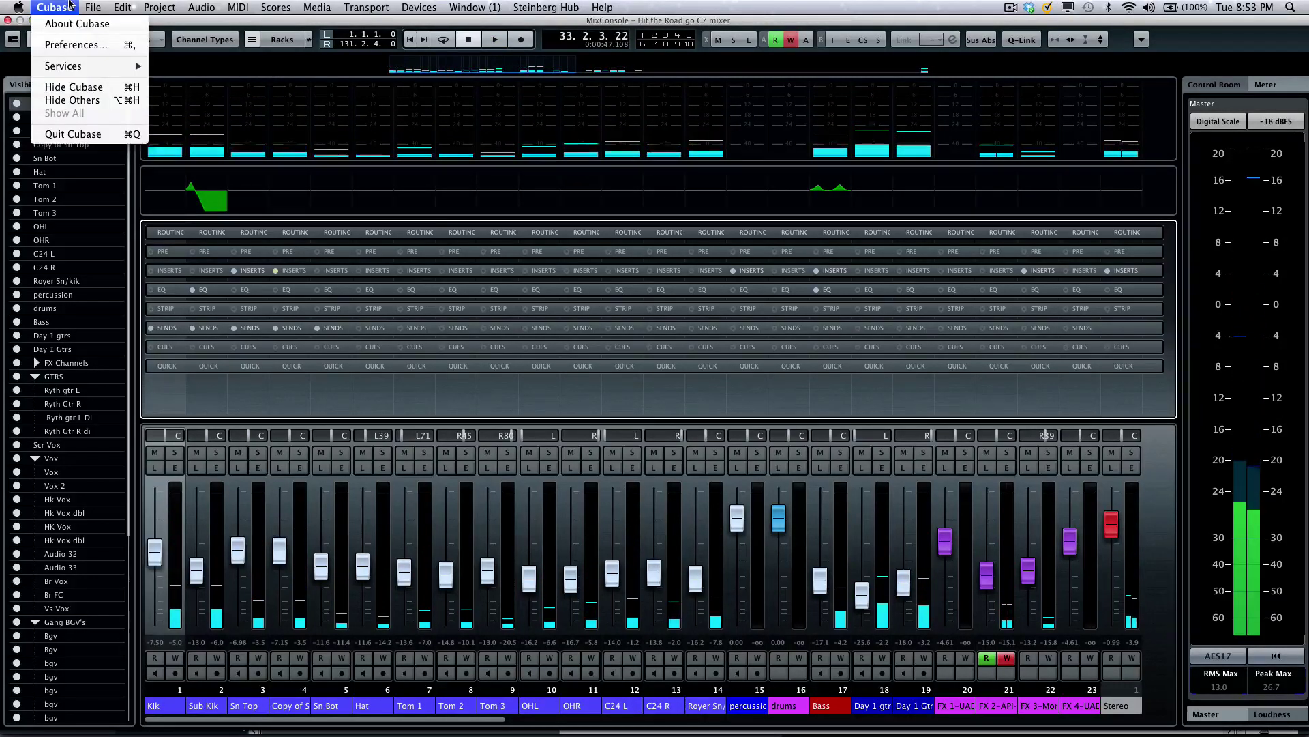
pyautogui.click(66, 45)
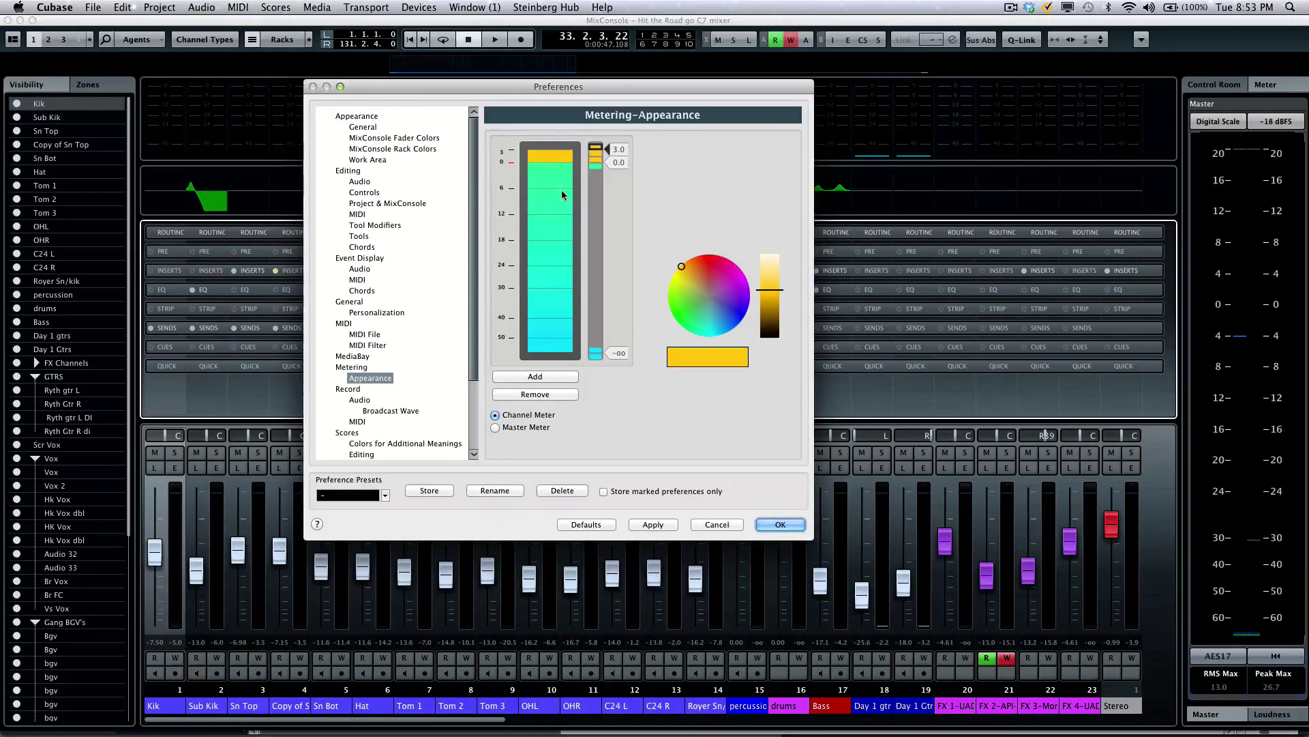
pyautogui.click(781, 525)
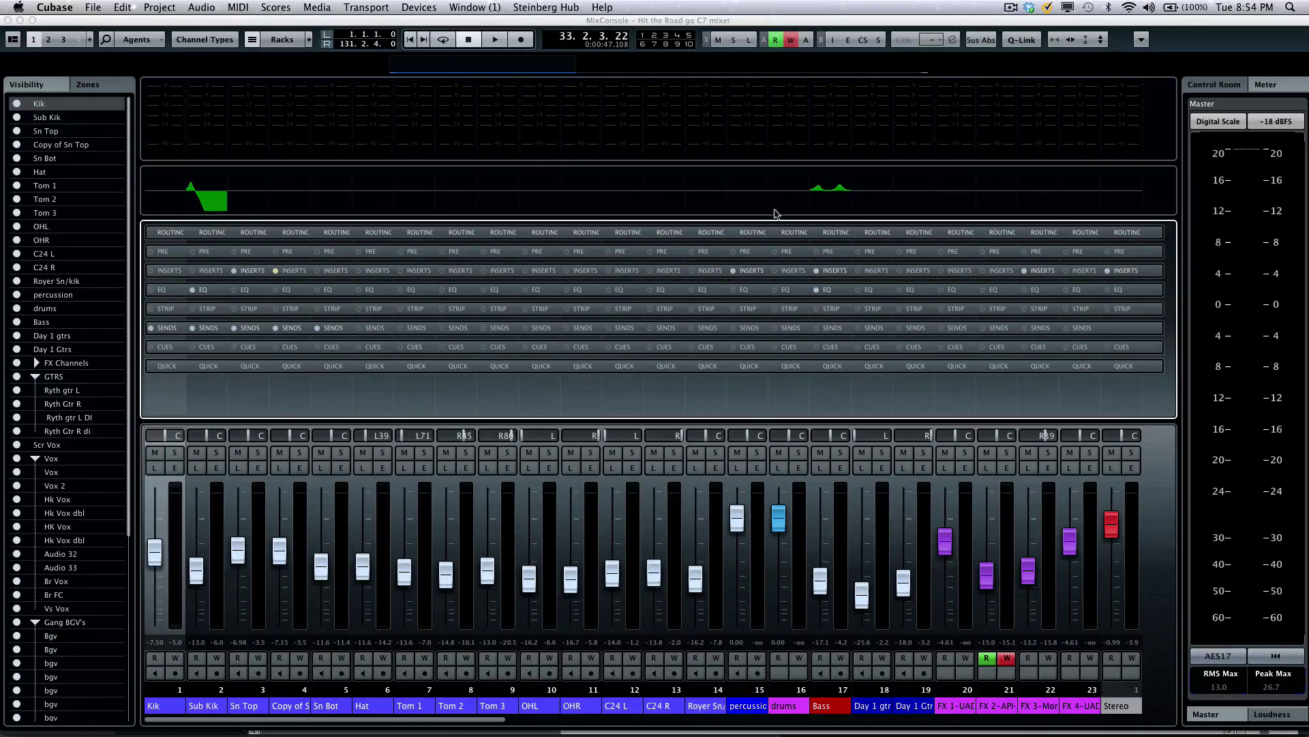
# Step: While the song plays, drag Bass EQ band 3 to 4.37 kHz at 13.9 dB, then stop
pyautogui.press('space')
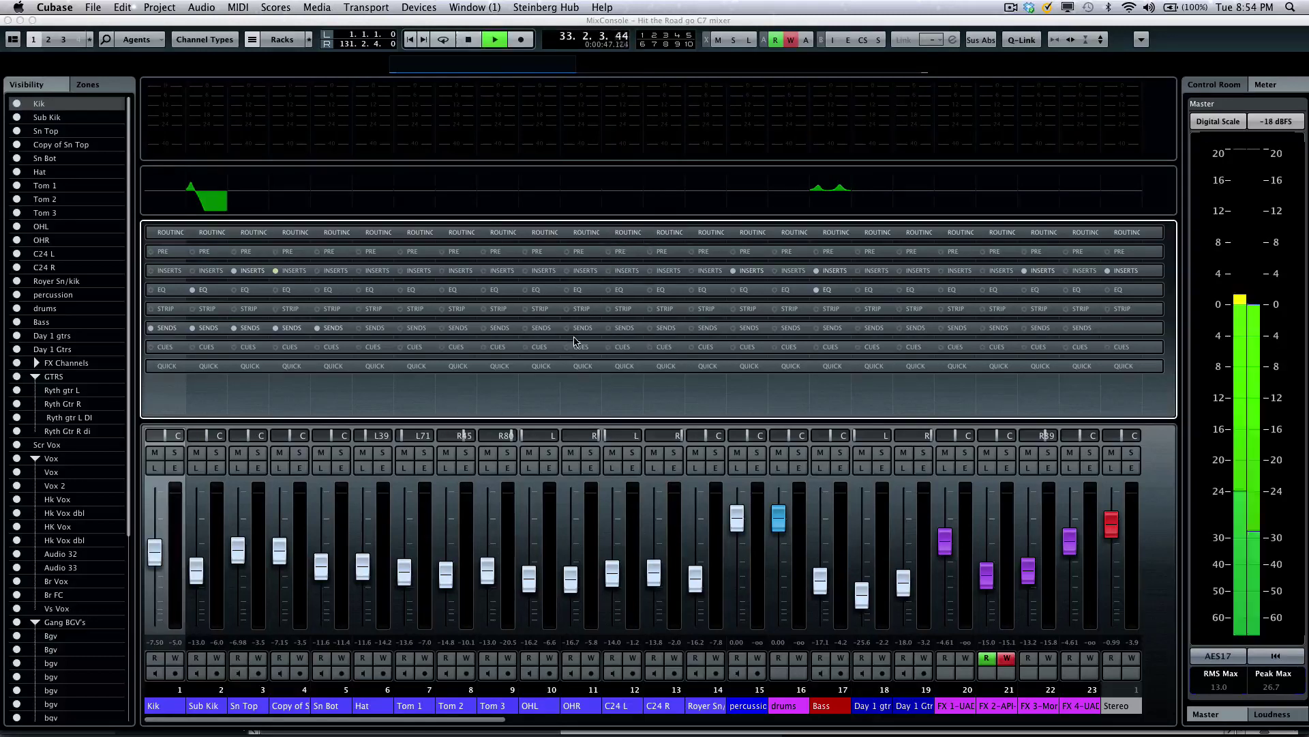
pyautogui.click(831, 195)
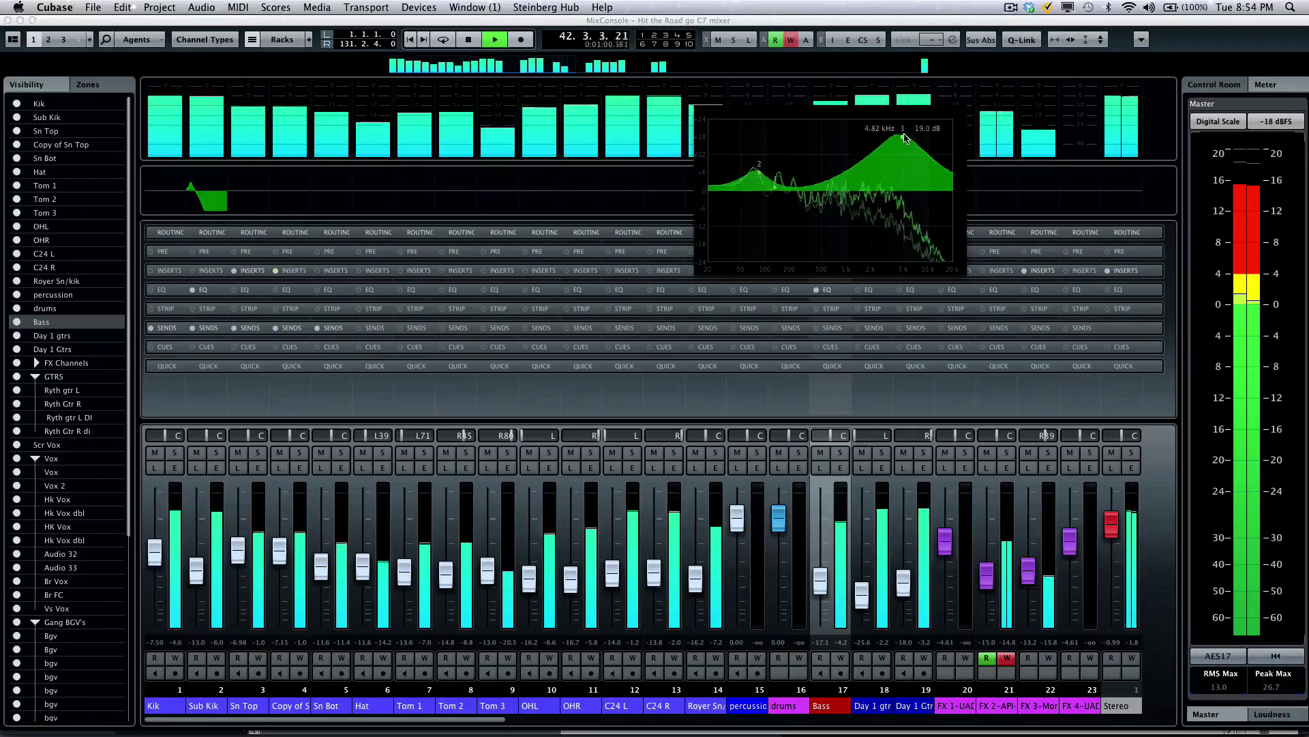
pyautogui.moveTo(911, 138)
pyautogui.mouseDown()
pyautogui.moveTo(842, 139)
pyautogui.moveTo(893, 139)
pyautogui.mouseUp()
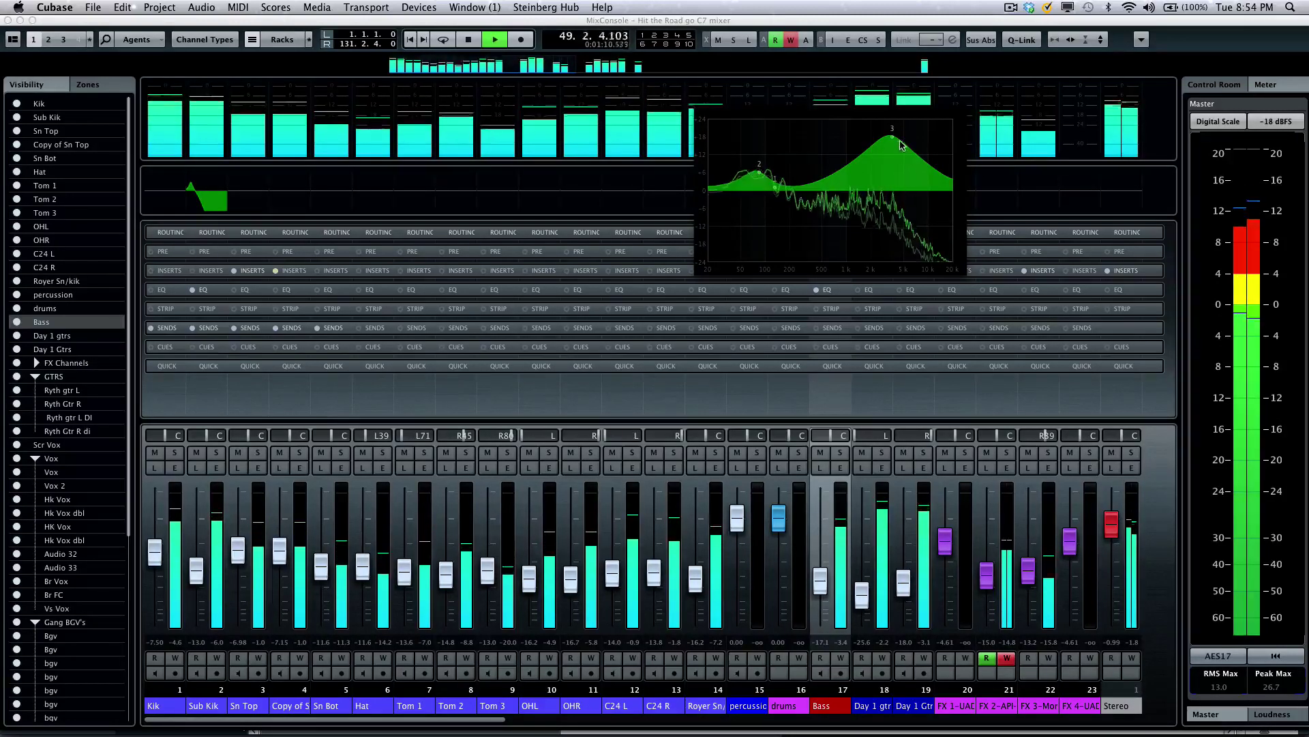
pyautogui.moveTo(893, 147)
pyautogui.moveTo(893, 143); pyautogui.dragTo(899, 148)
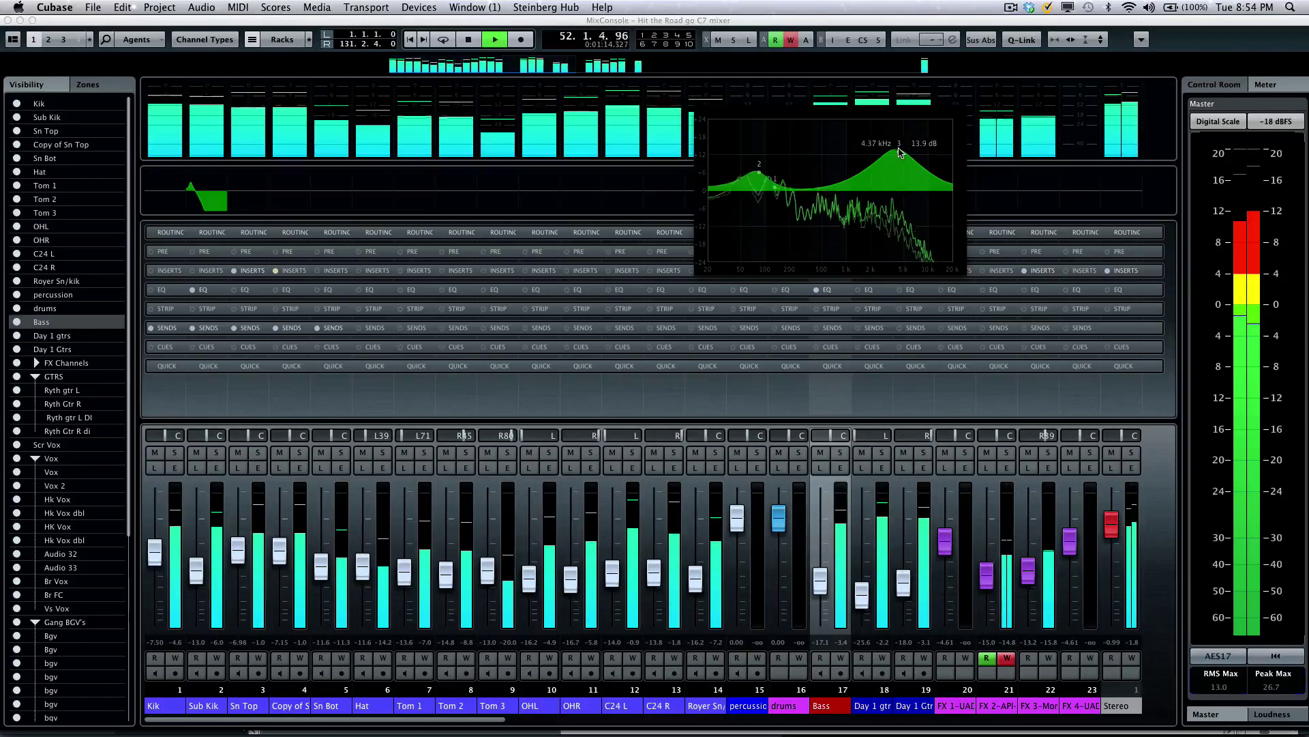
pyautogui.press('space')
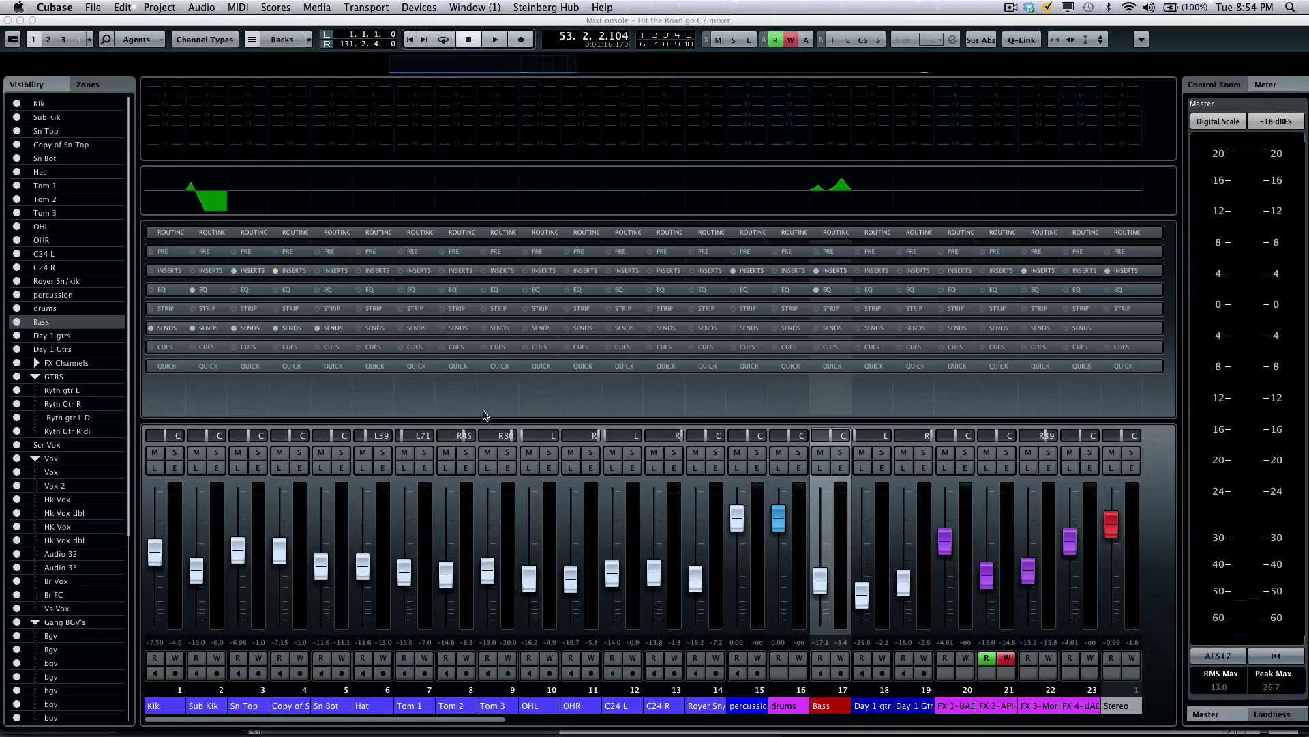
# Step: Select Kik through percussion, raise their faders together, and set percussion to -3.73 dB
pyautogui.click(61, 104)
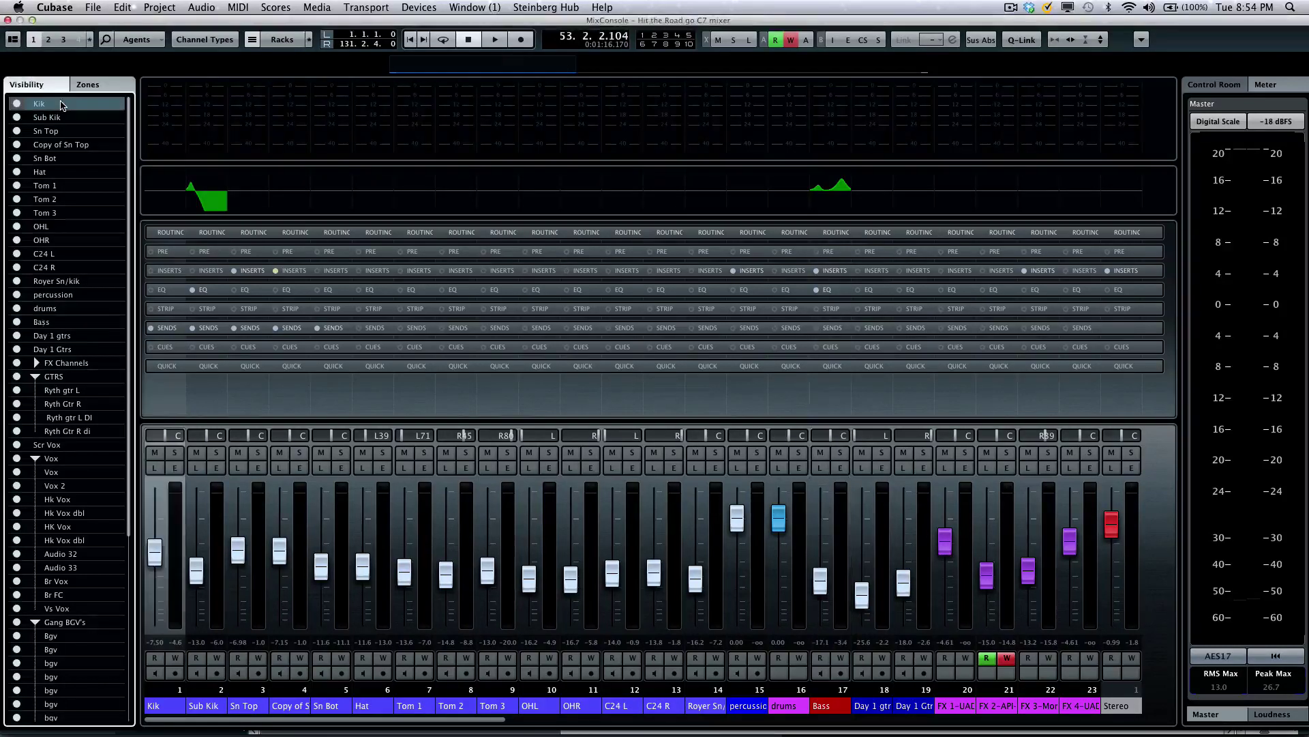
pyautogui.keyDown('shift'); pyautogui.click(68, 295); pyautogui.keyUp('shift')
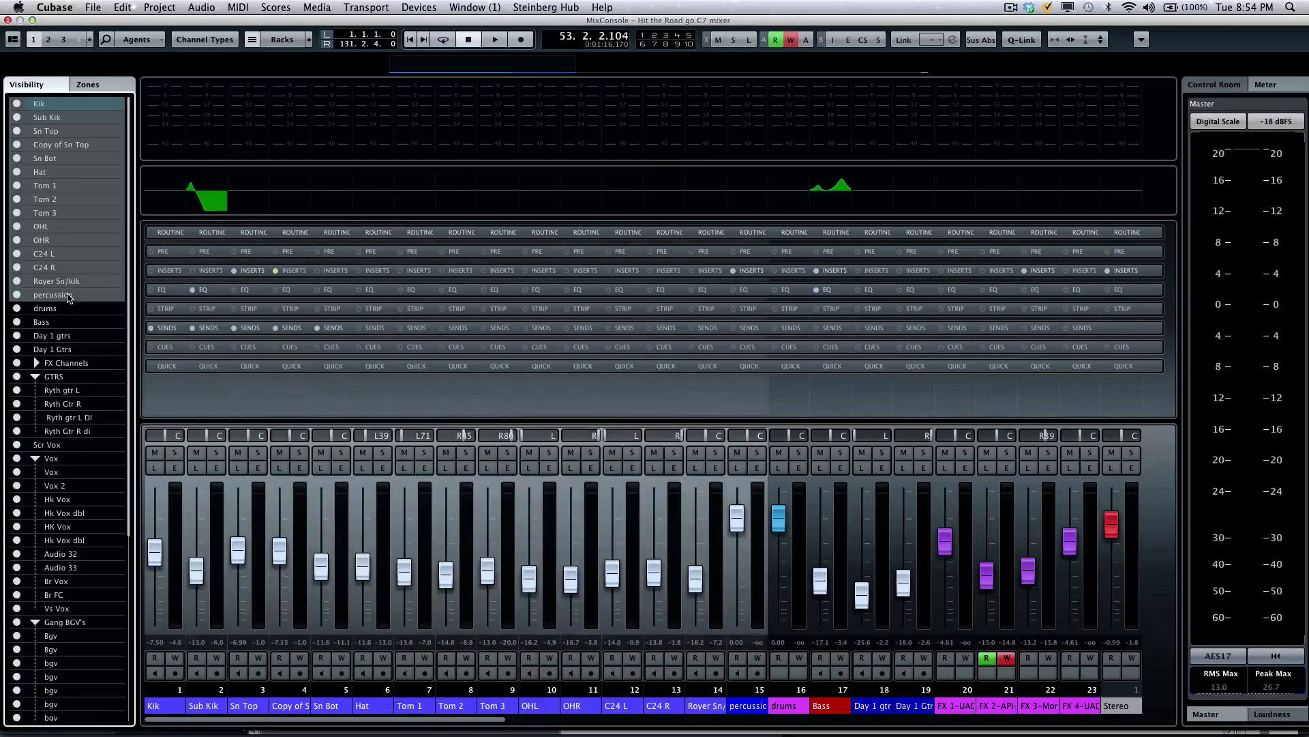
pyautogui.click(696, 585)
pyautogui.scroll(3, 695, 585)
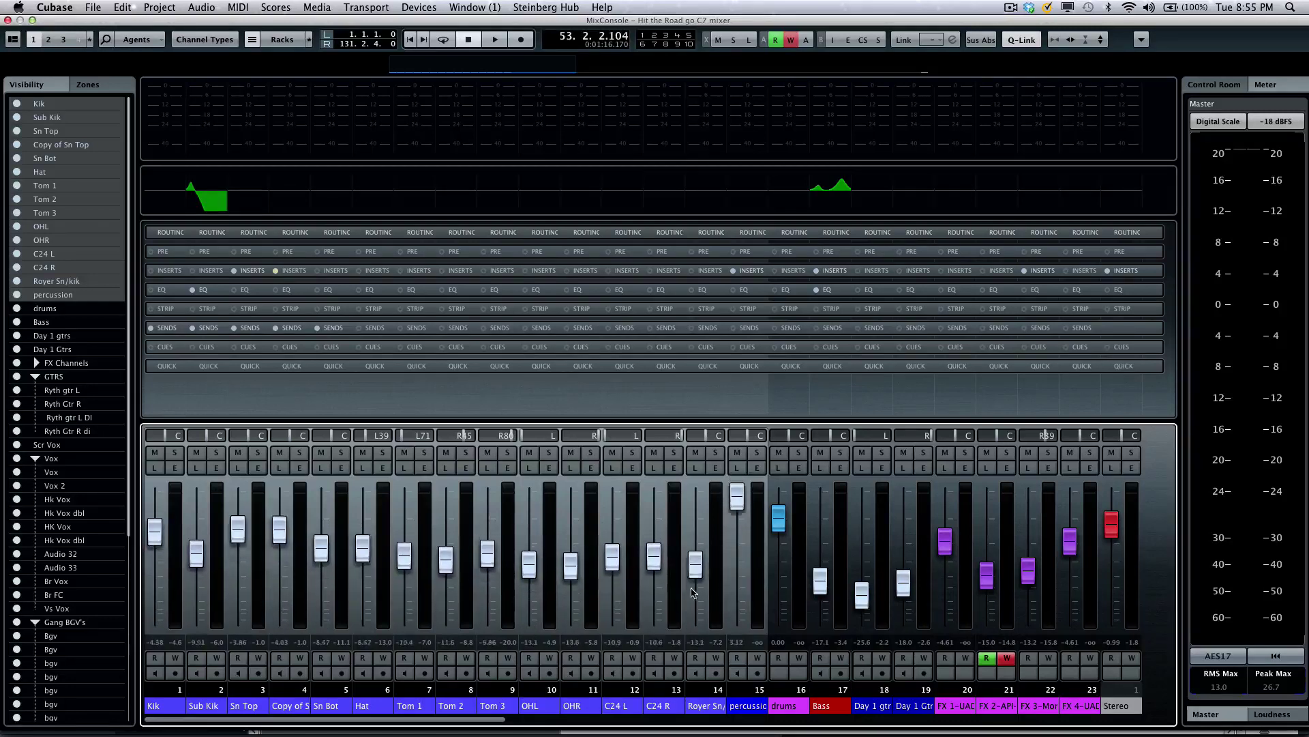
pyautogui.scroll(-4, 692, 595)
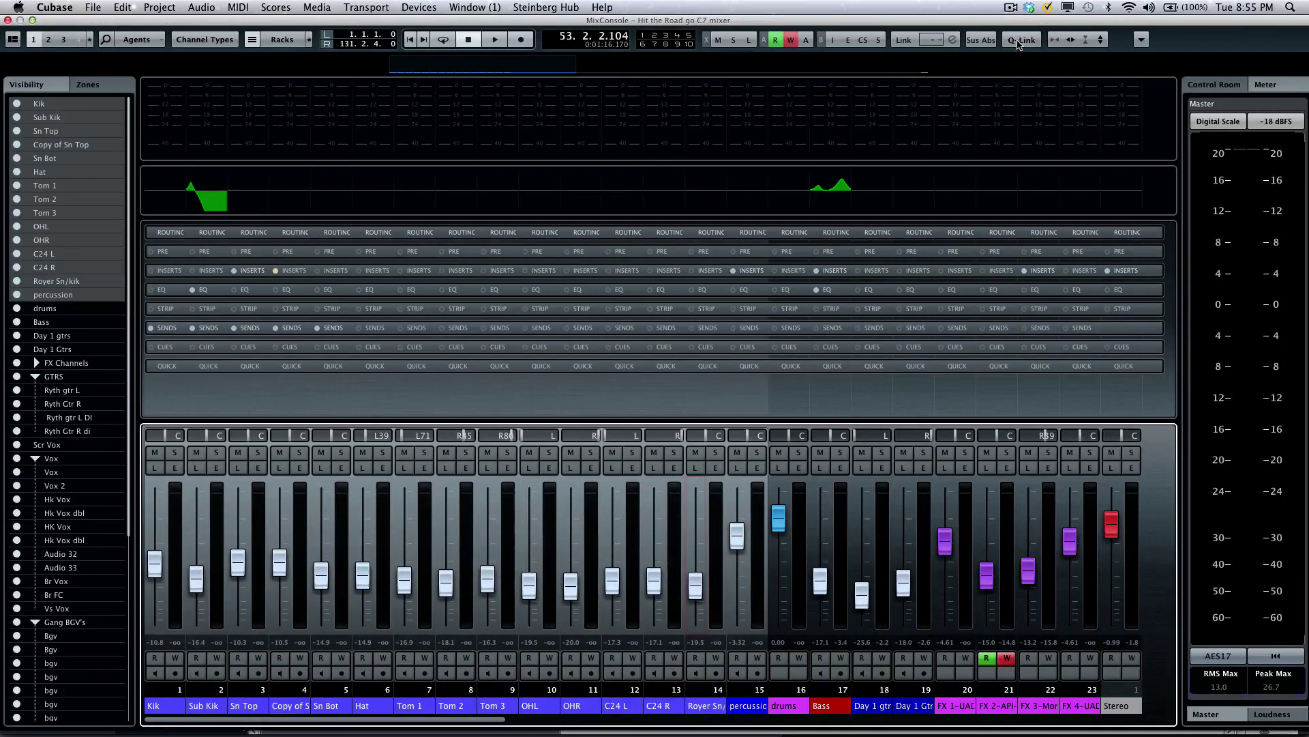
pyautogui.moveTo(736, 537); pyautogui.dragTo(739, 552)
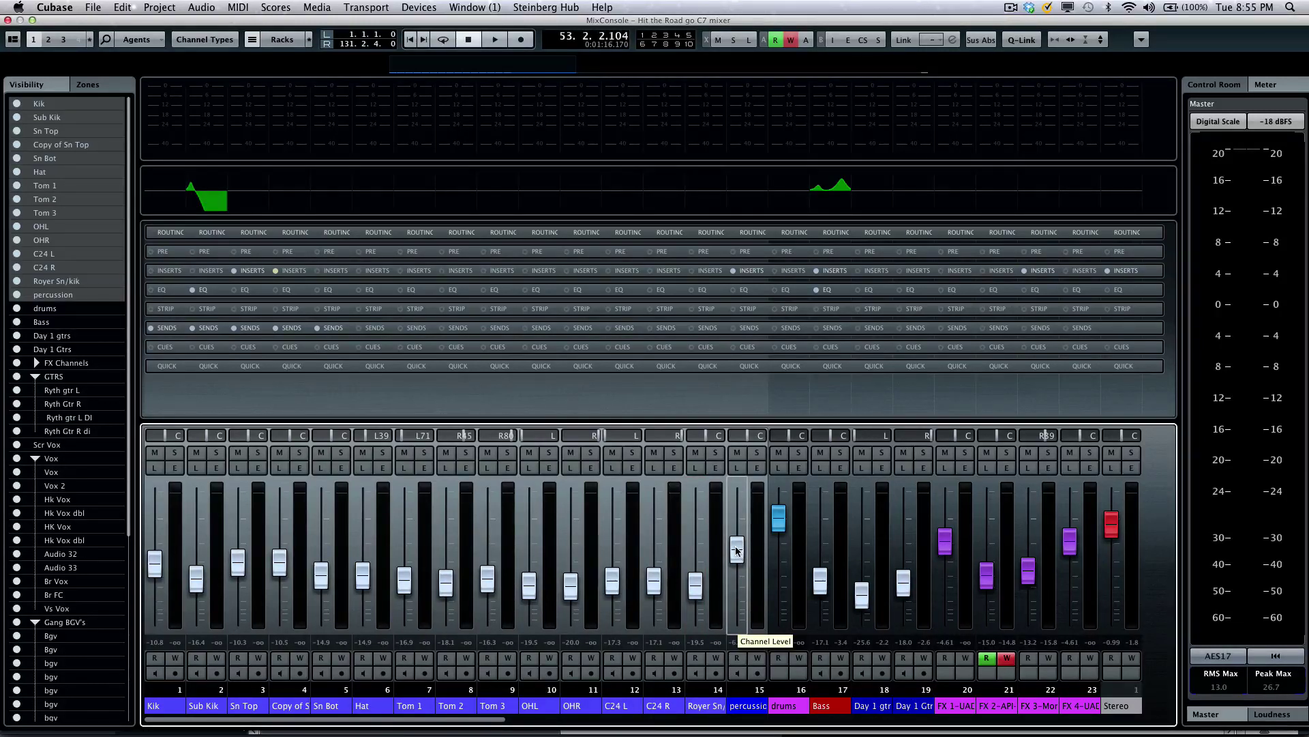
pyautogui.moveTo(736, 551); pyautogui.dragTo(737, 554)
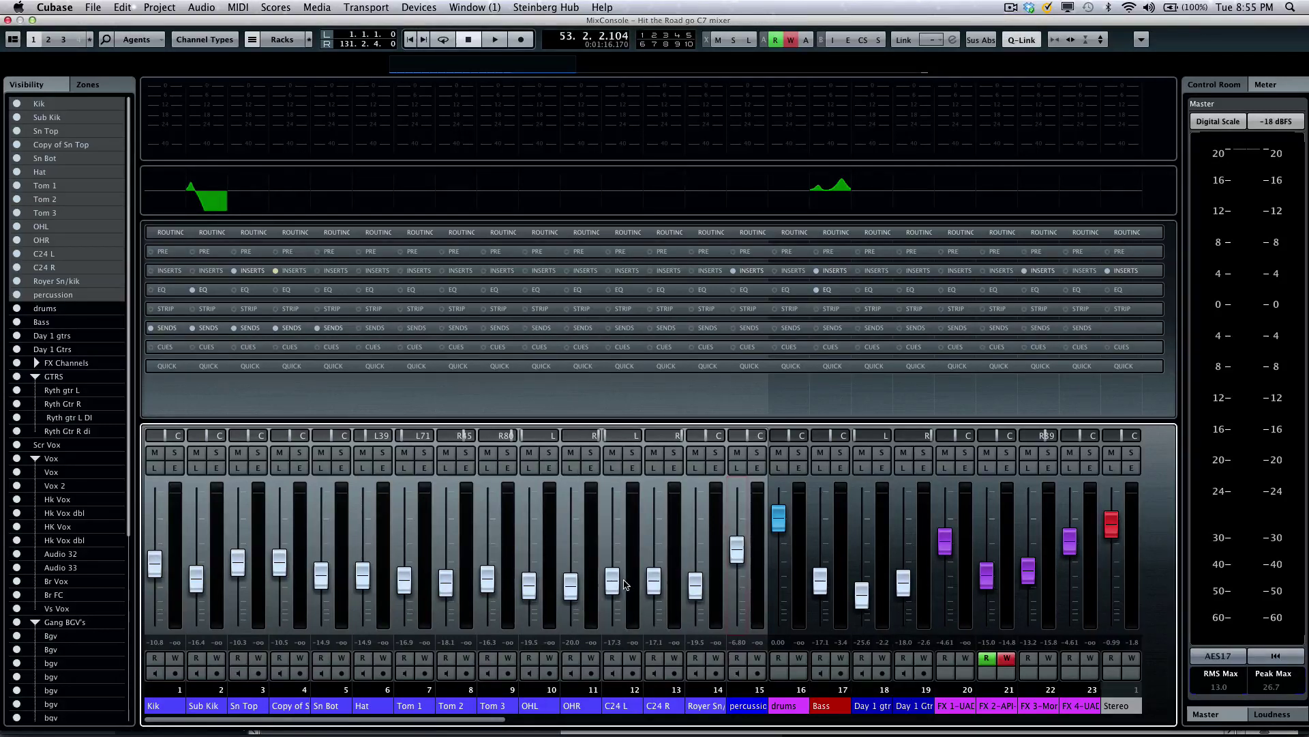
pyautogui.moveTo(613, 585); pyautogui.dragTo(662, 530)
pyautogui.moveTo(741, 507); pyautogui.dragTo(740, 538)
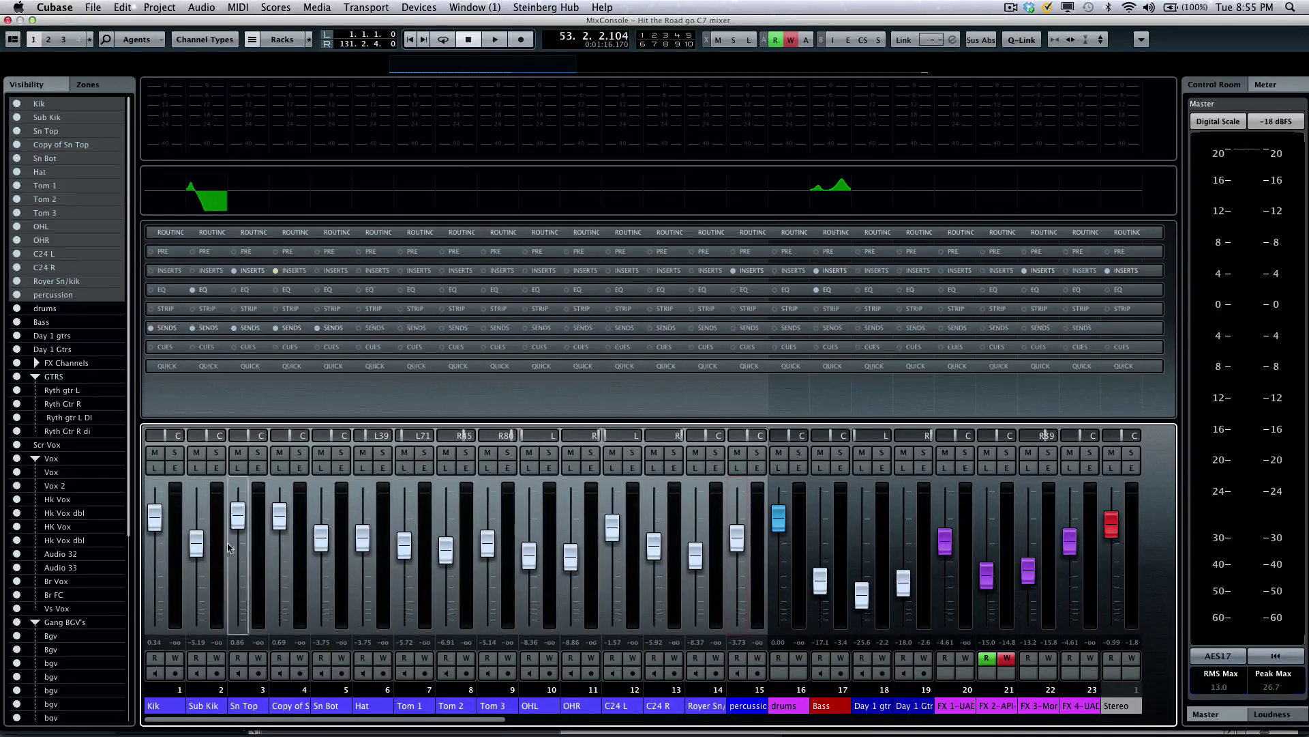
# Step: Add a group channel named 'drum bus 2' for the selected drum channels
pyautogui.rightClick(159, 520)
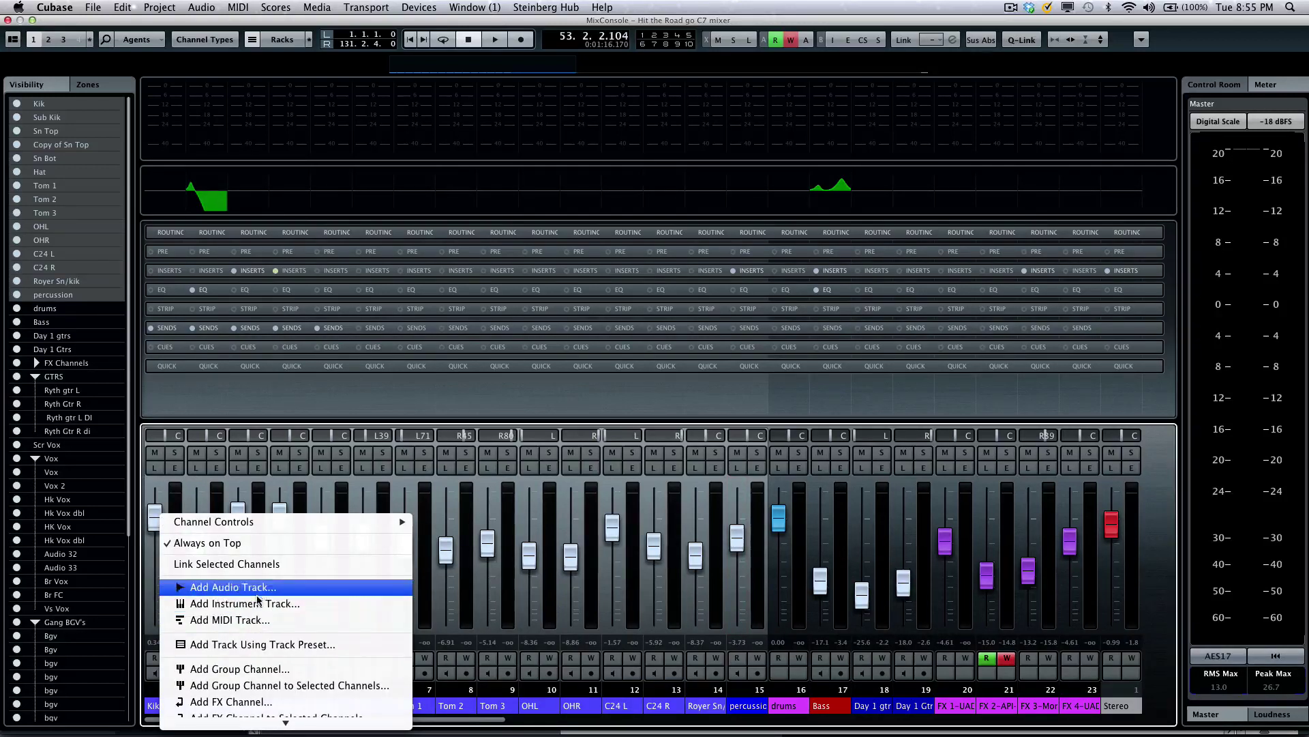
pyautogui.moveTo(242, 727)
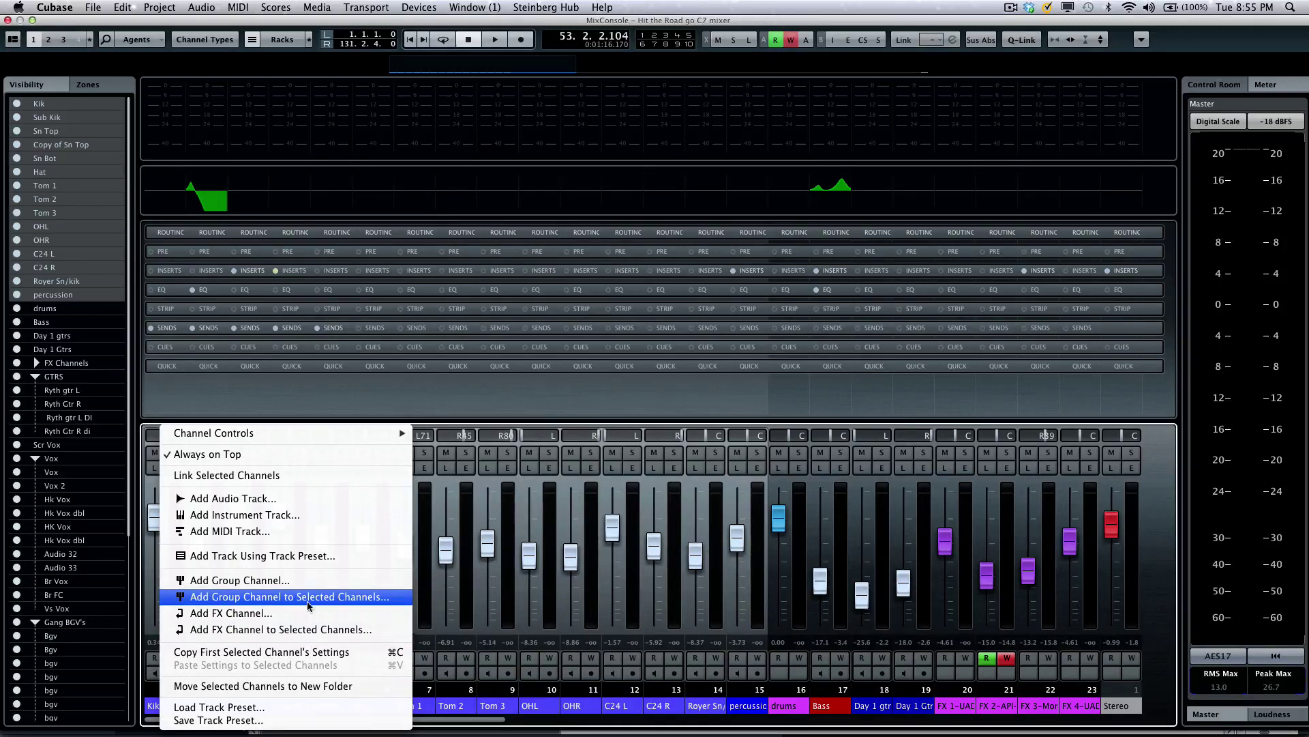
pyautogui.click(328, 605)
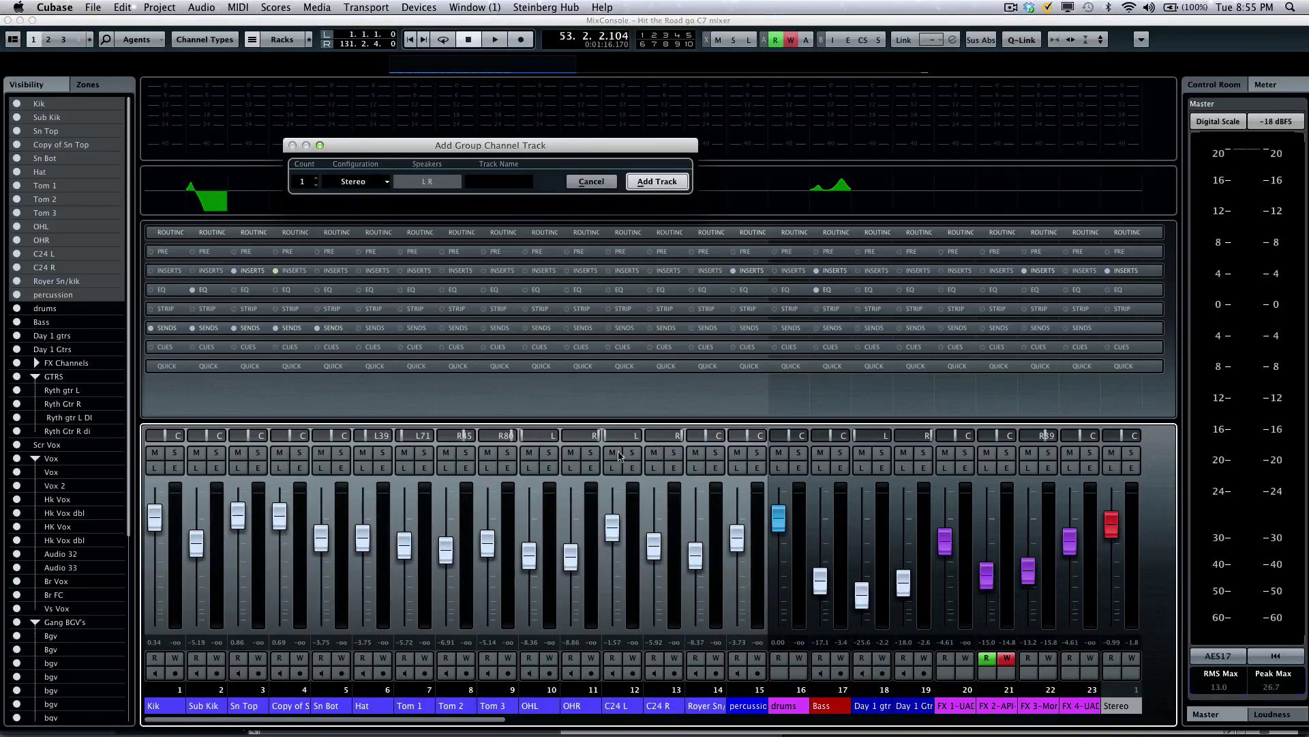
pyautogui.click(498, 182)
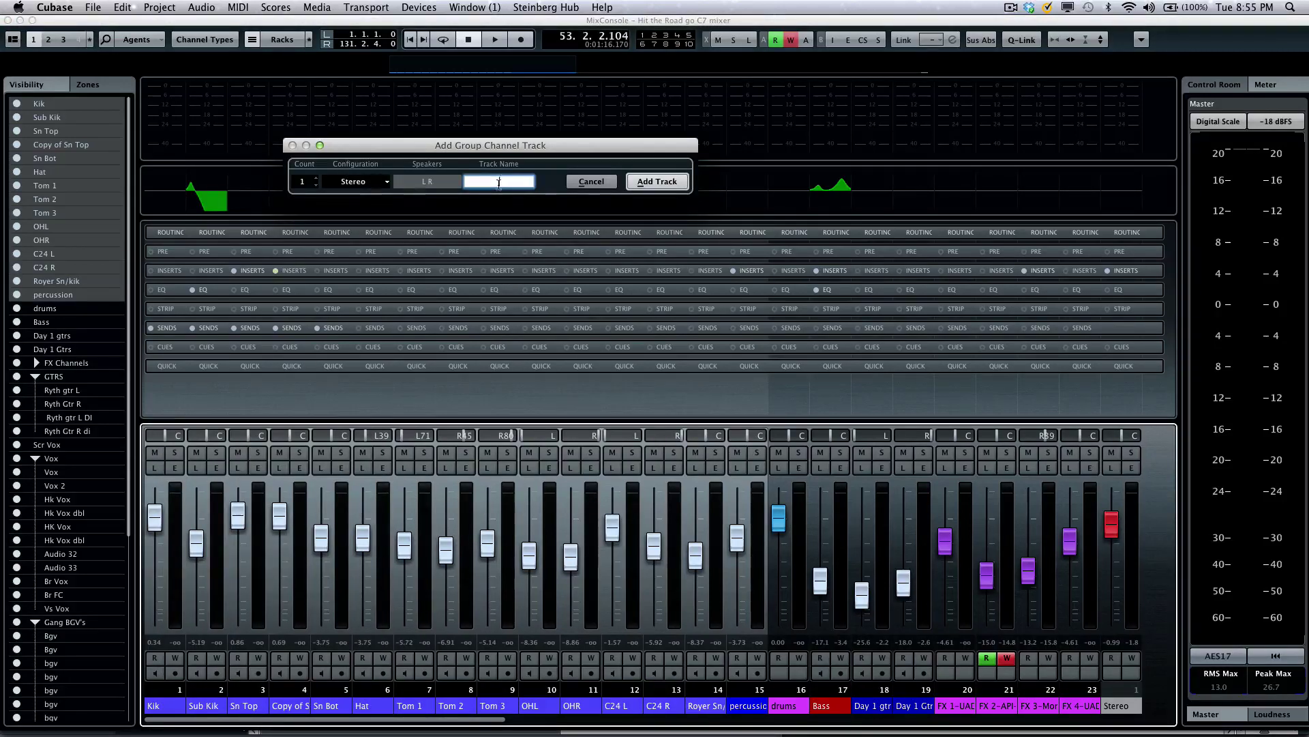
pyautogui.write('drum bus 2')
pyautogui.click(658, 182)
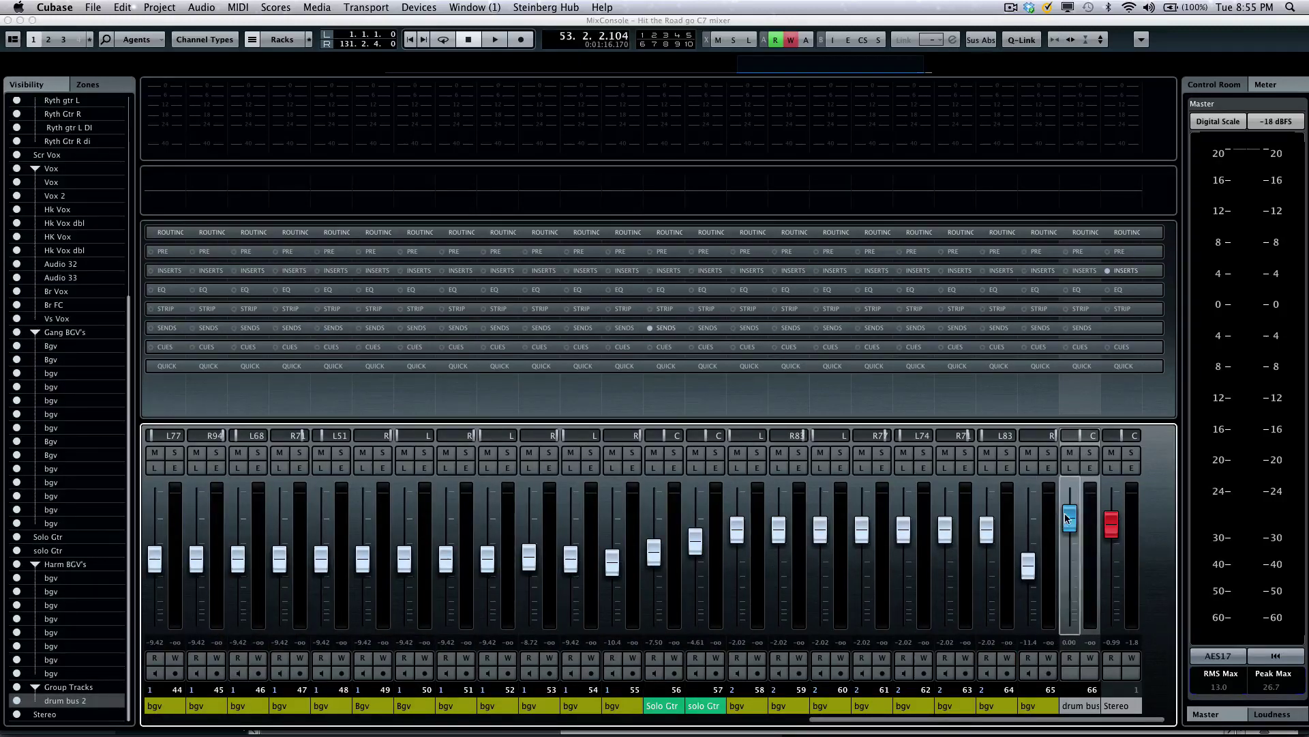
# Step: Link Kik through percussion as a control link group, adding Pan and EQ to the linked parameters
pyautogui.scroll(7, 61, 266)
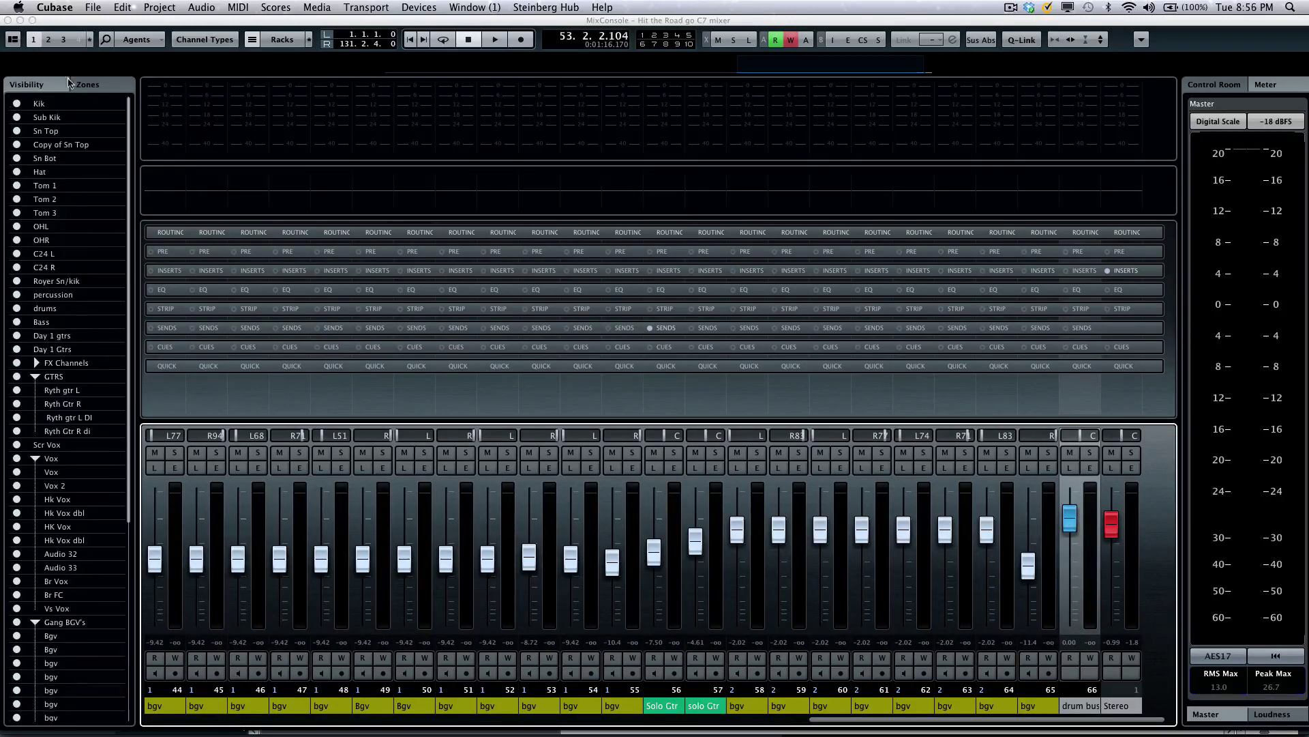
pyautogui.click(40, 104)
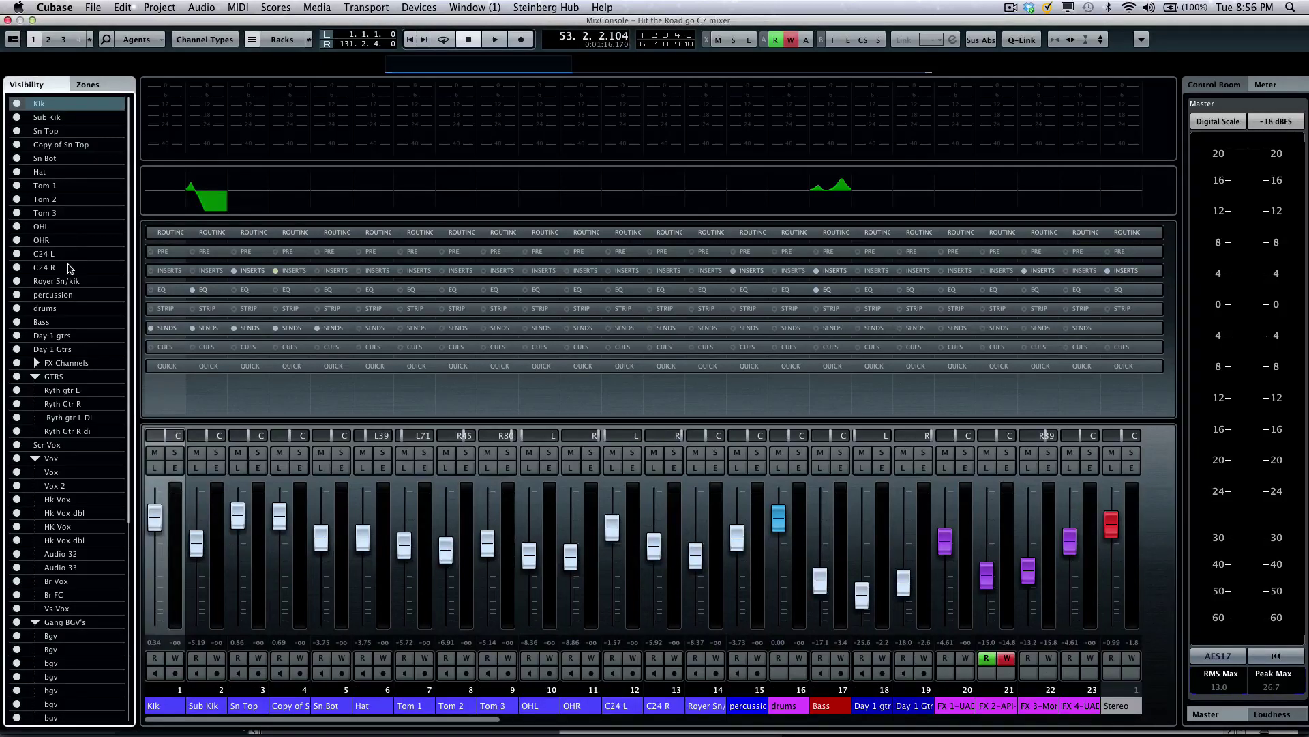
pyautogui.keyDown('shift'); pyautogui.click(79, 295); pyautogui.keyUp('shift')
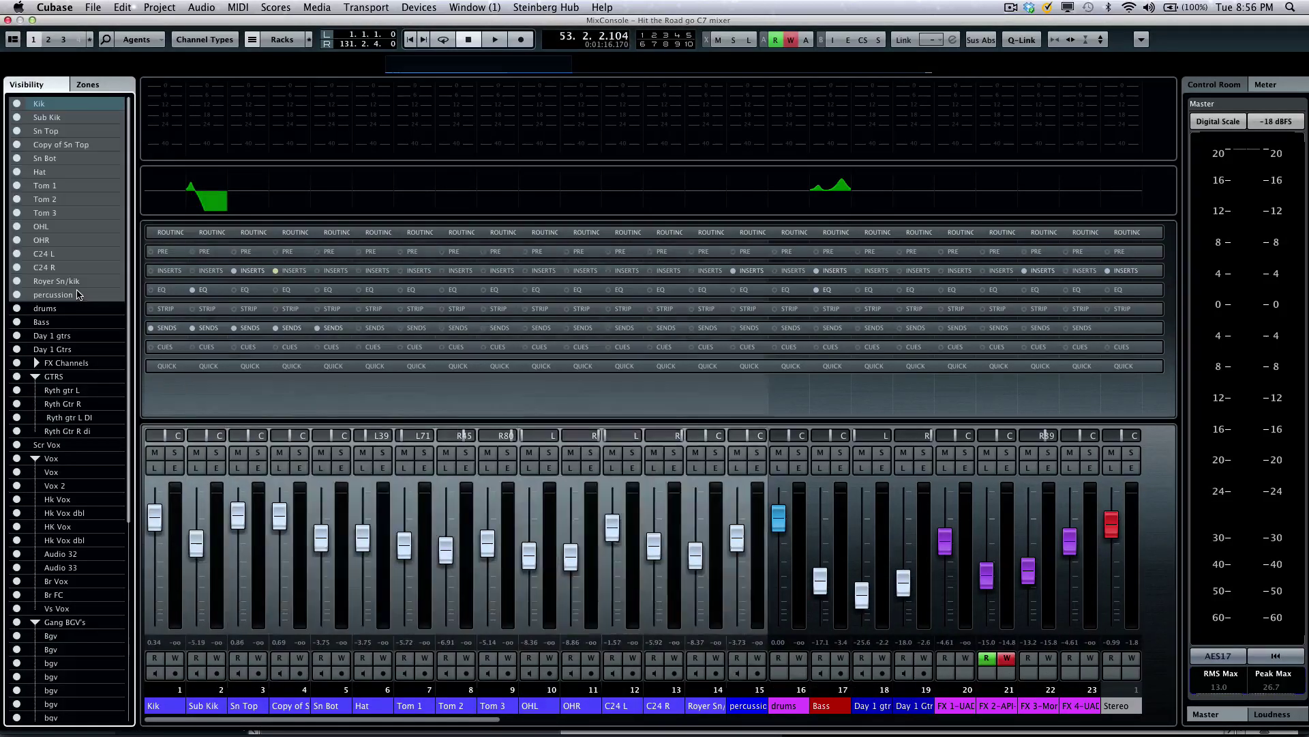
pyautogui.click(906, 44)
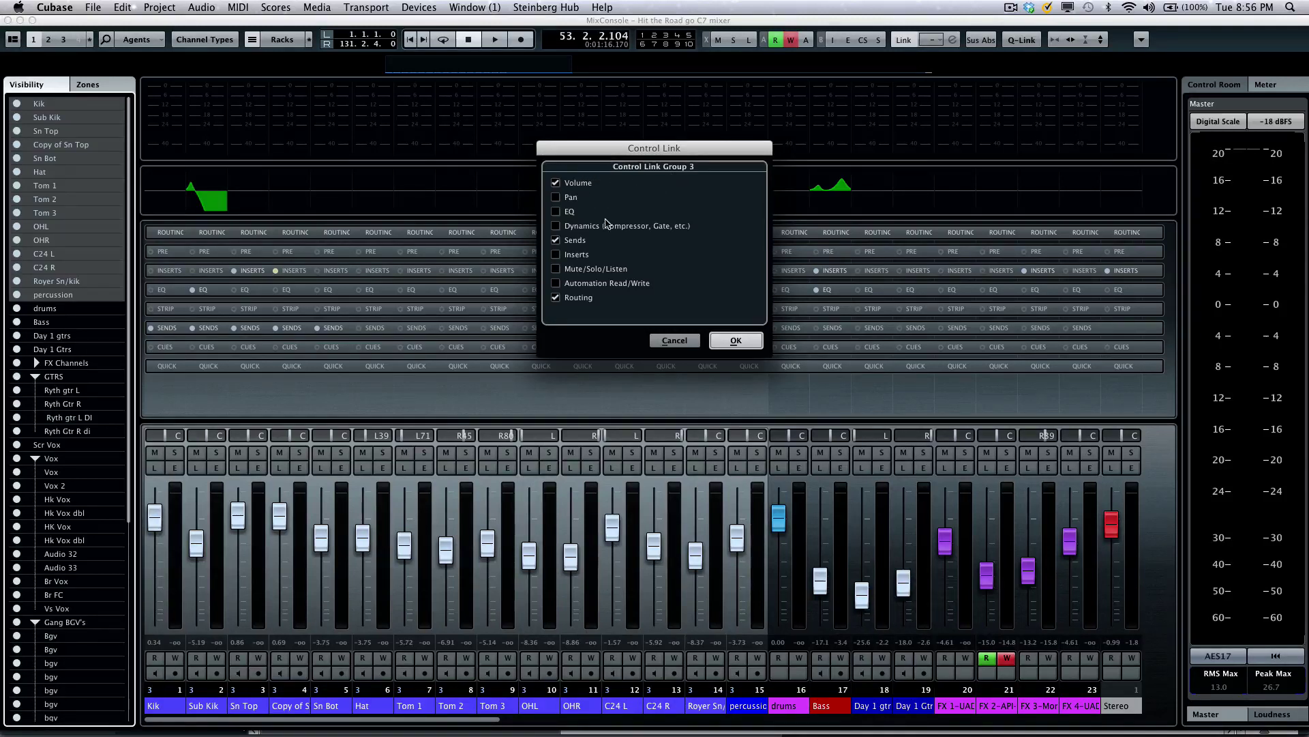
pyautogui.click(556, 197)
pyautogui.click(556, 212)
# Step: Confirm Link group 3, lower its drum faders together, then raise OHL alone to -5.74 dB
pyautogui.click(742, 344)
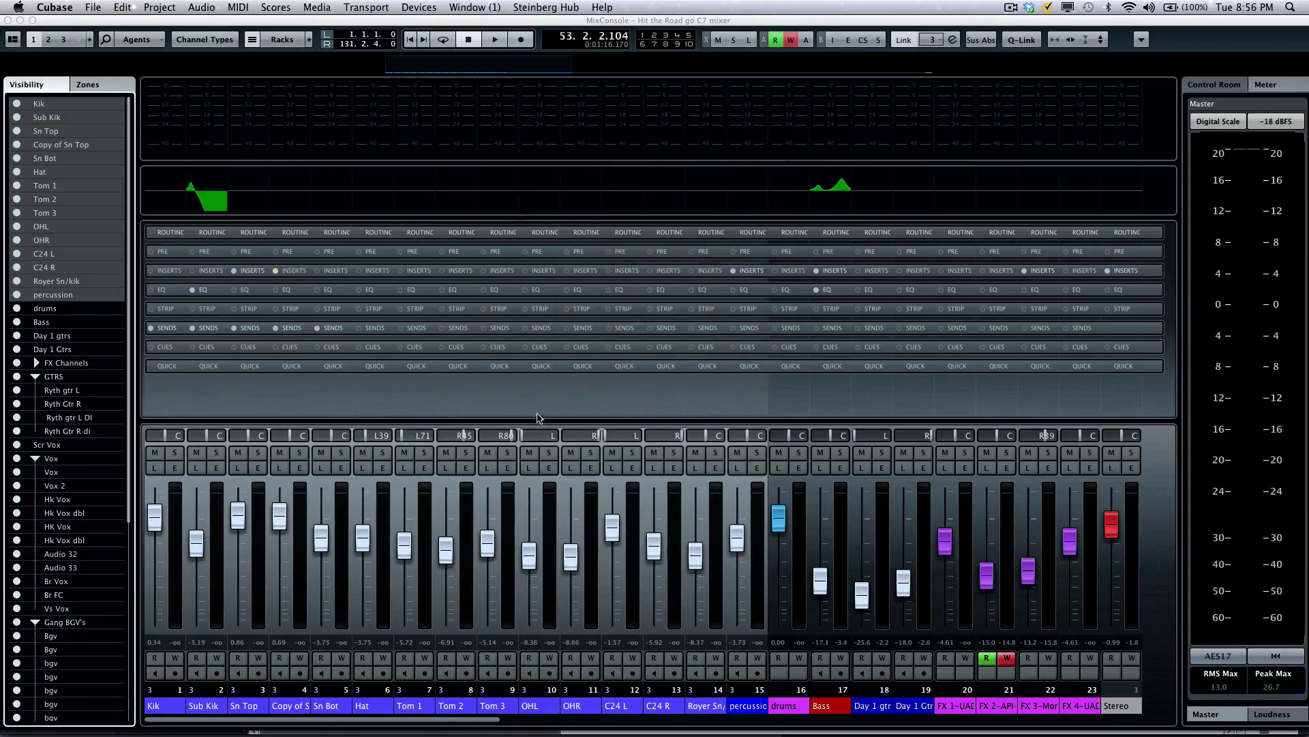
pyautogui.moveTo(489, 549)
pyautogui.mouseDown()
pyautogui.moveTo(488, 569)
pyautogui.moveTo(489, 558)
pyautogui.mouseUp()
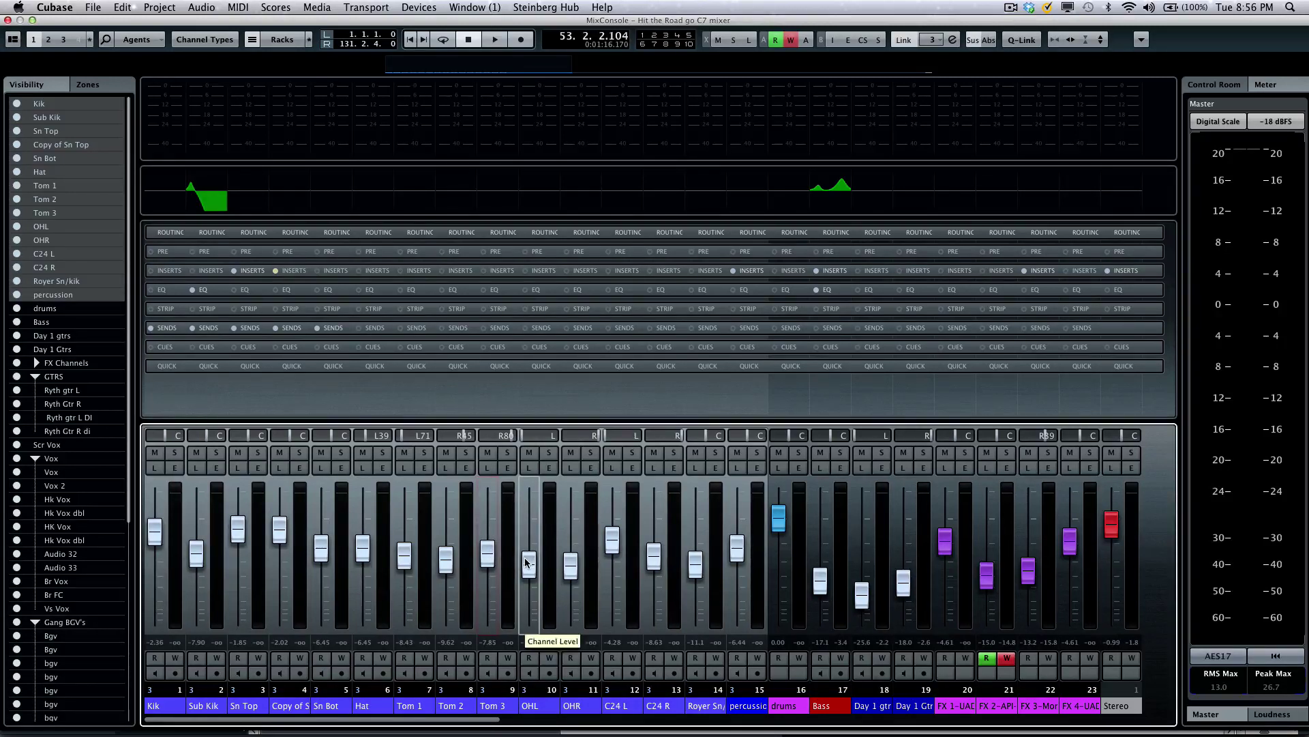
pyautogui.moveTo(526, 562)
pyautogui.mouseDown()
pyautogui.moveTo(538, 536)
pyautogui.moveTo(526, 558)
pyautogui.moveTo(528, 545)
pyautogui.mouseUp()
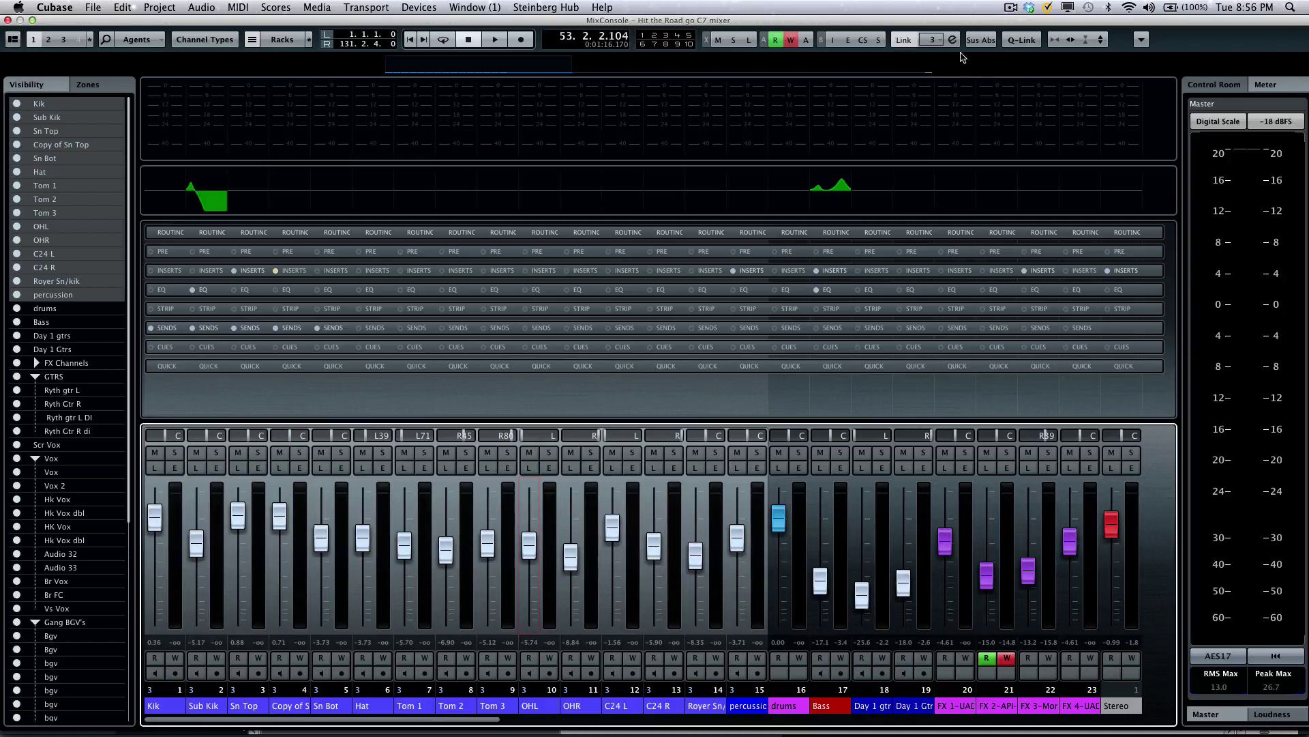
# Step: Switch the MixConsole's linked channel set through 1 and 2, ending on channel set 3
pyautogui.click(937, 41)
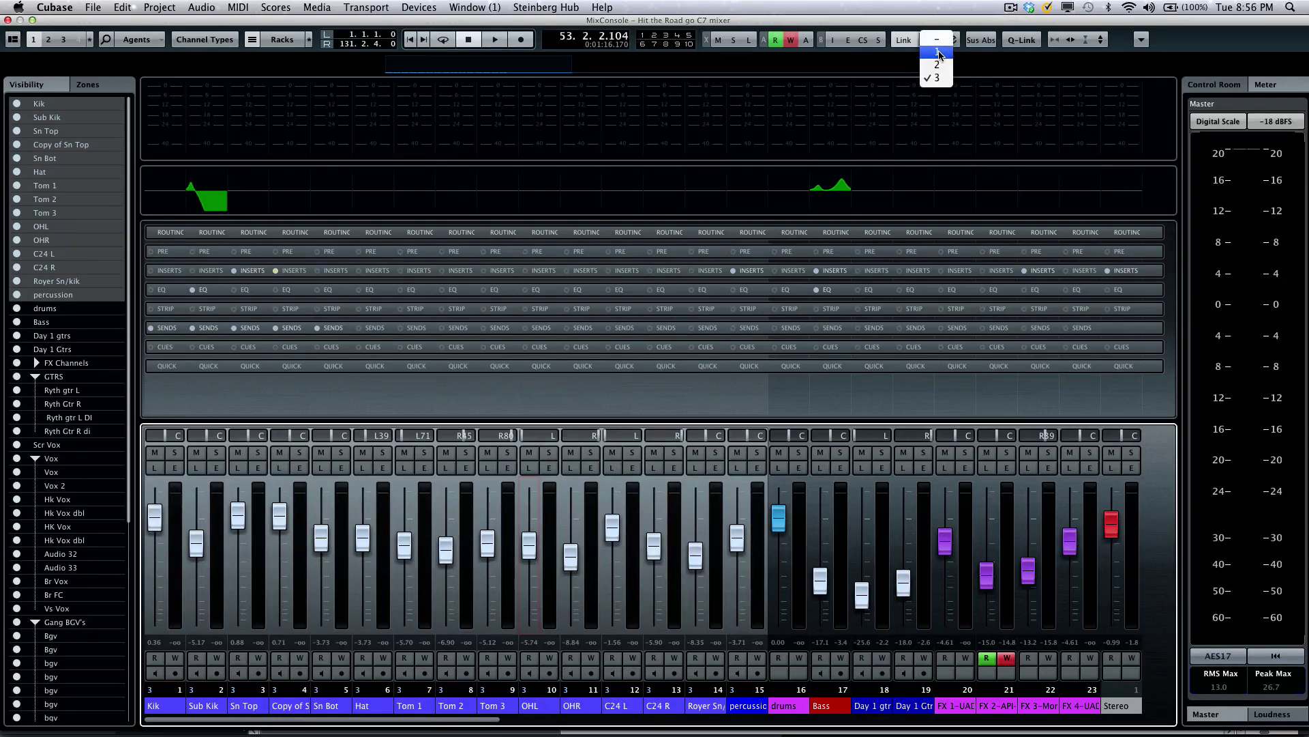
pyautogui.click(939, 53)
pyautogui.click(938, 42)
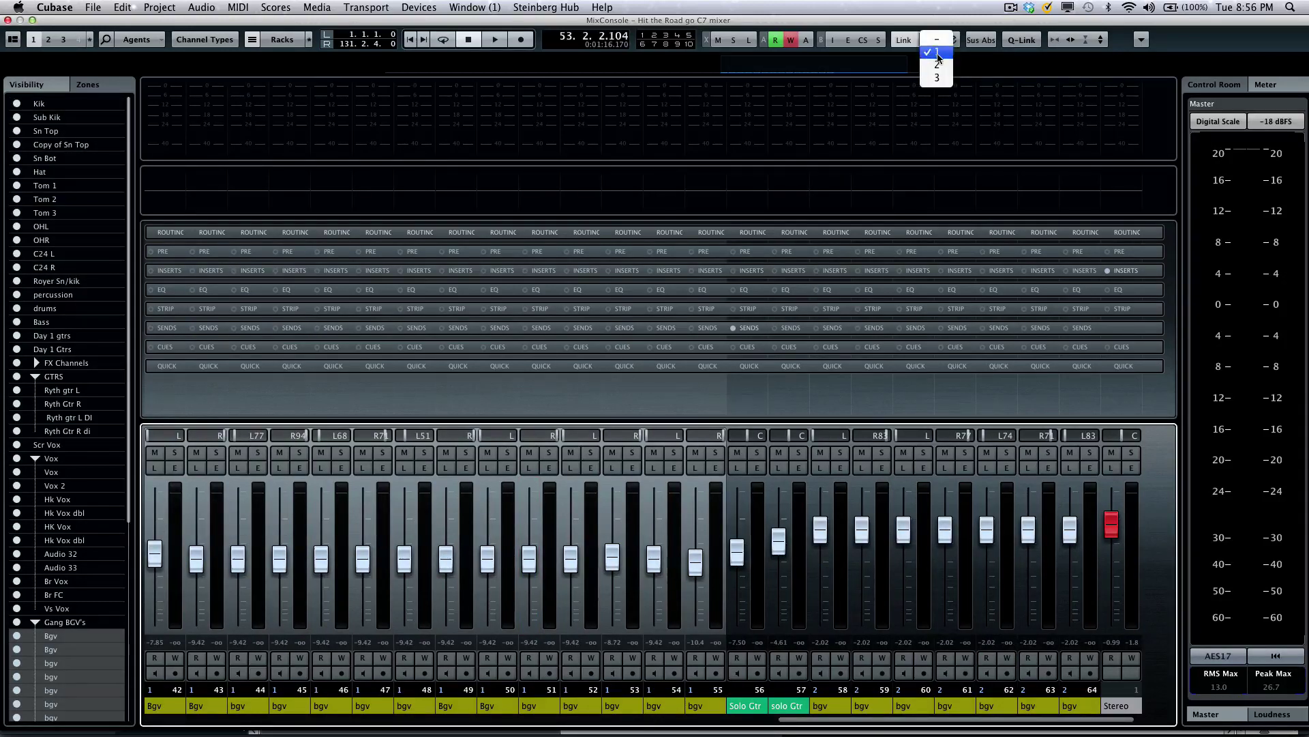
pyautogui.click(938, 66)
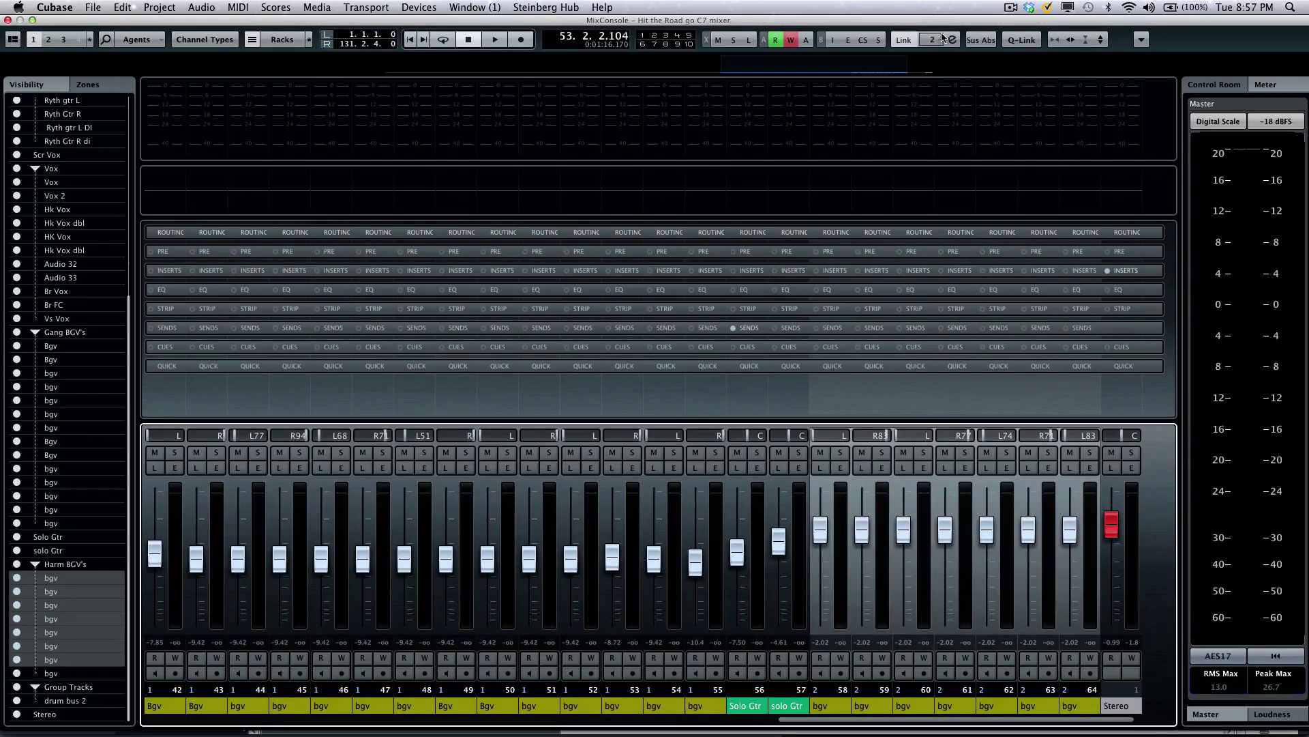
pyautogui.click(936, 40)
pyautogui.click(937, 77)
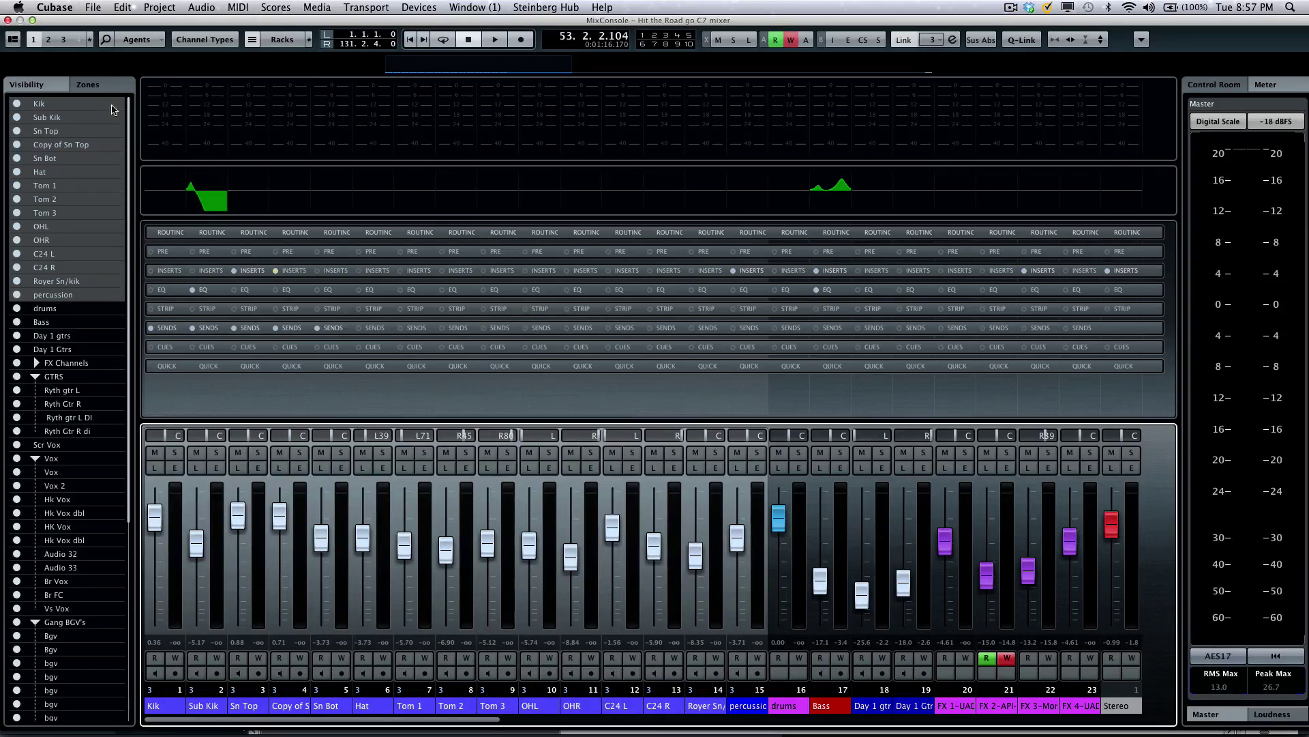
pyautogui.scroll(-5, 107, 132)
pyautogui.scroll(5, 107, 132)
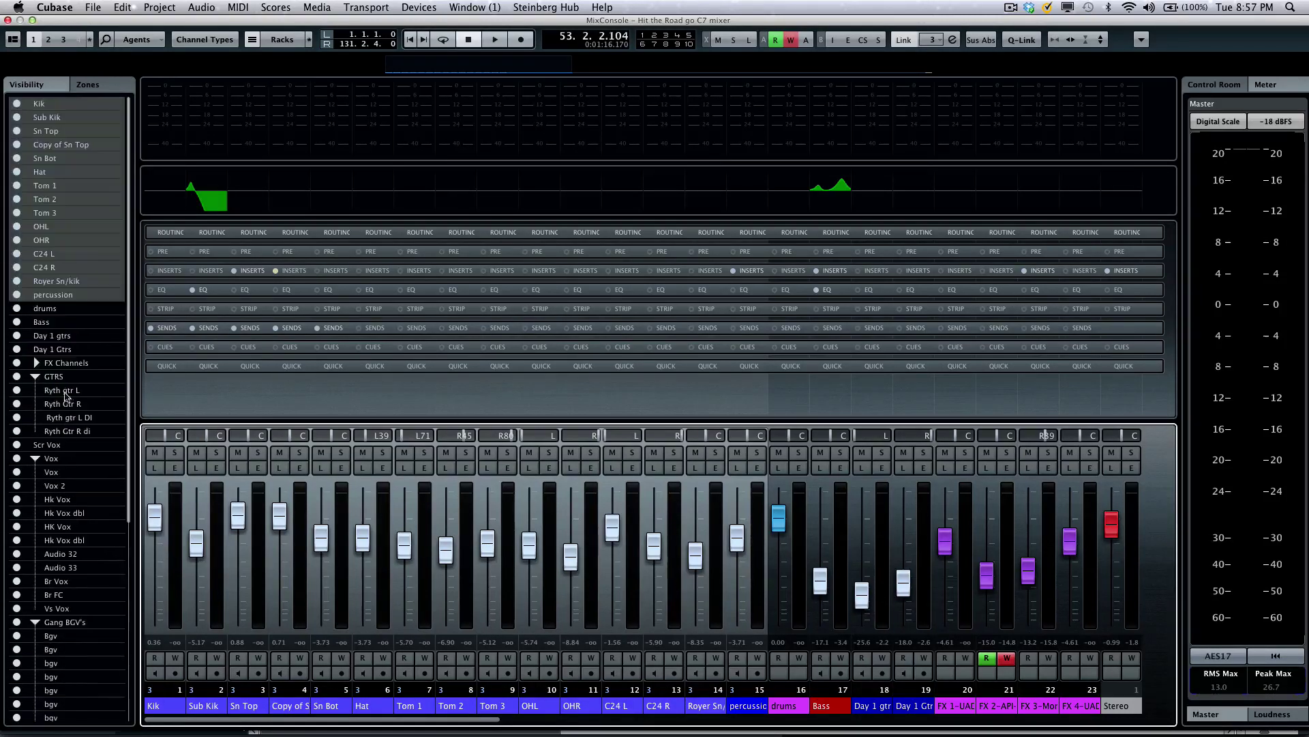
# Step: Search channels by name for 'sol' to jump the mixer to Solo Gtr
pyautogui.click(107, 40)
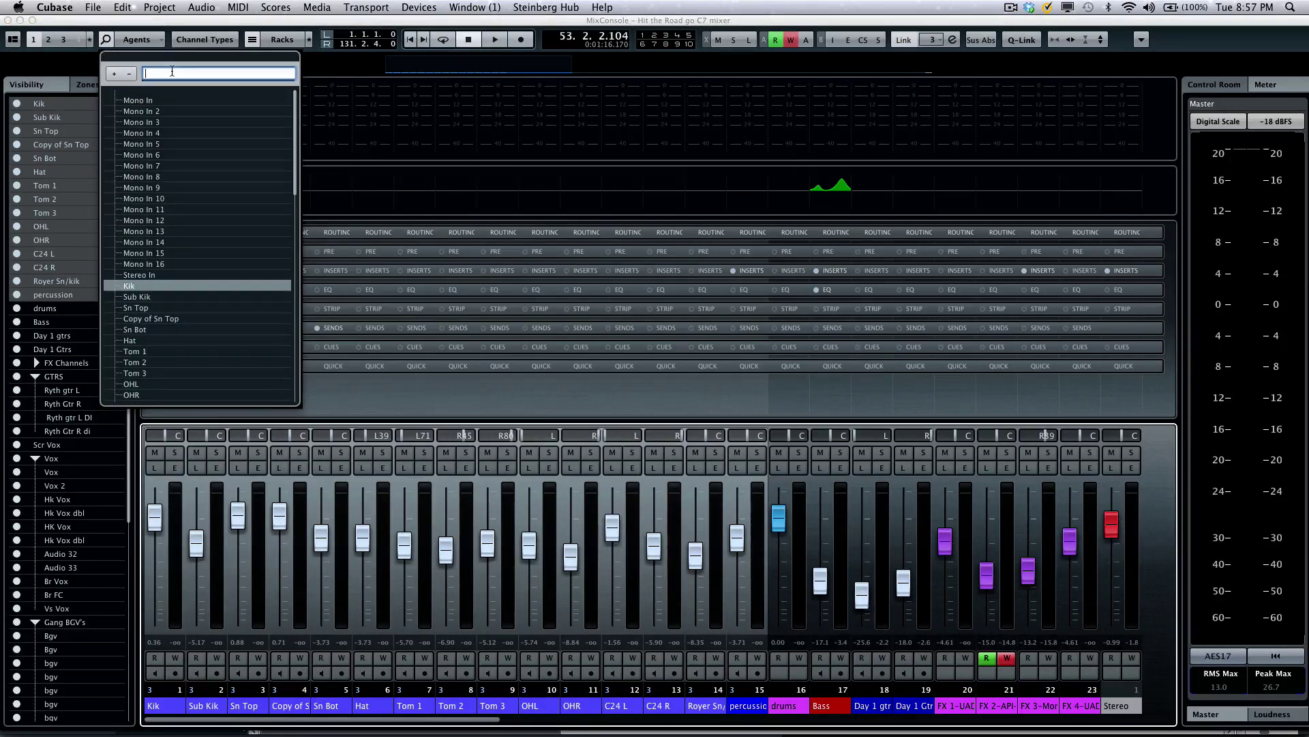
pyautogui.write('solo')
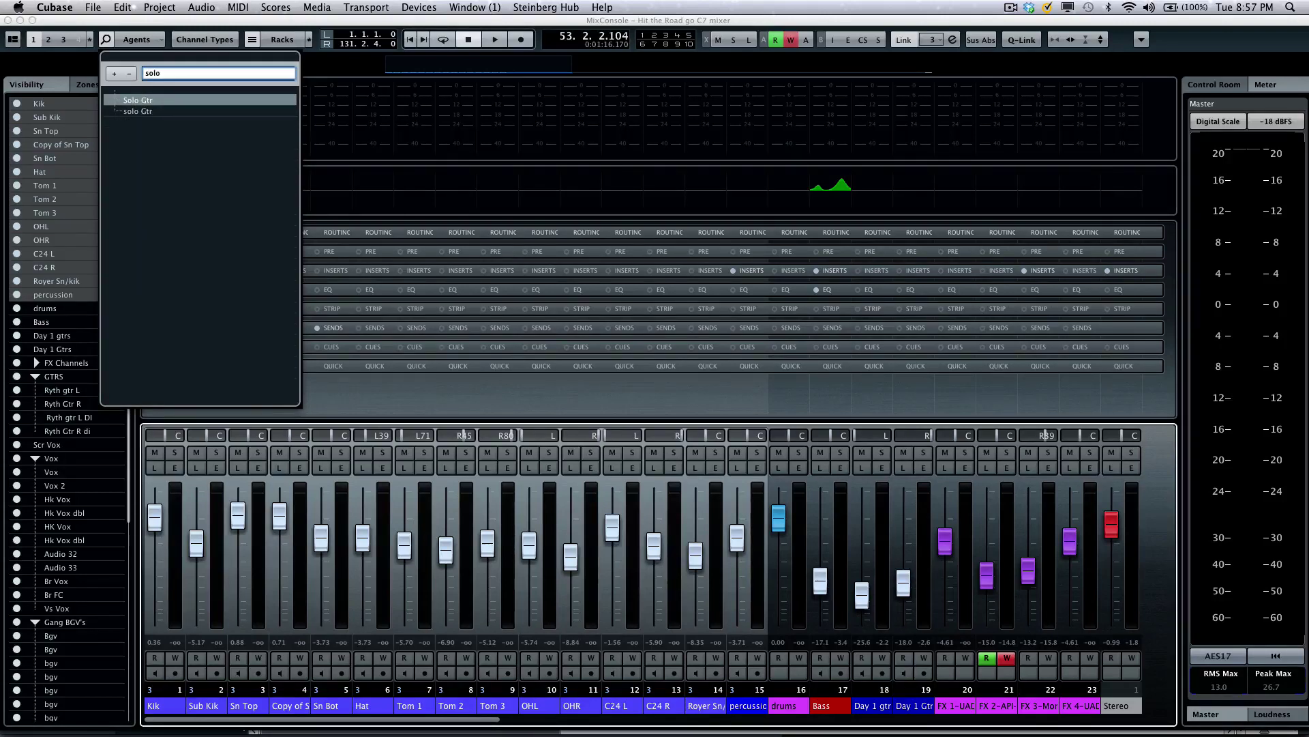
pyautogui.press('Return')
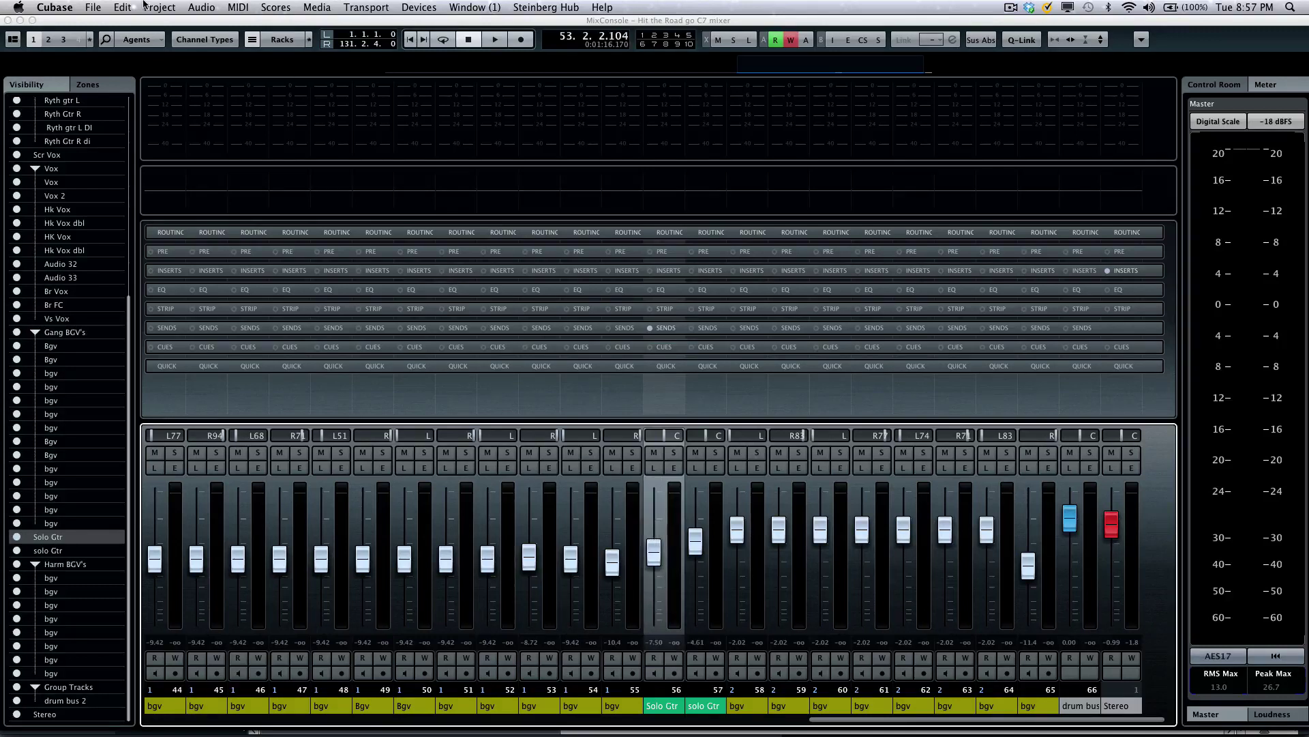
# Step: Search channels for 'bas' so the mixer jumps to the Bass channel
pyautogui.click(107, 41)
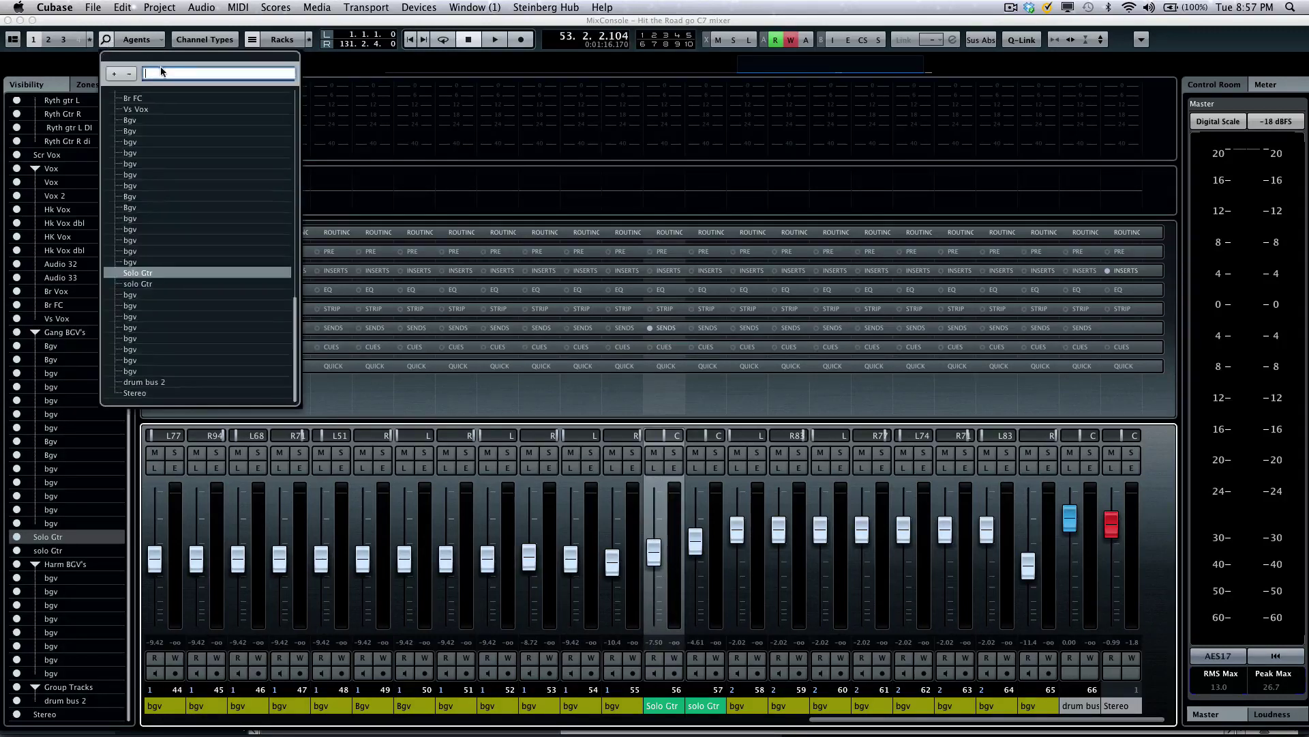
pyautogui.write('b')
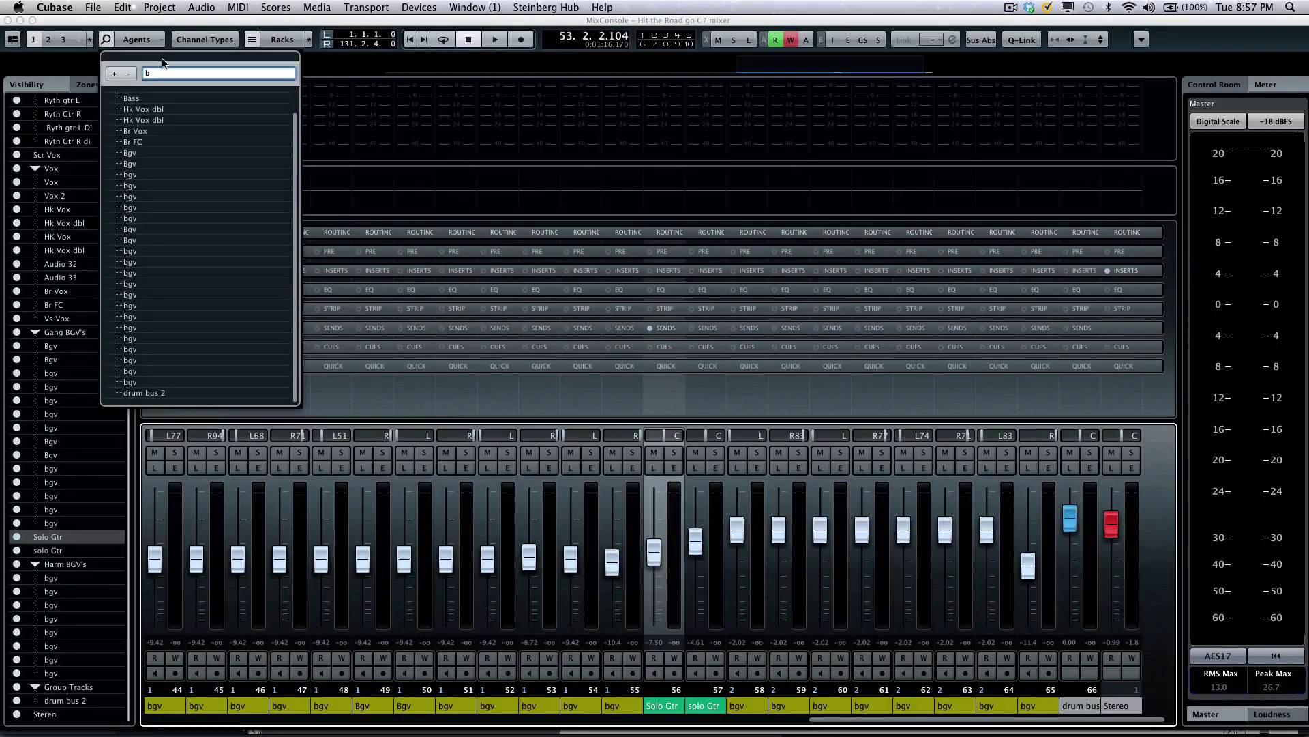
pyautogui.write('ass')
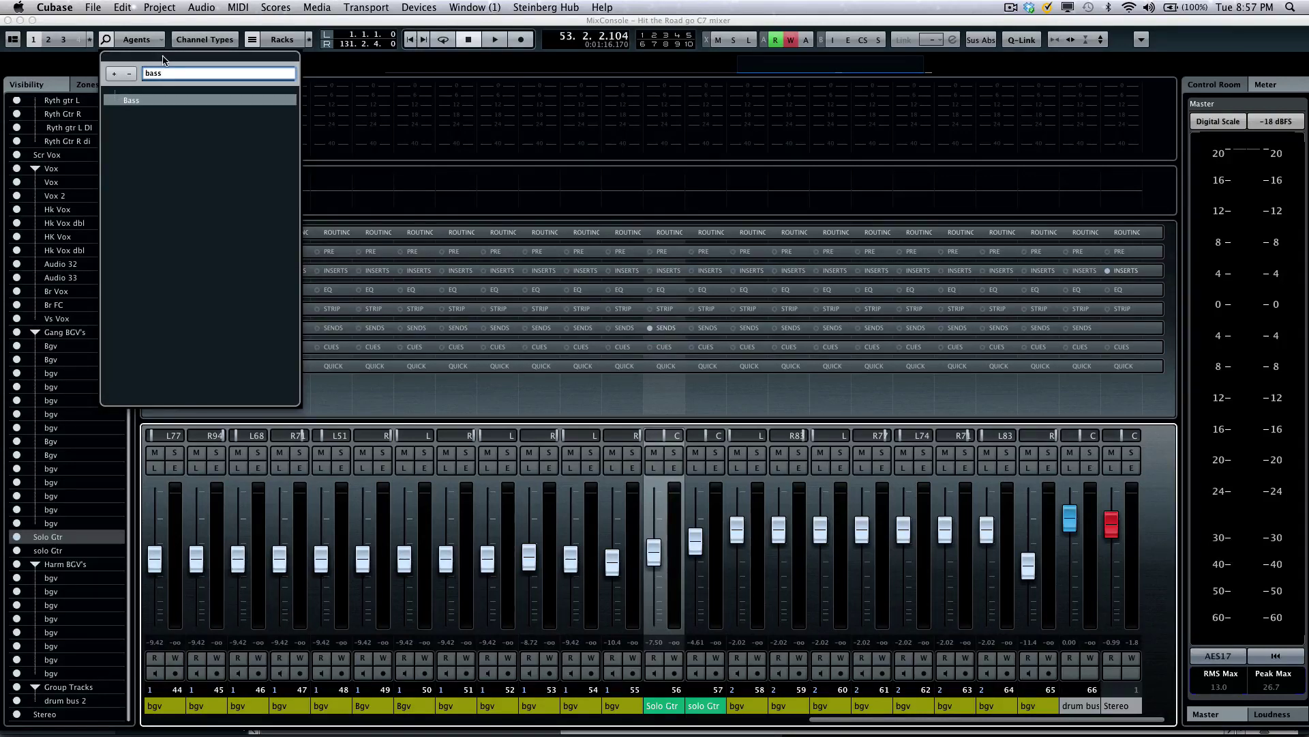
pyautogui.press('BackSpace')
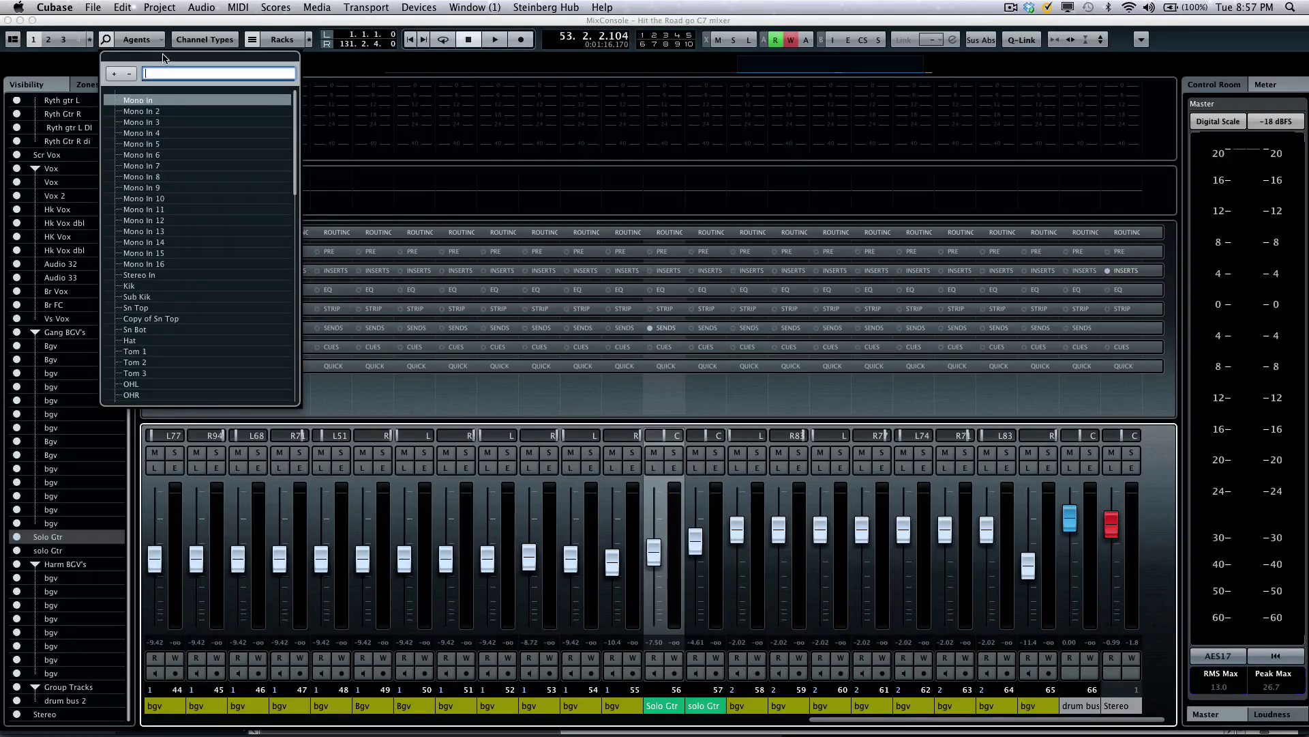
pyautogui.write('bass')
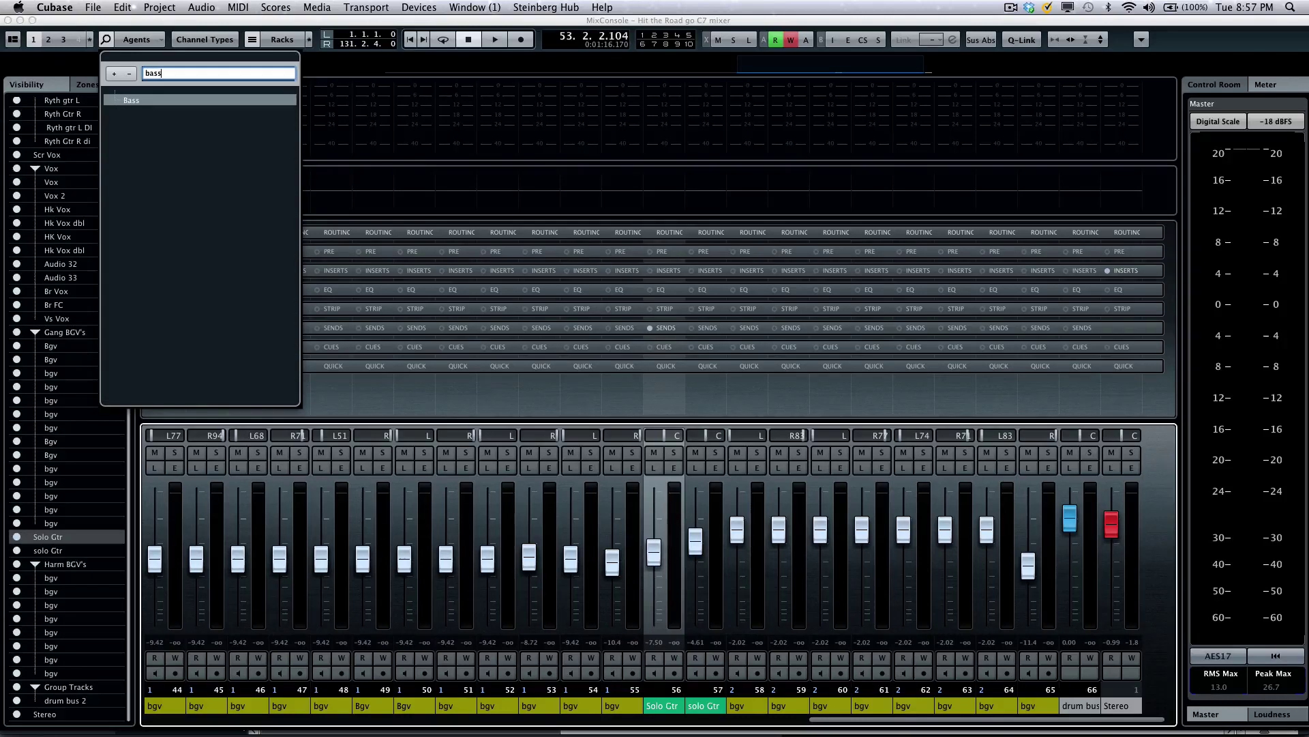
pyautogui.press('Return')
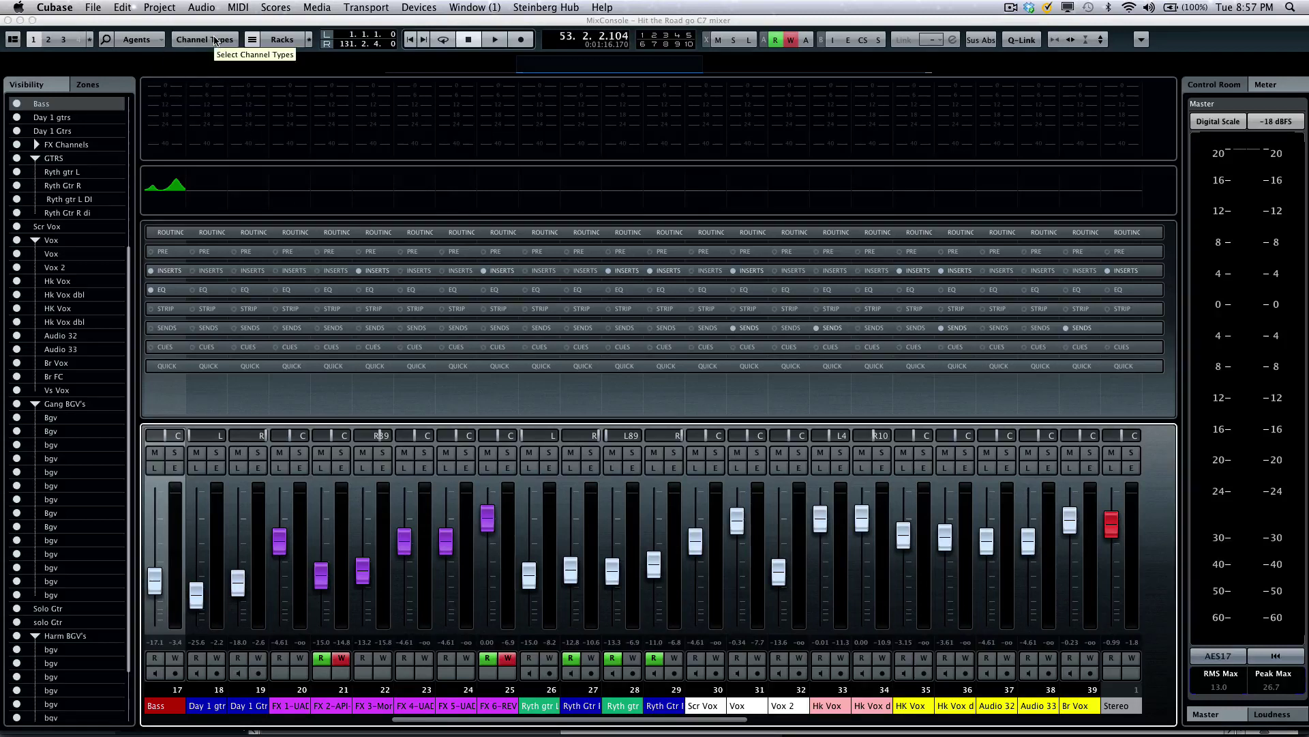
# Step: Show input channels in the MixConsole and bring the Mono In channels into view
pyautogui.click(218, 40)
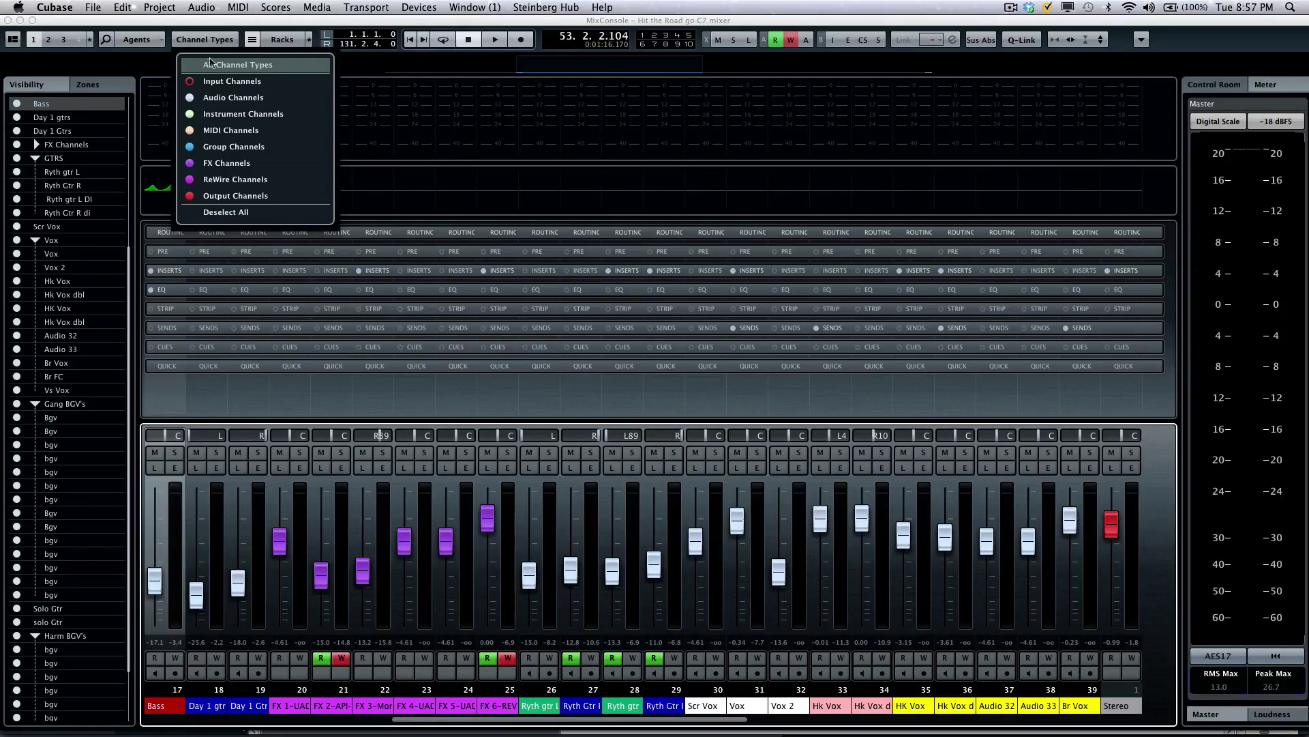
pyautogui.click(227, 83)
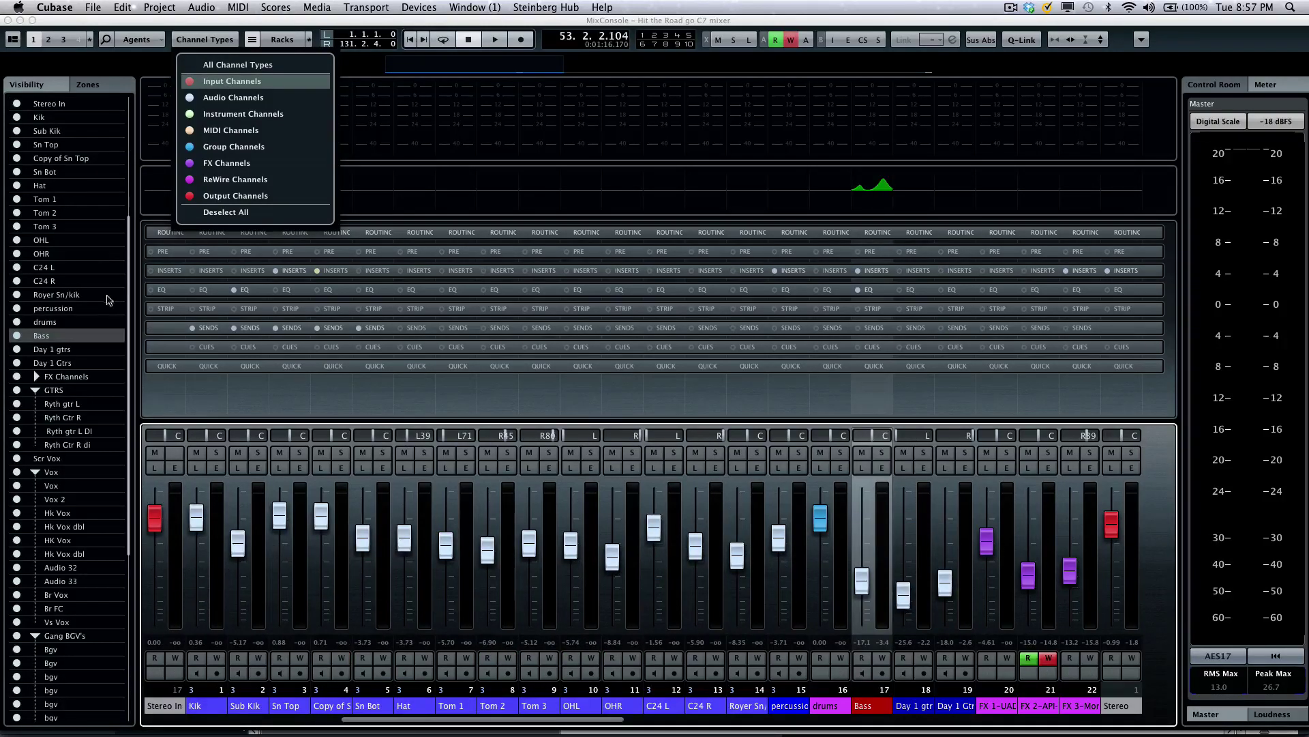
pyautogui.click(406, 723)
pyautogui.click(304, 721)
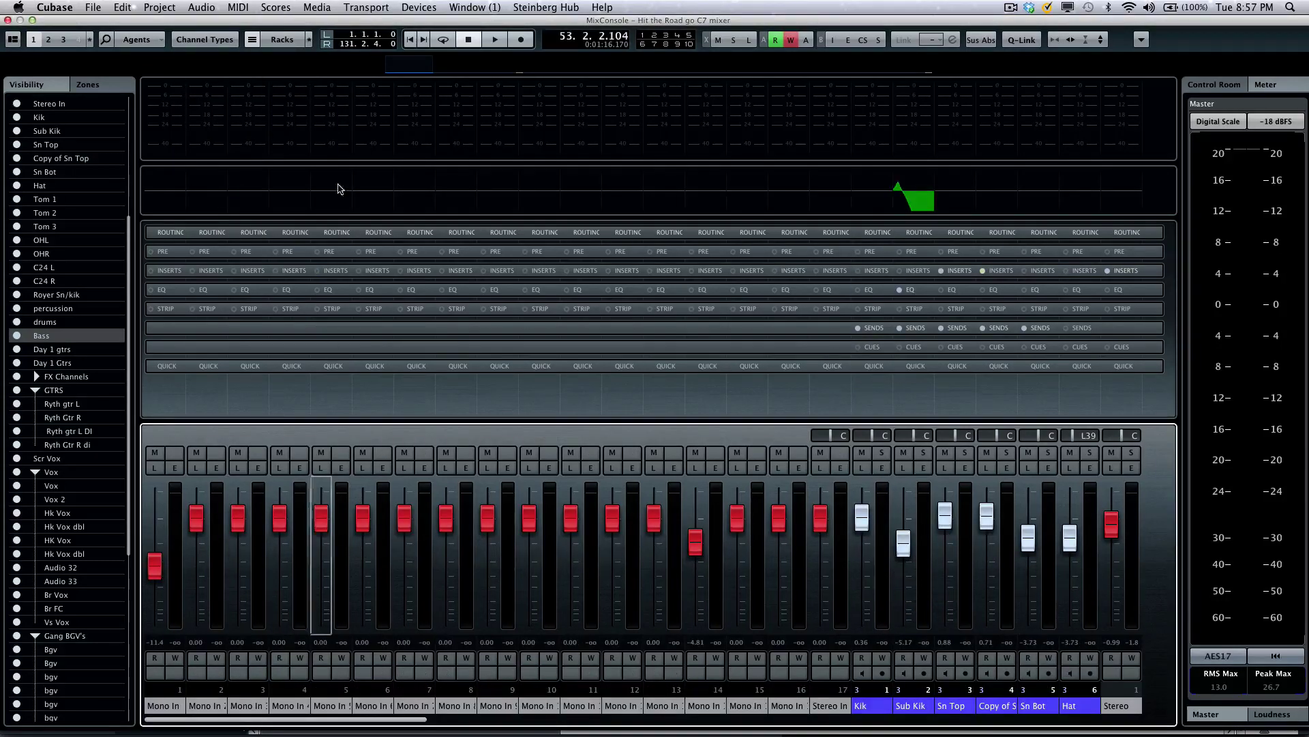
# Step: Toggle input, audio and instrument channel types, finishing with input channels hidden
pyautogui.click(203, 40)
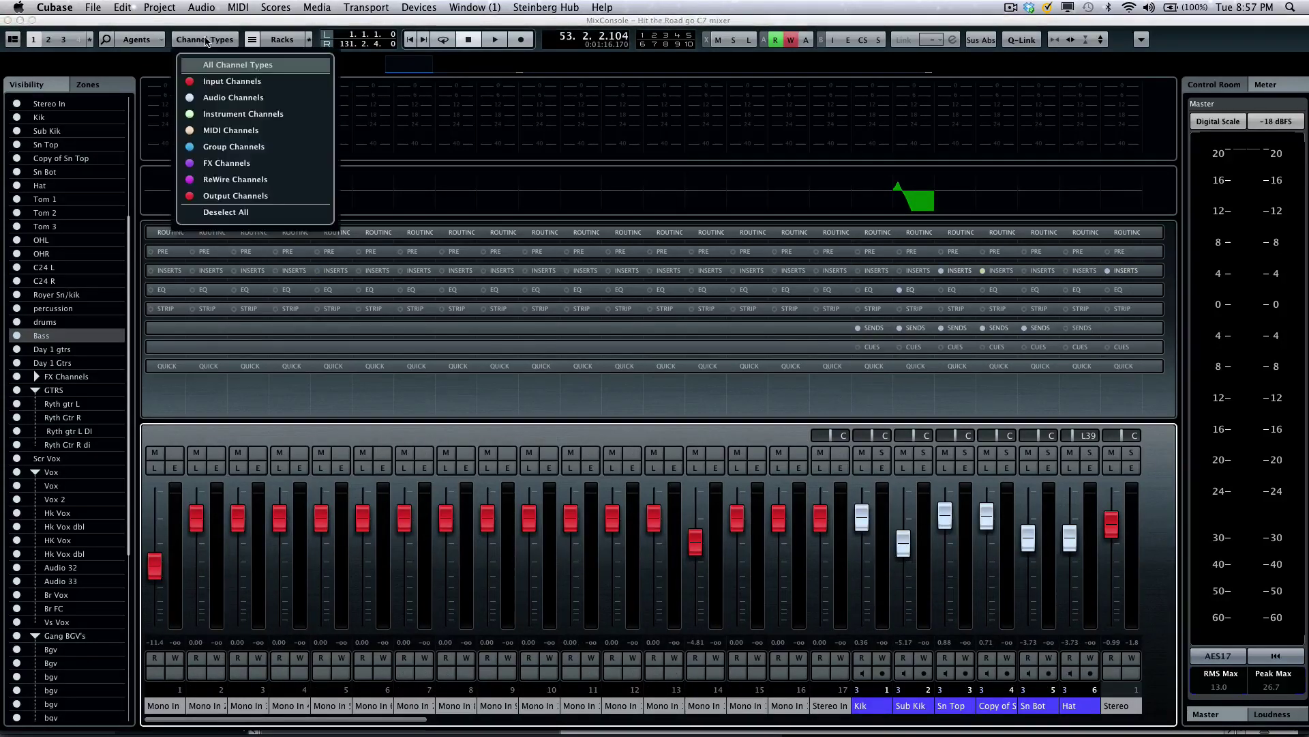
pyautogui.click(207, 82)
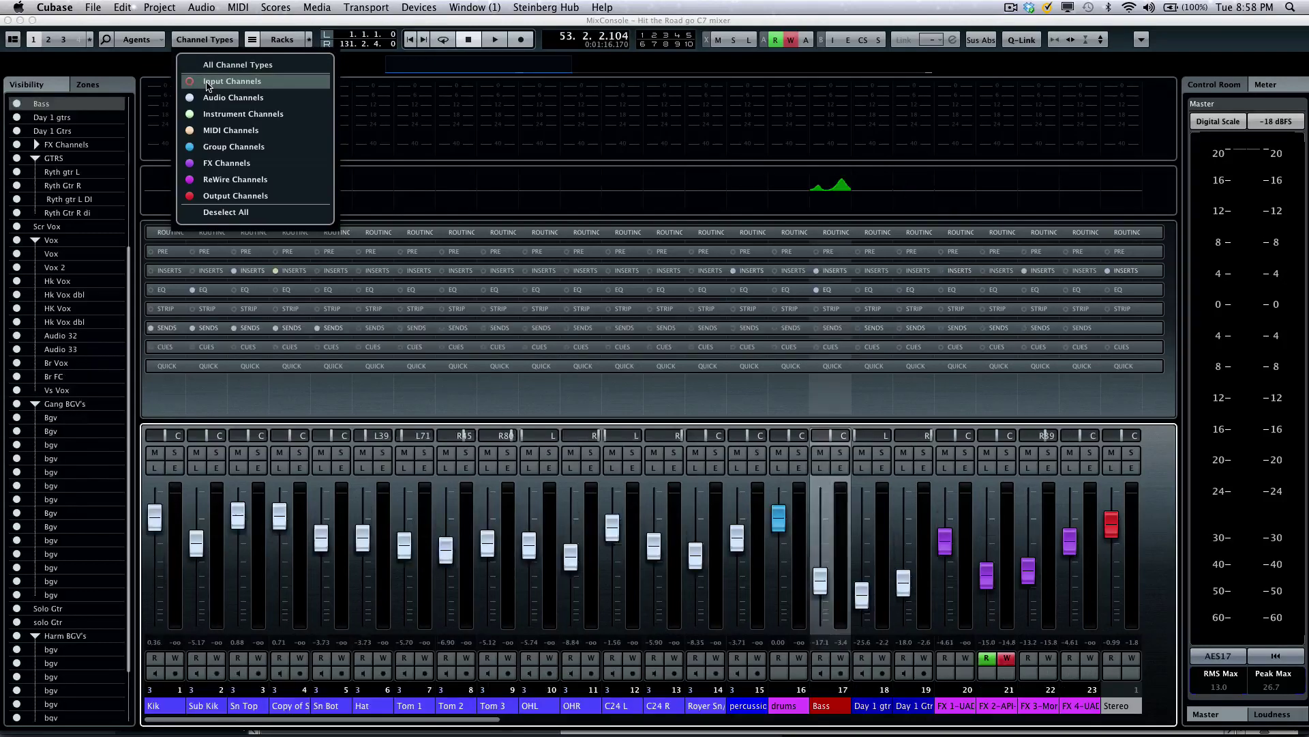
pyautogui.click(207, 82)
pyautogui.click(207, 99)
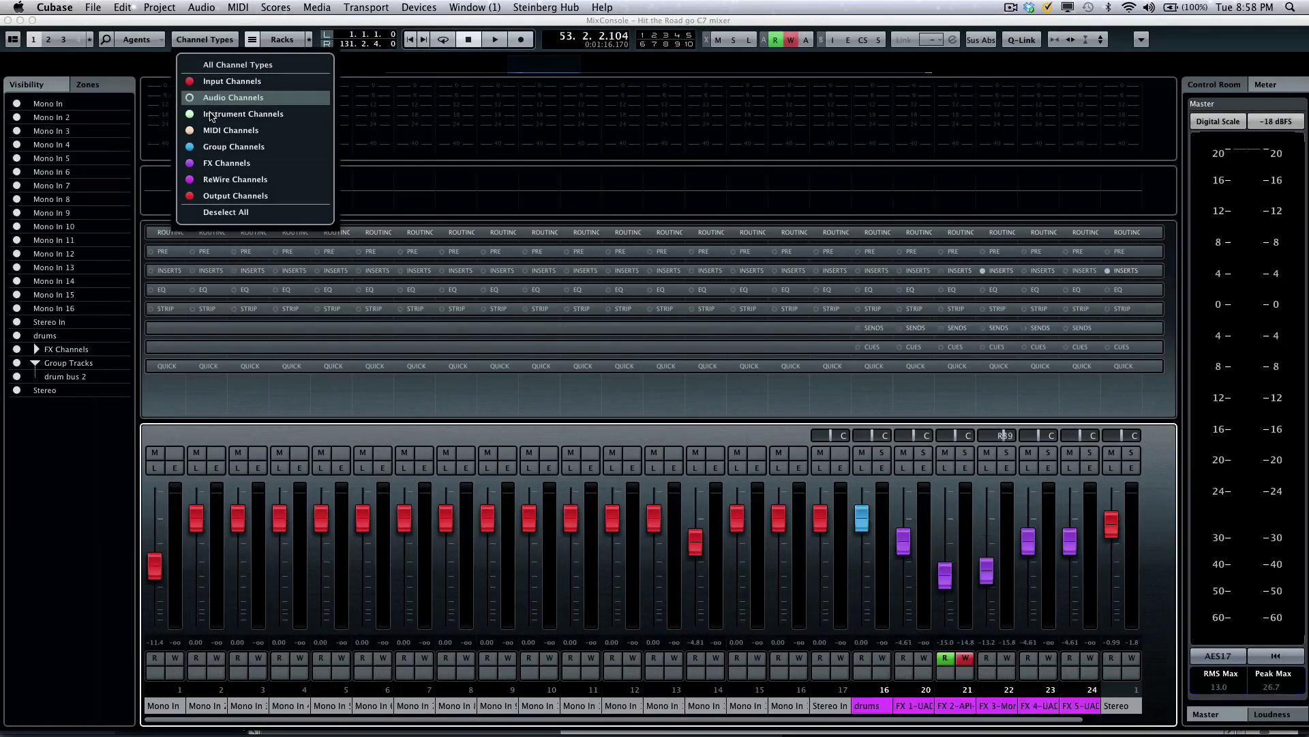
pyautogui.click(207, 99)
pyautogui.click(212, 116)
pyautogui.click(213, 82)
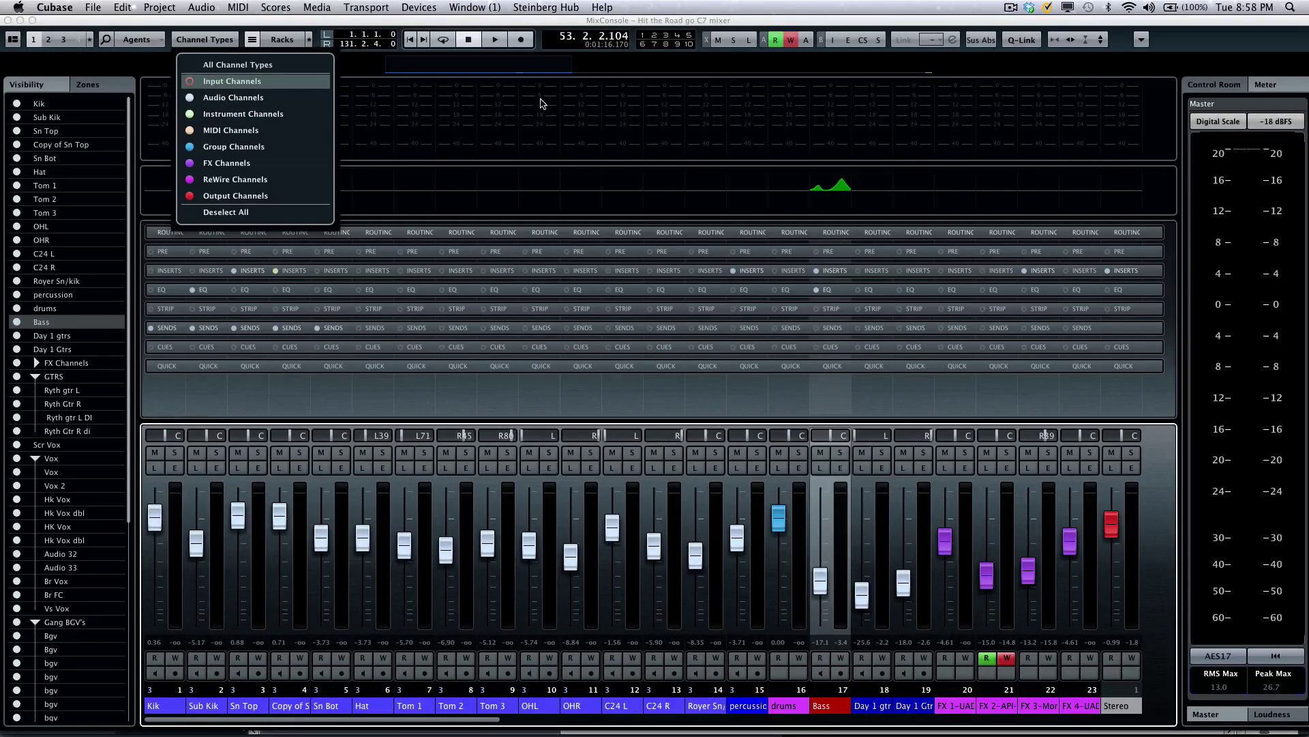
pyautogui.click(654, 39)
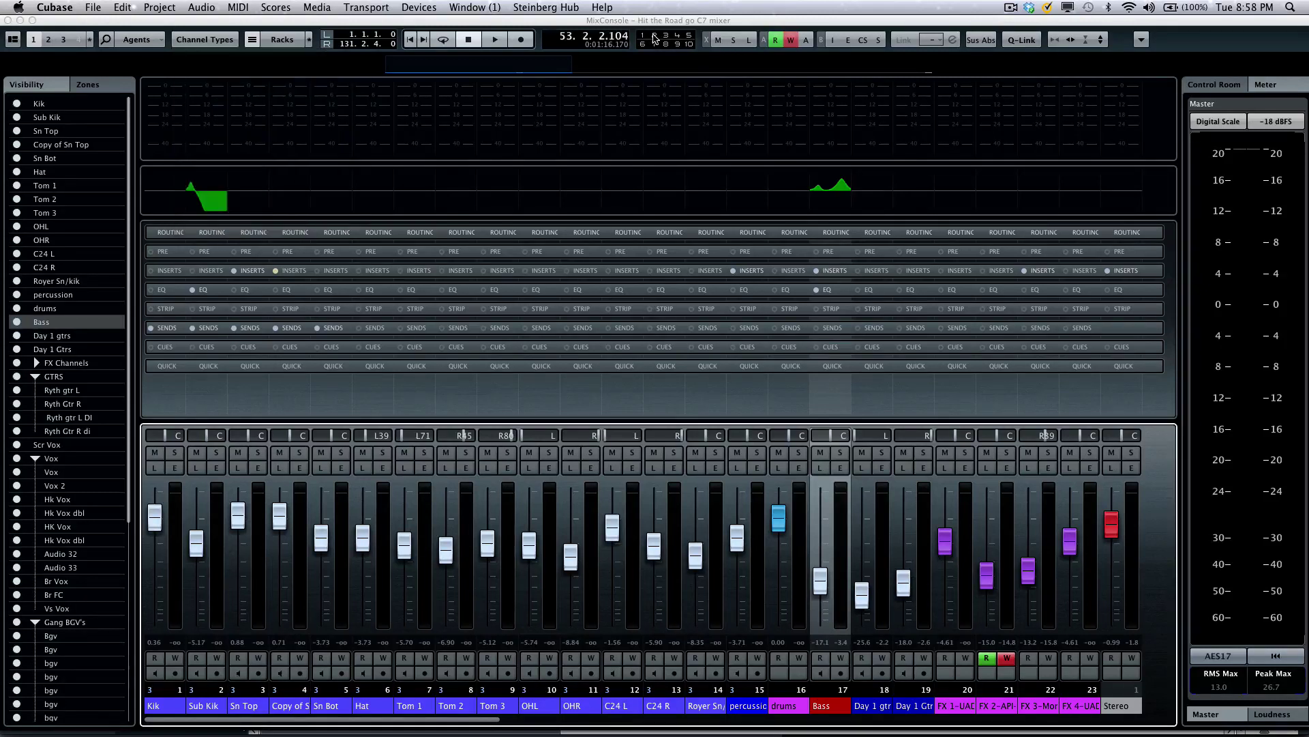
# Step: Play from marker 6 with the agent showing only channels with data at the playback position
pyautogui.click(642, 44)
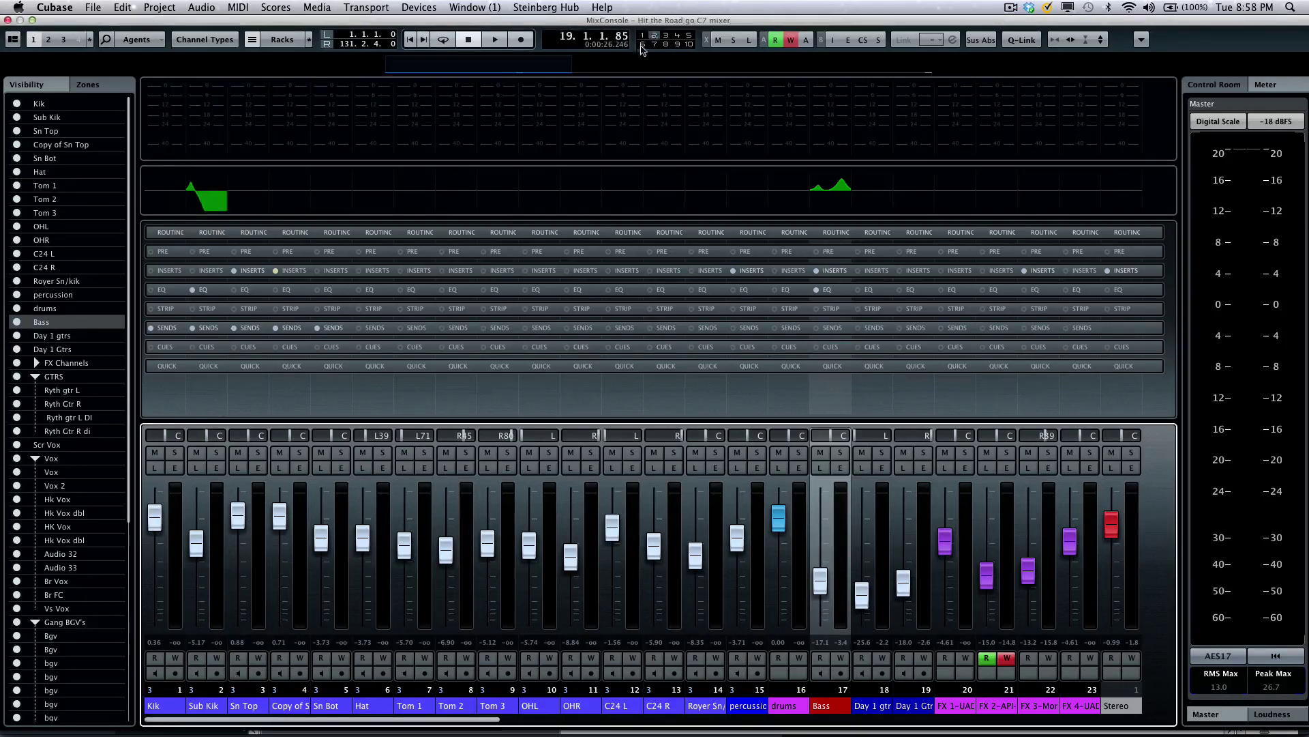
pyautogui.press('space')
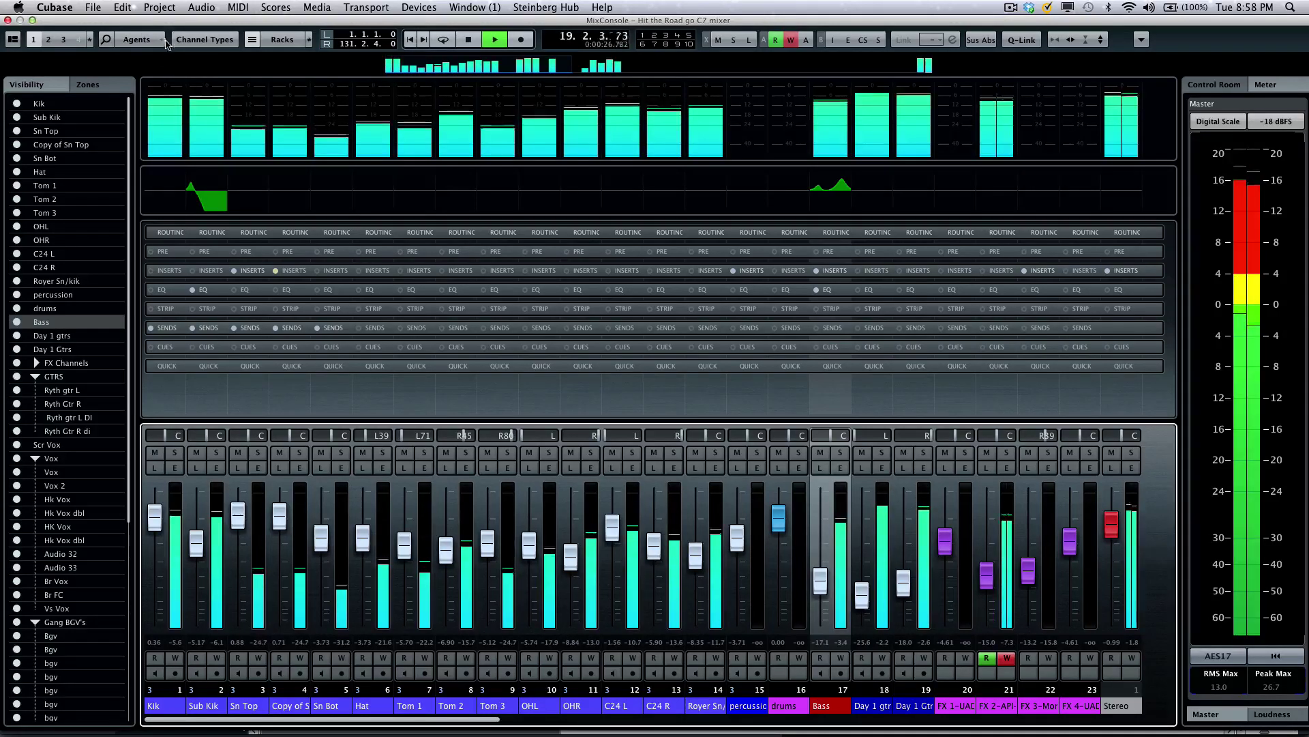
pyautogui.click(139, 40)
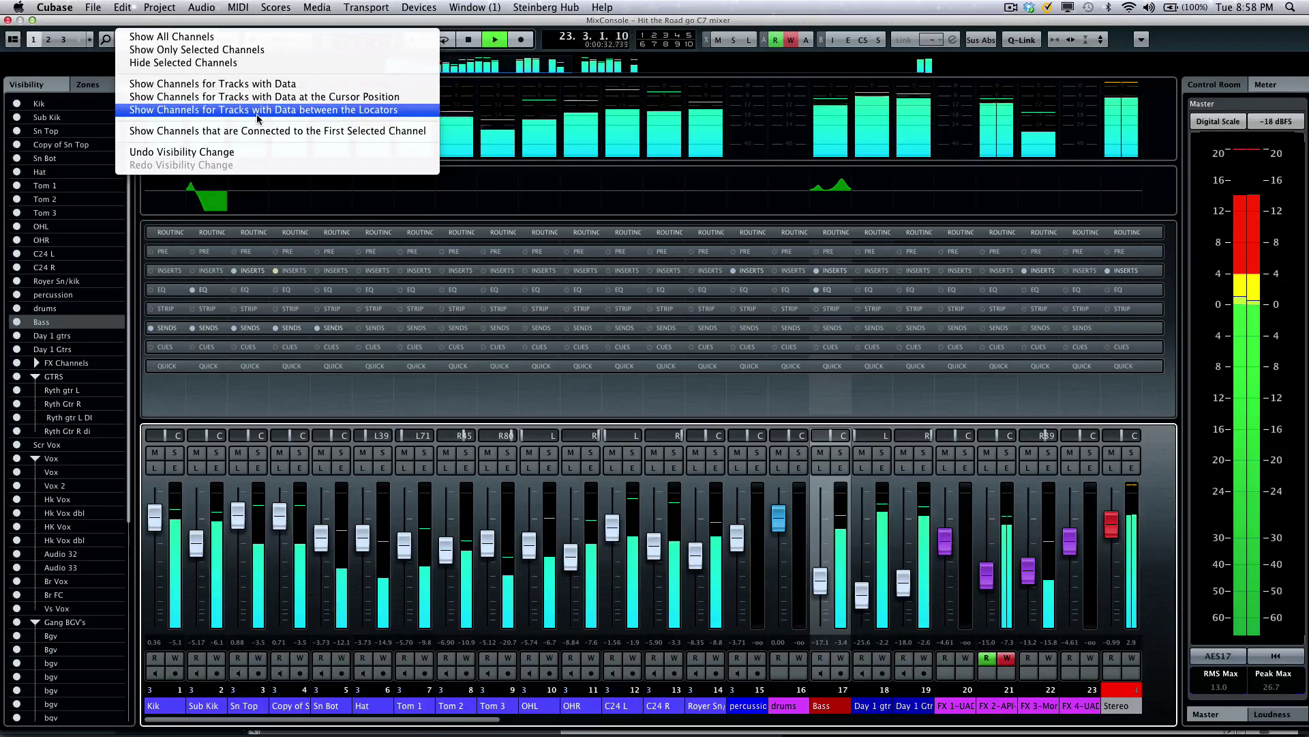
pyautogui.click(266, 97)
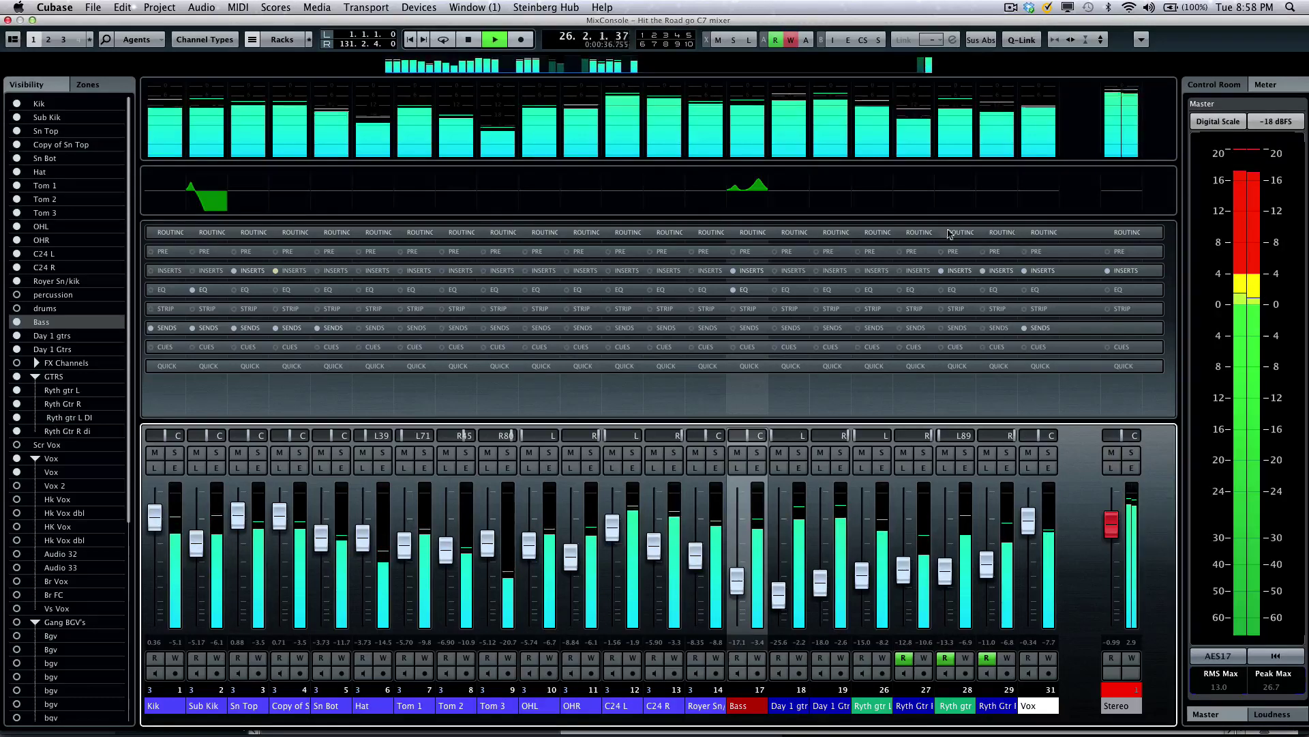
# Step: Return to marker 2, show channels with data at the playhead, and stop playback
pyautogui.click(205, 39)
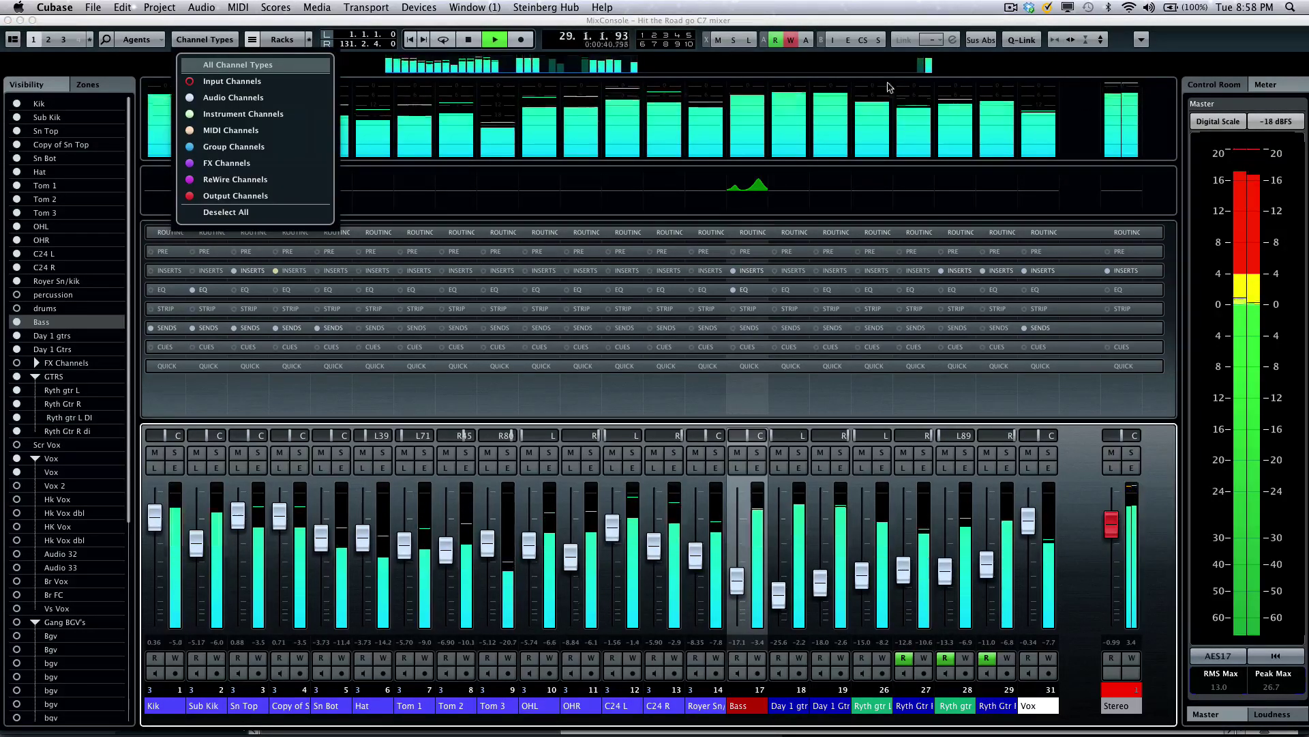
pyautogui.click(655, 38)
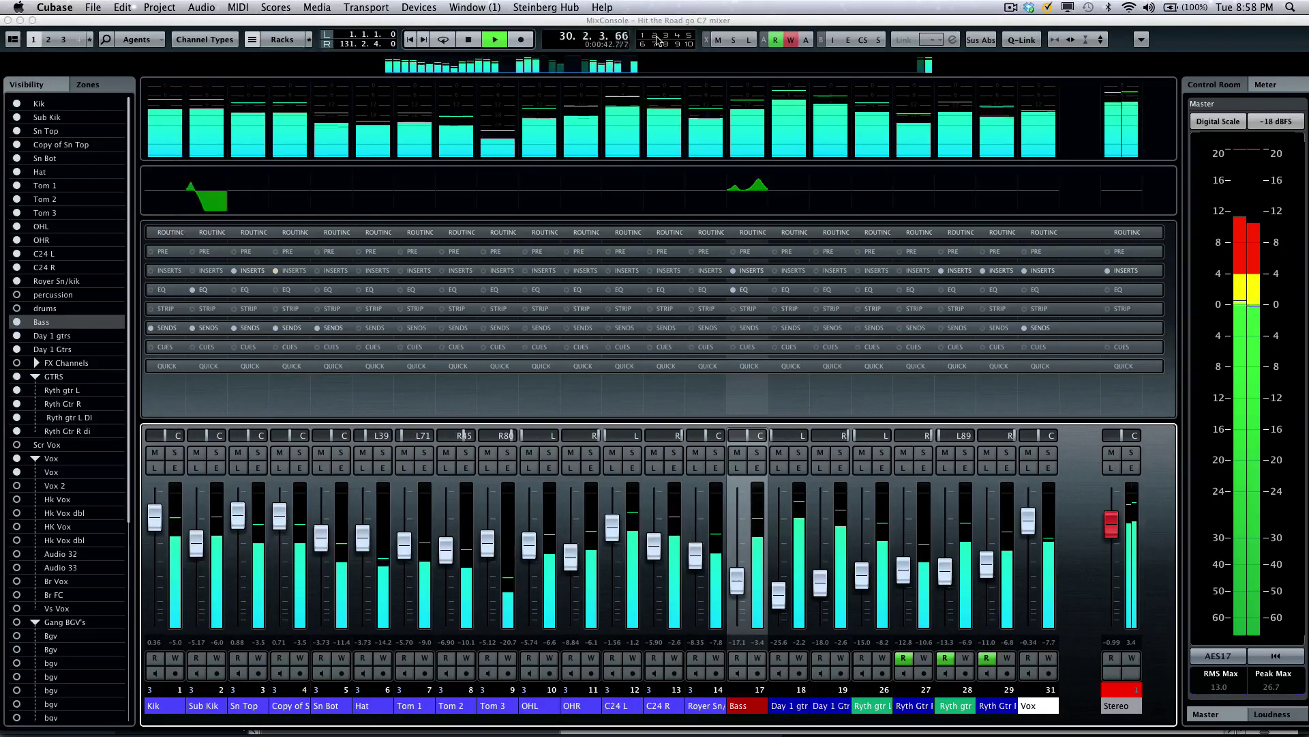
pyautogui.click(654, 38)
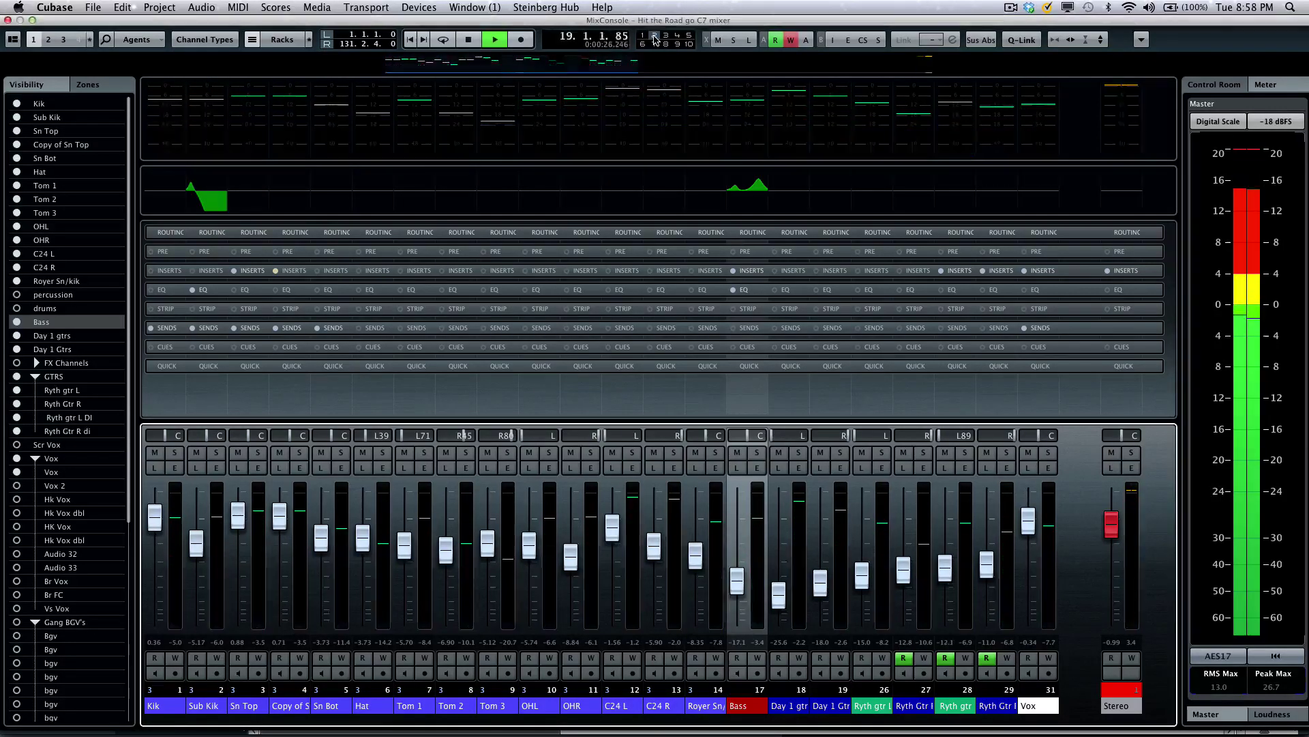
pyautogui.click(186, 40)
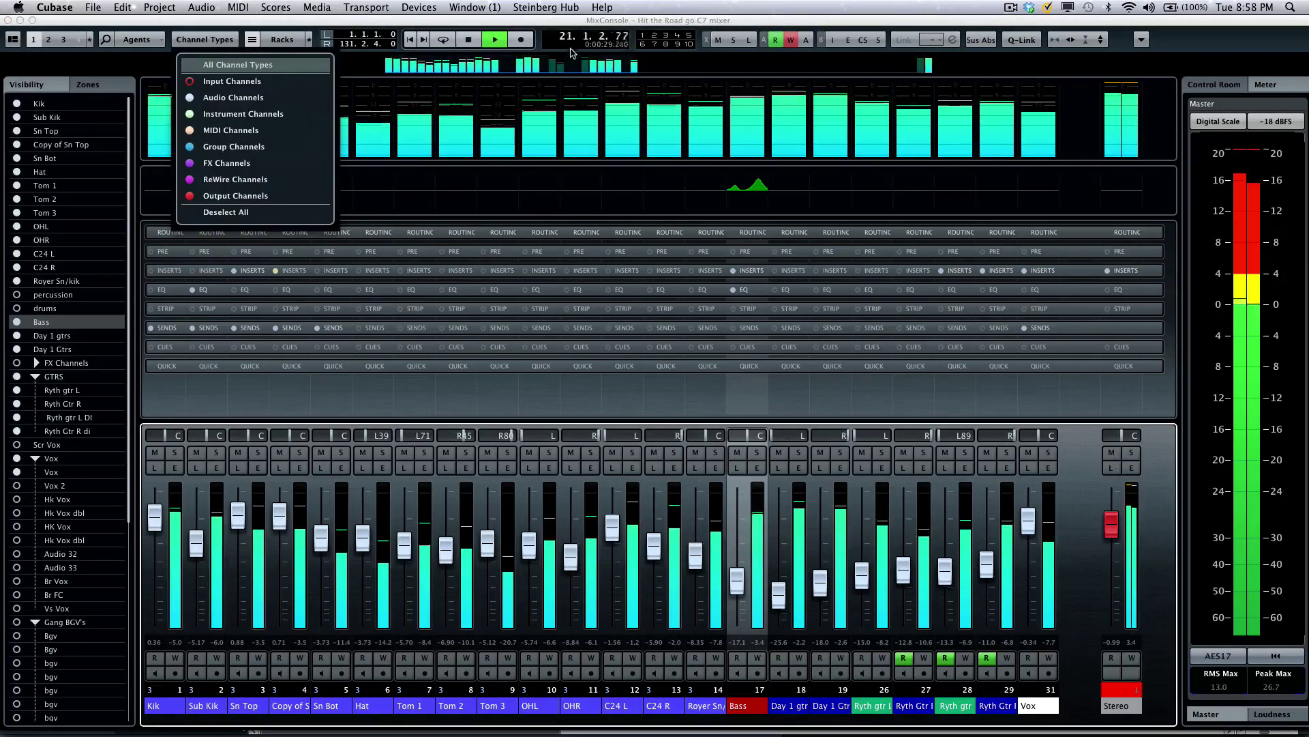
pyautogui.click(188, 41)
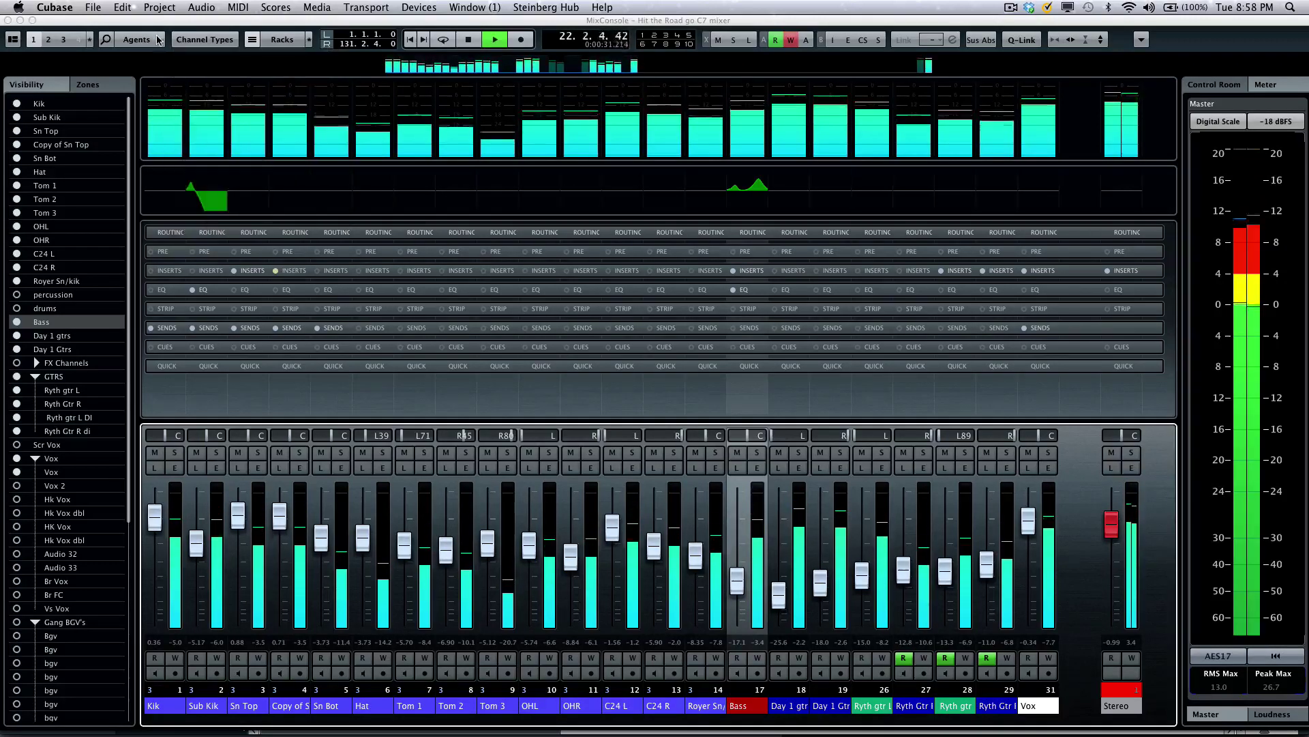
pyautogui.click(162, 43)
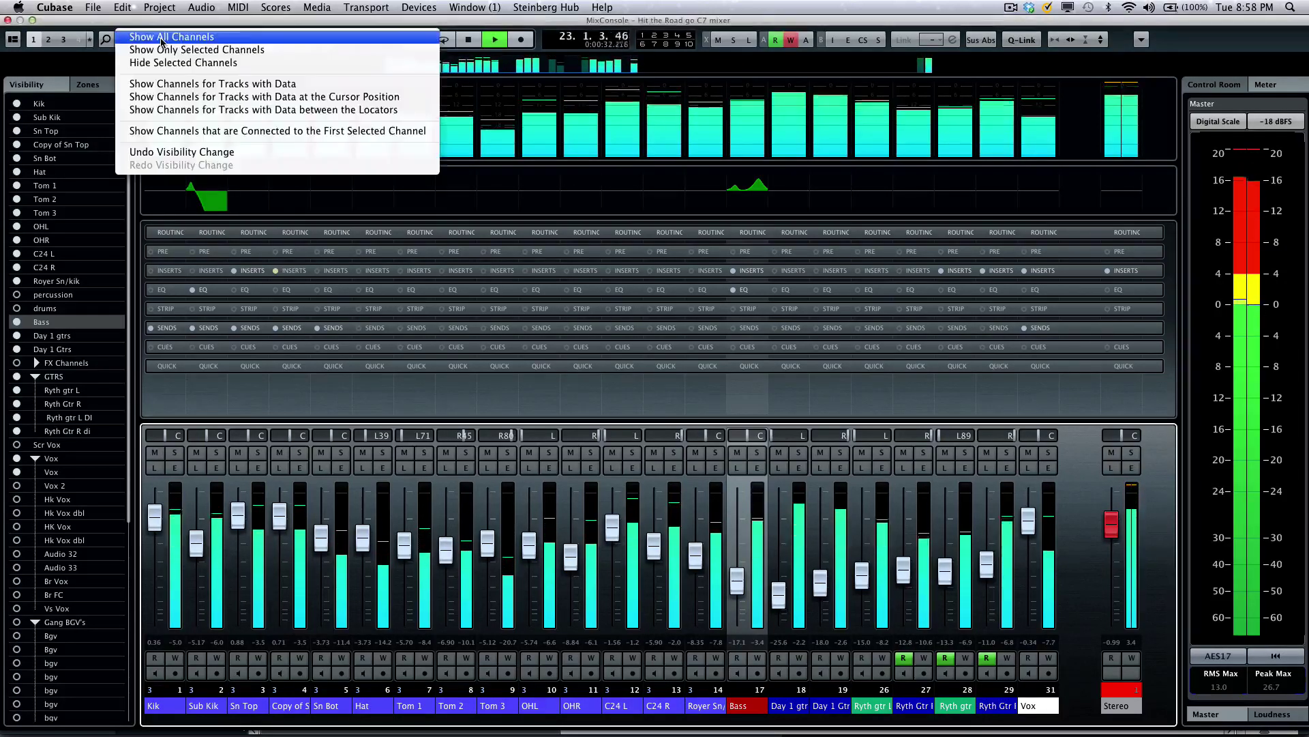
pyautogui.click(190, 100)
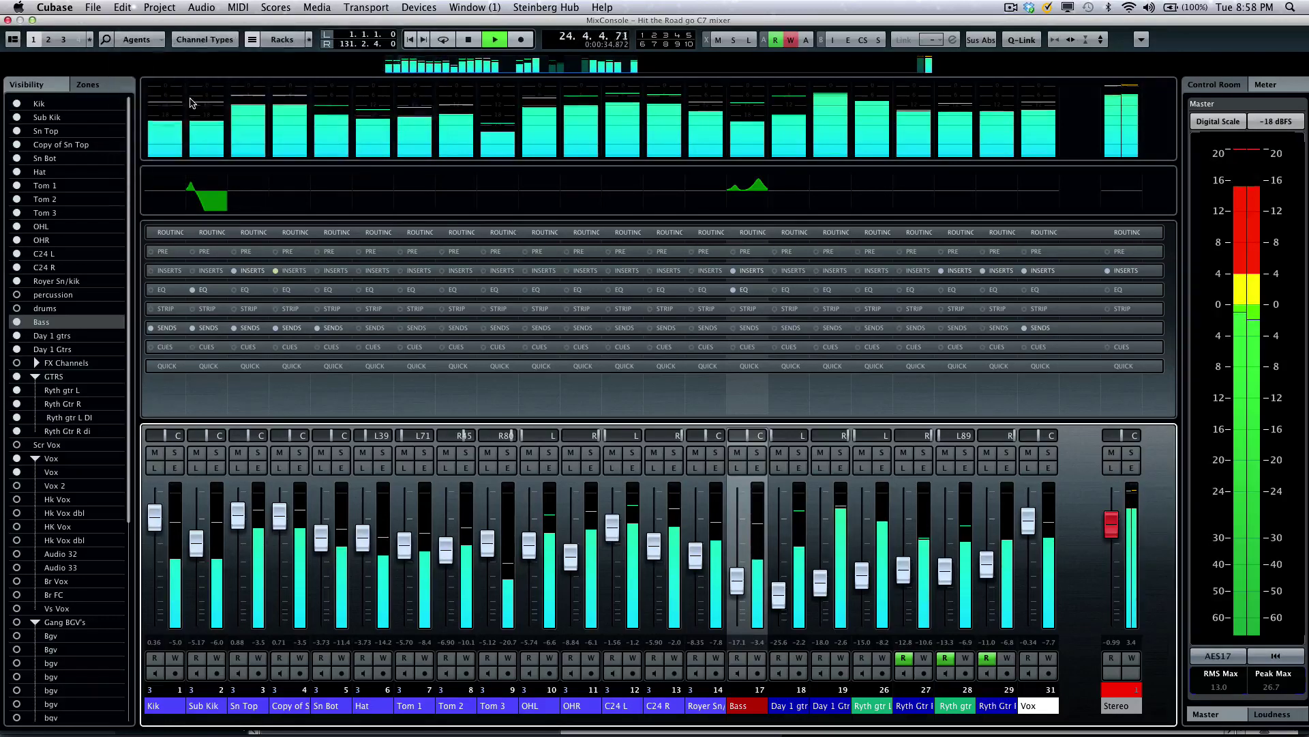
pyautogui.press('space')
# Step: Show channels for tracks with data, select Kik through C24 R, and show only those
pyautogui.click(155, 41)
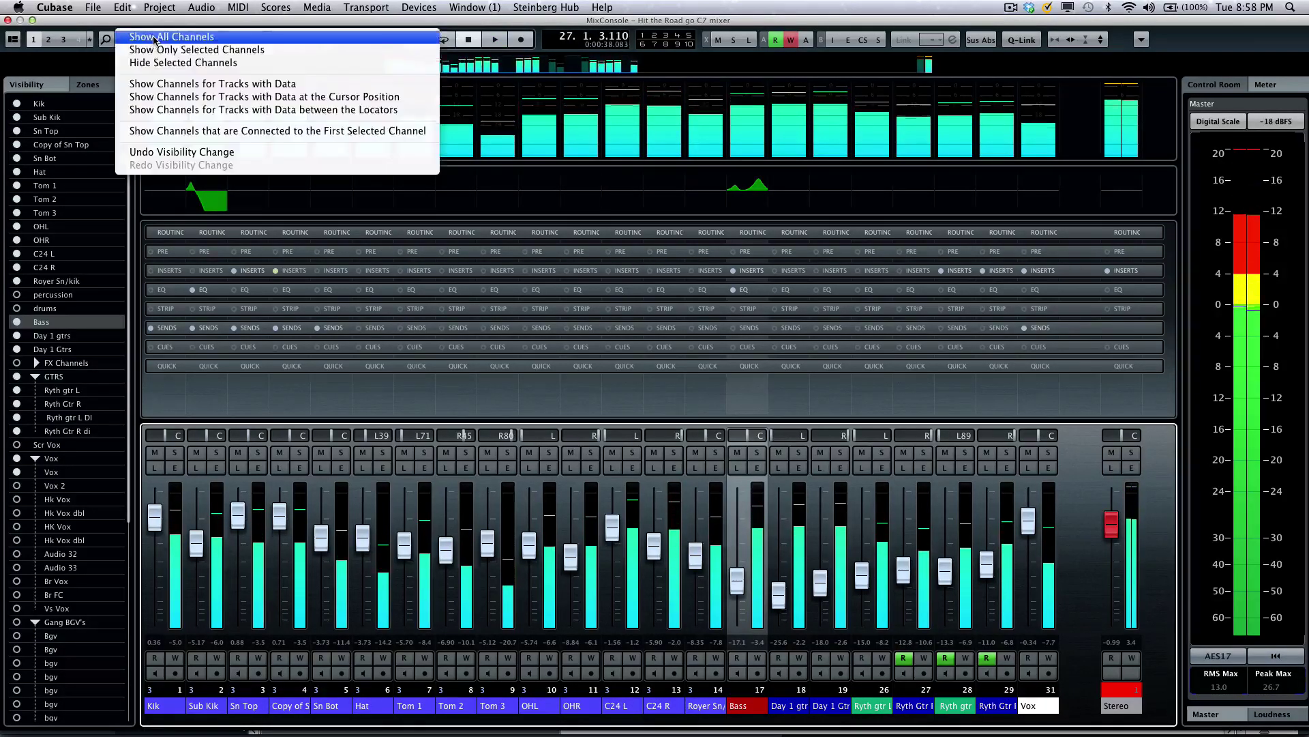
pyautogui.click(378, 85)
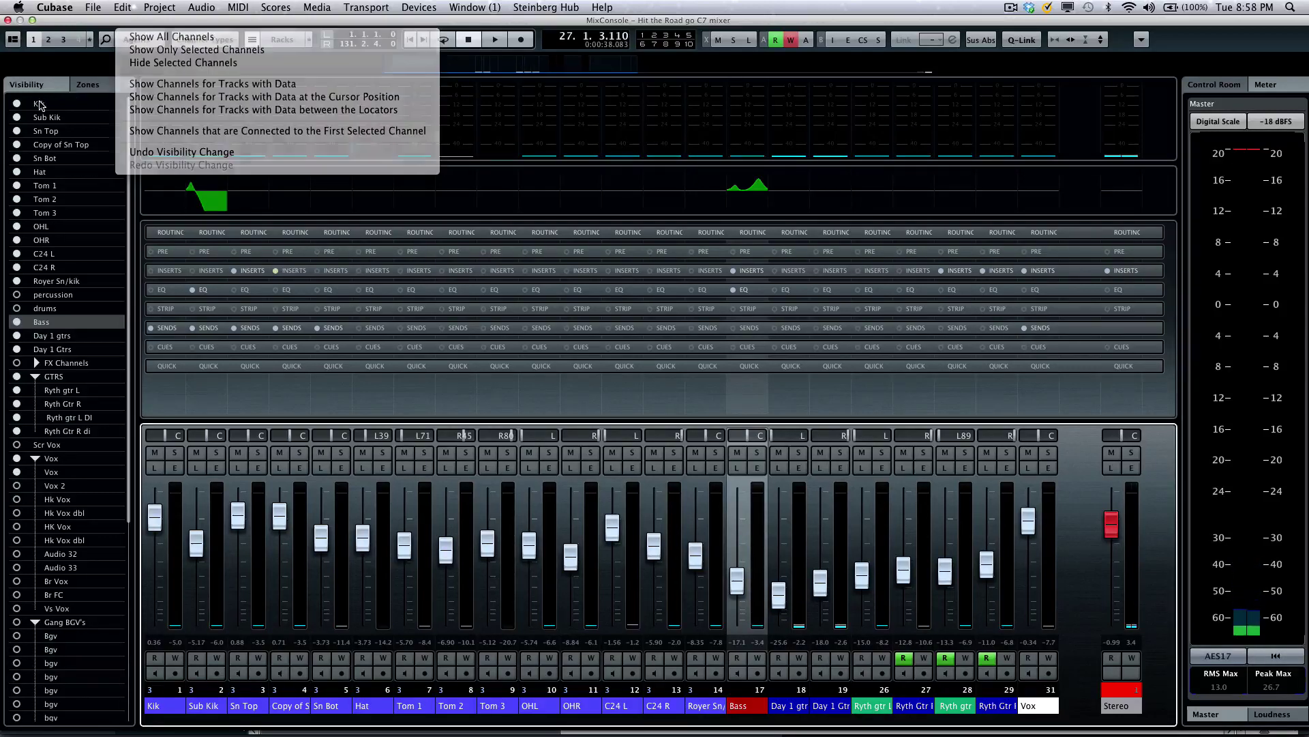
pyautogui.click(41, 104)
pyautogui.keyDown('shift'); pyautogui.click(53, 267); pyautogui.keyUp('shift')
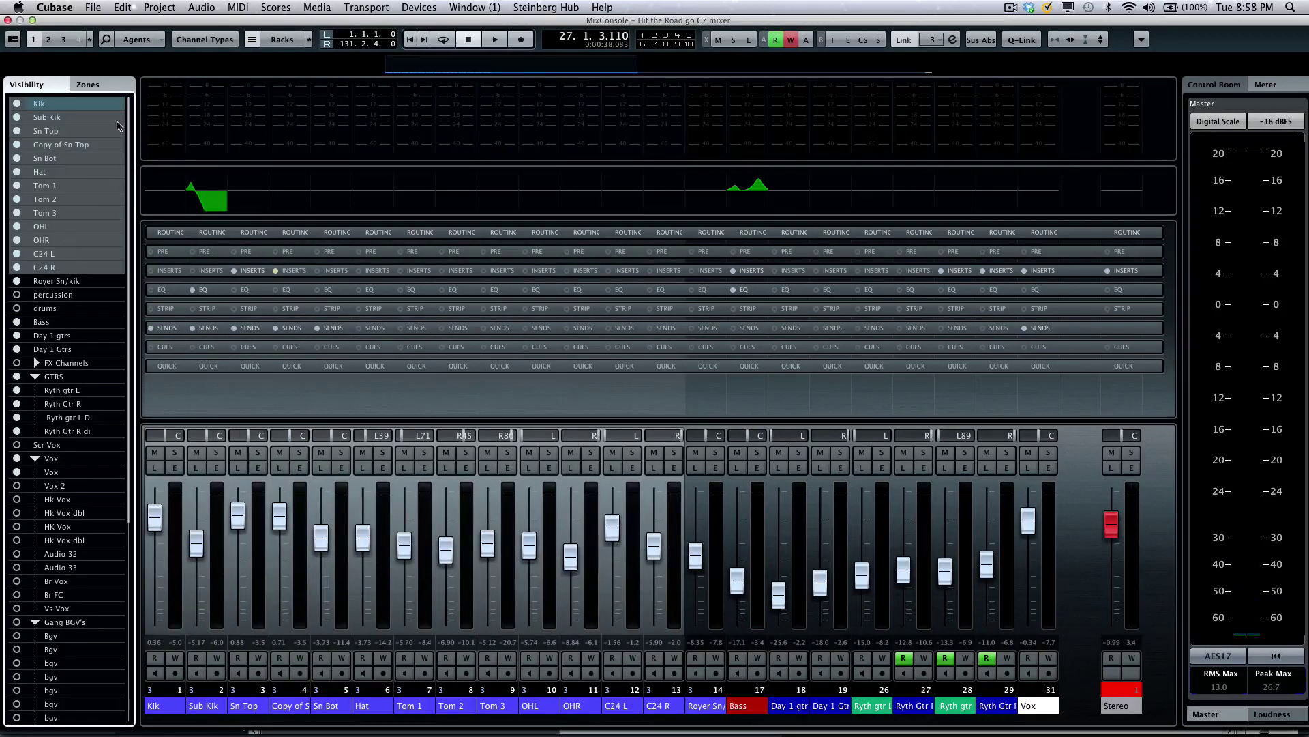
pyautogui.click(145, 40)
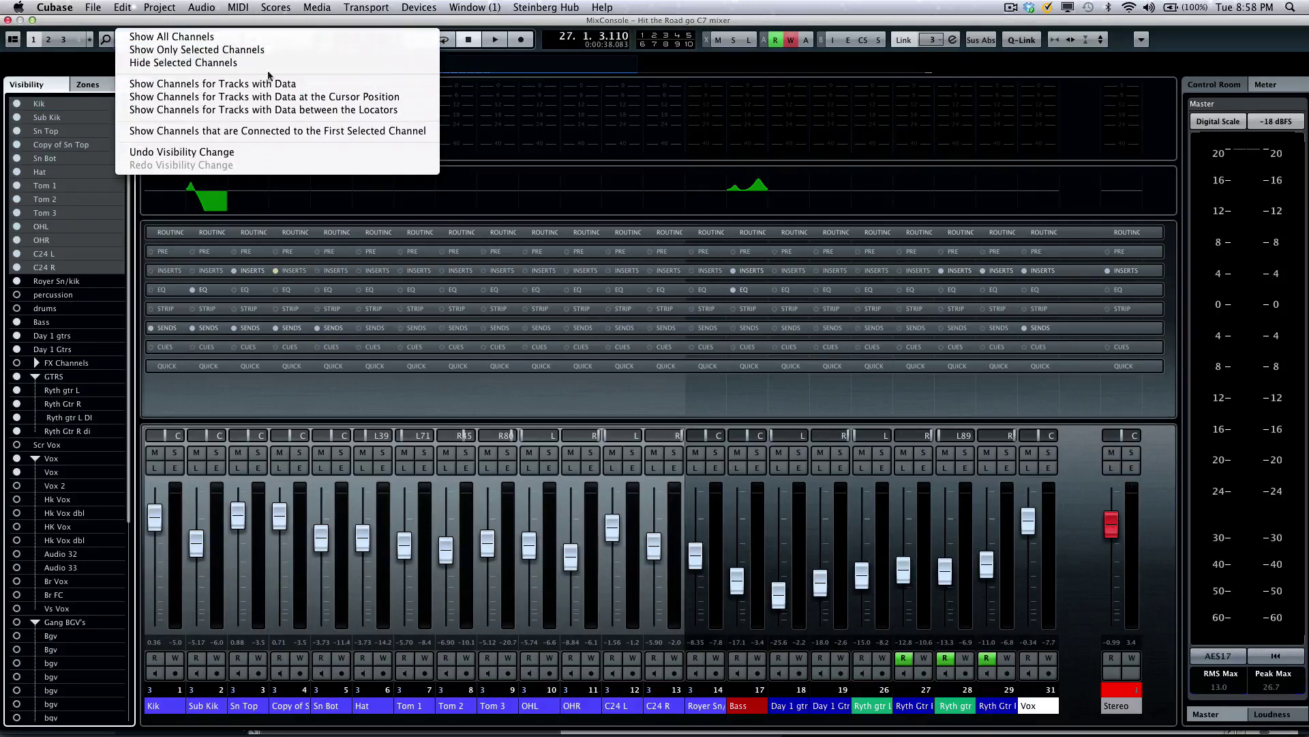
pyautogui.click(240, 50)
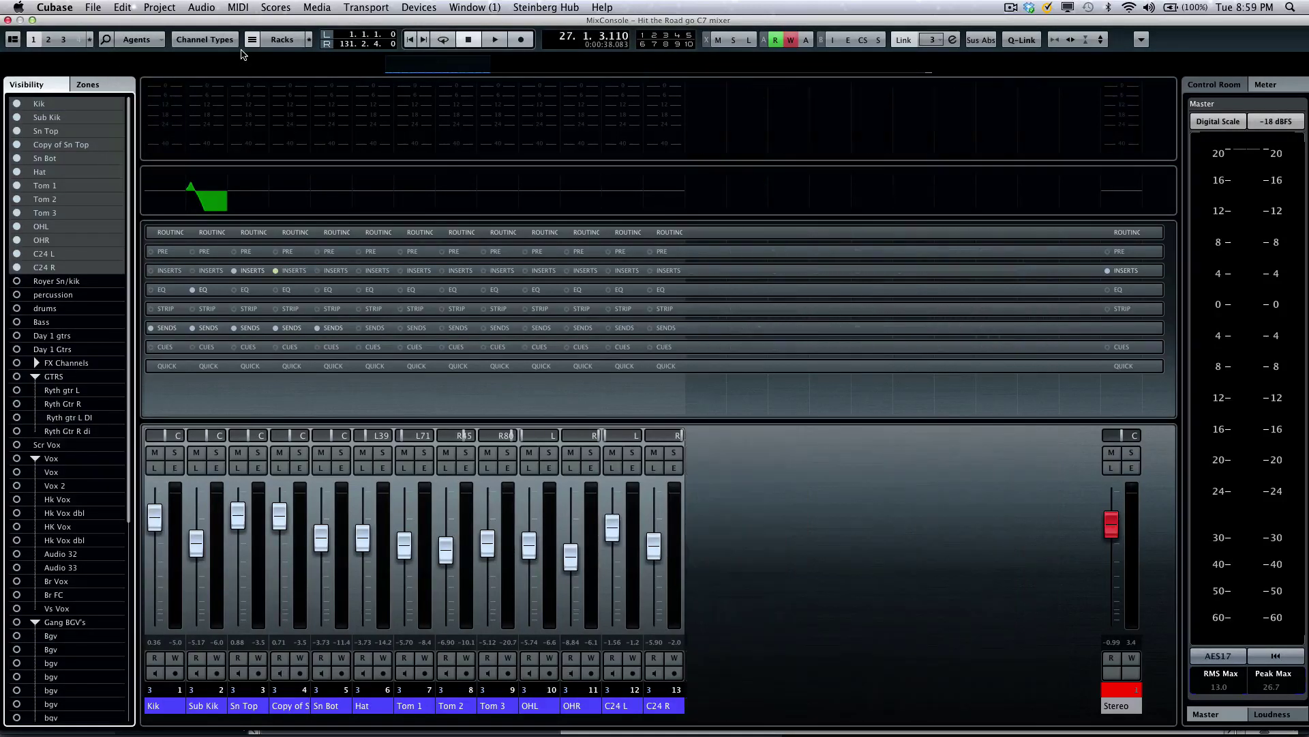
pyautogui.click(143, 41)
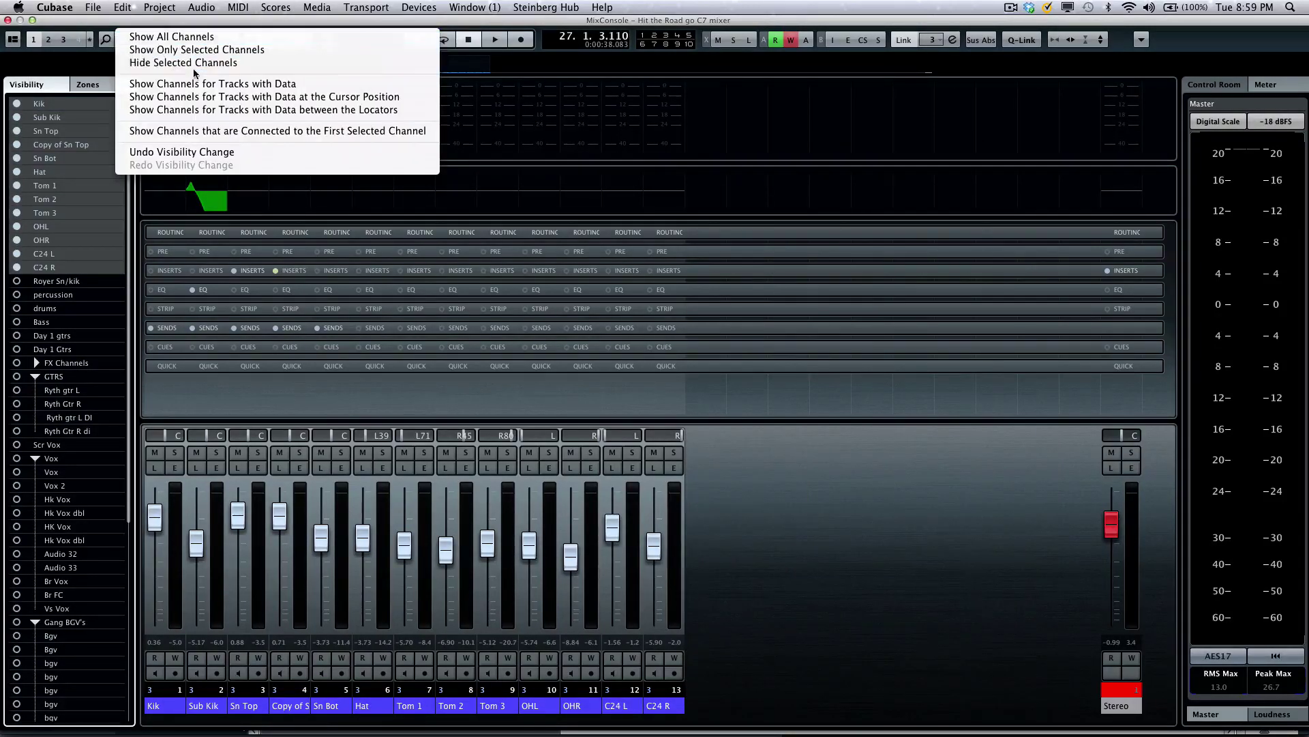
pyautogui.click(198, 42)
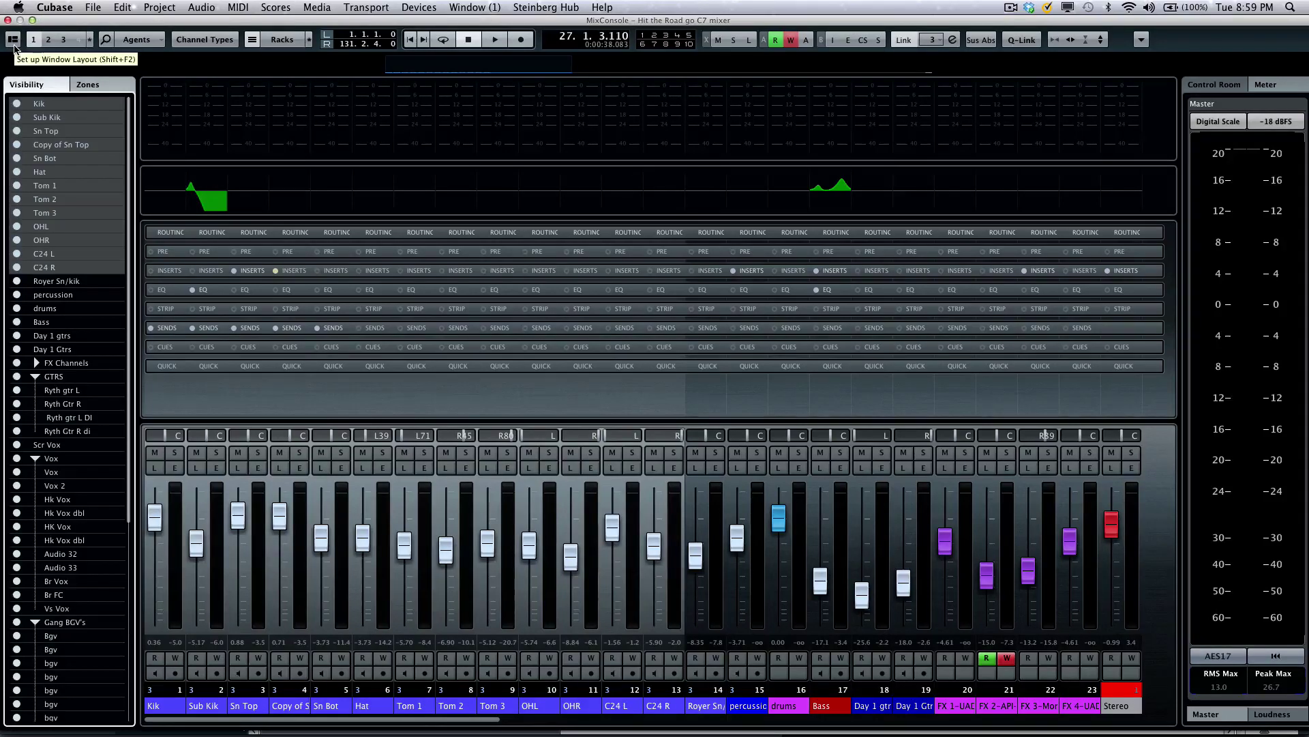
# Step: Add the Notepad and Pictures sections to the MixConsole layout
pyautogui.click(14, 45)
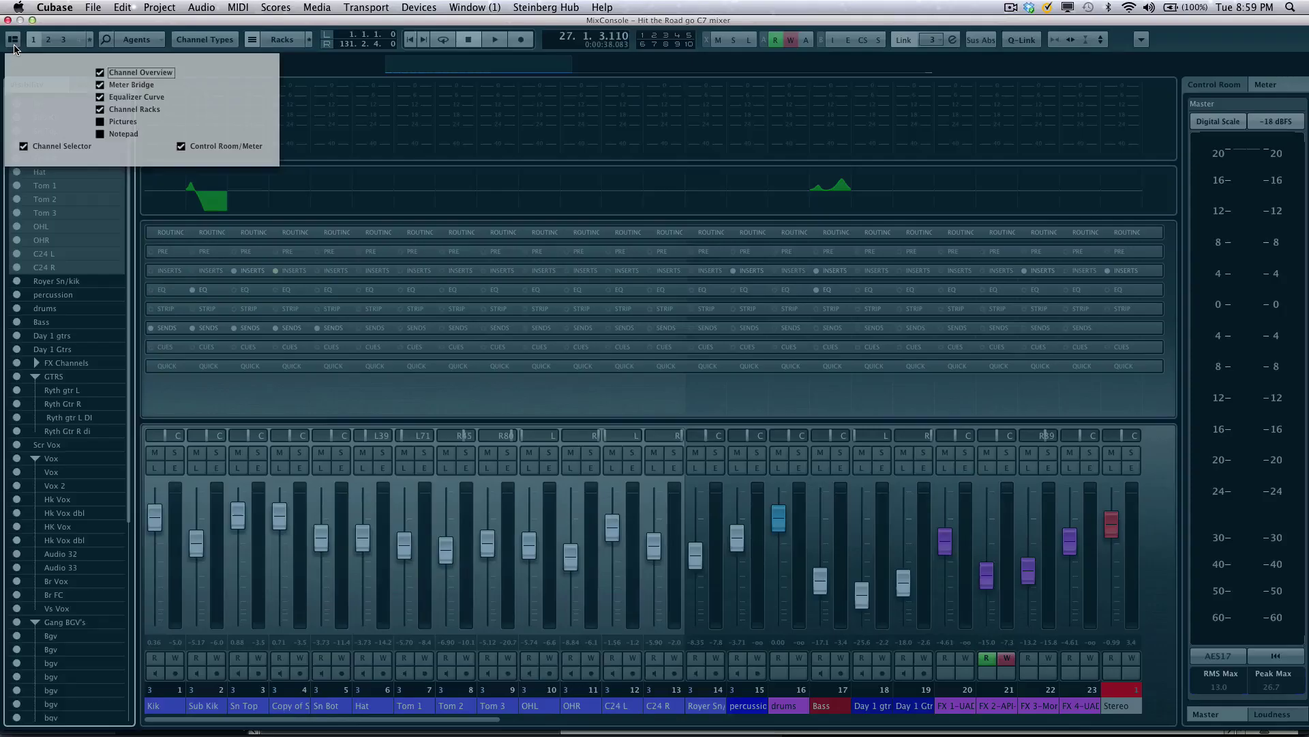
pyautogui.click(101, 133)
pyautogui.click(99, 124)
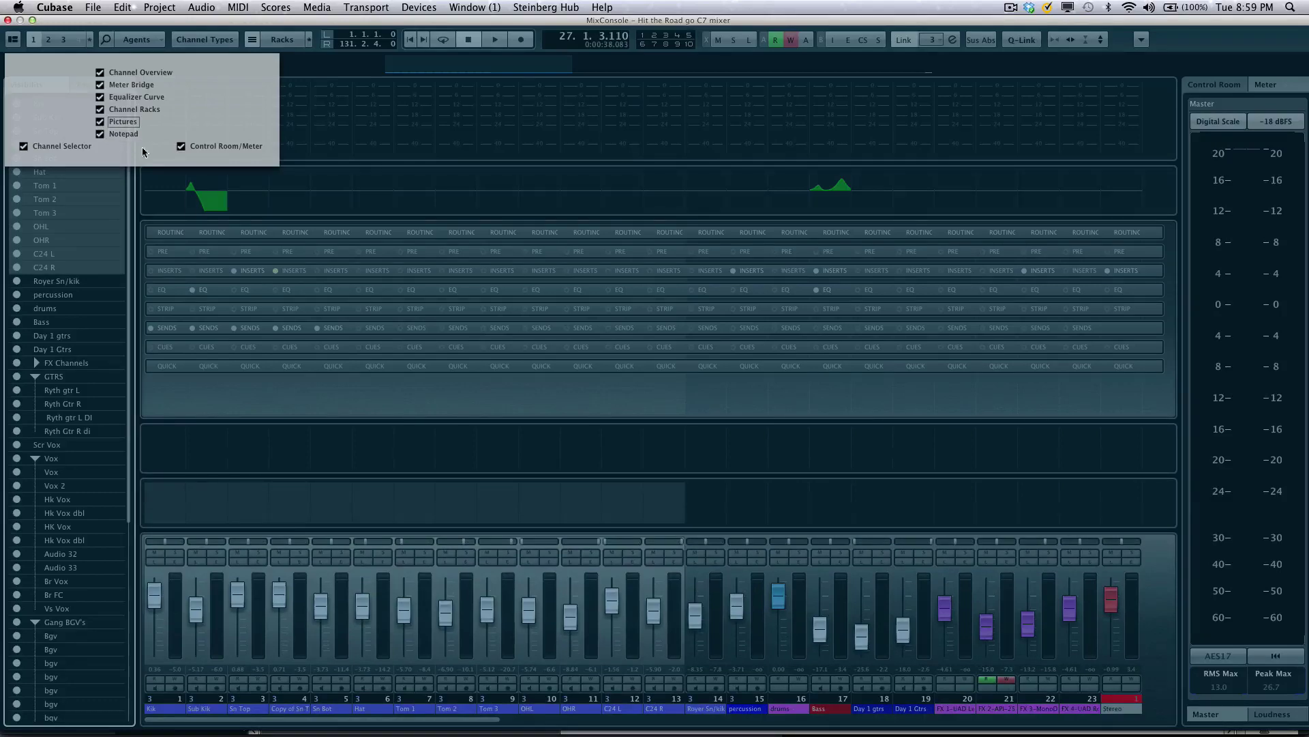
pyautogui.click(827, 504)
# Step: Write the note 'ampeg amp RE 20 mic' in the Bass channel's notepad
pyautogui.click(831, 497)
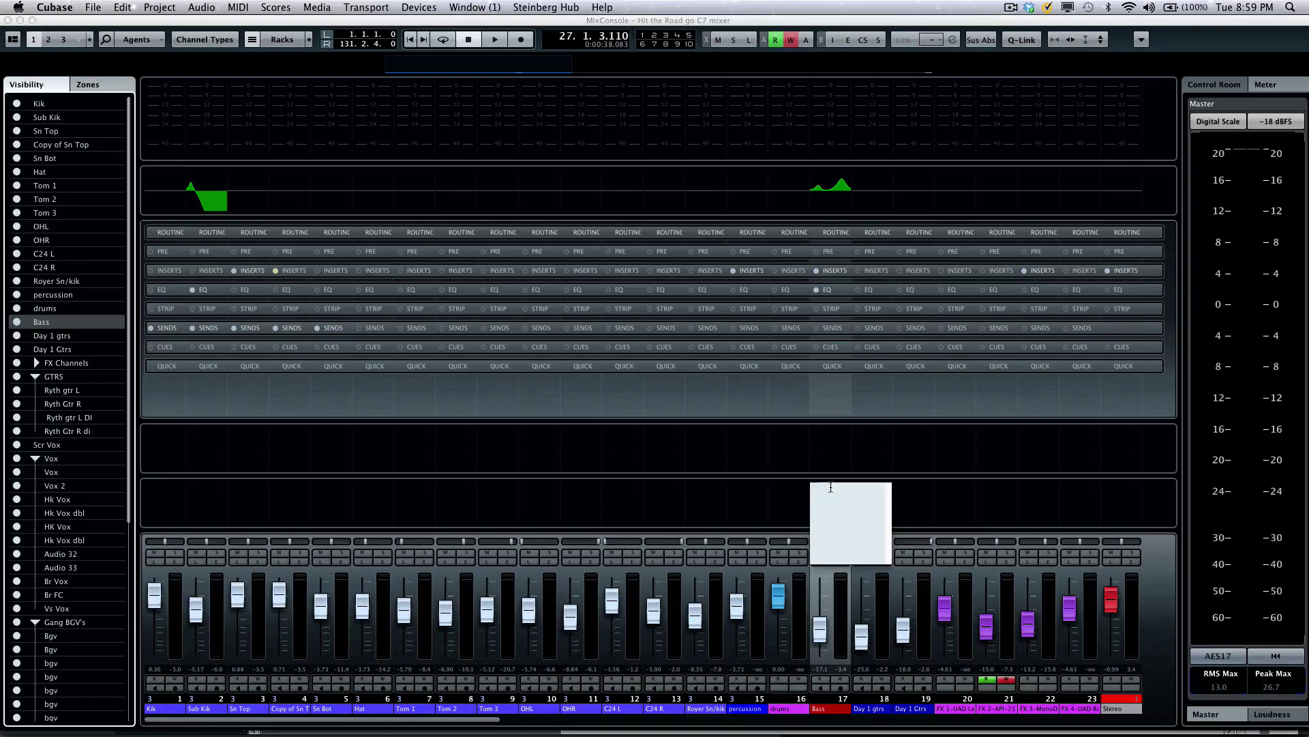
pyautogui.write('ampr')
pyautogui.write(' RE 20 mic')
pyautogui.click(659, 487)
# Step: Type scratch notes into the notepads of channels 13, 9, 11, 8 and 7
pyautogui.click(663, 489)
pyautogui.write('sdt sdt')
pyautogui.click(518, 502)
pyautogui.write('sdthsdth')
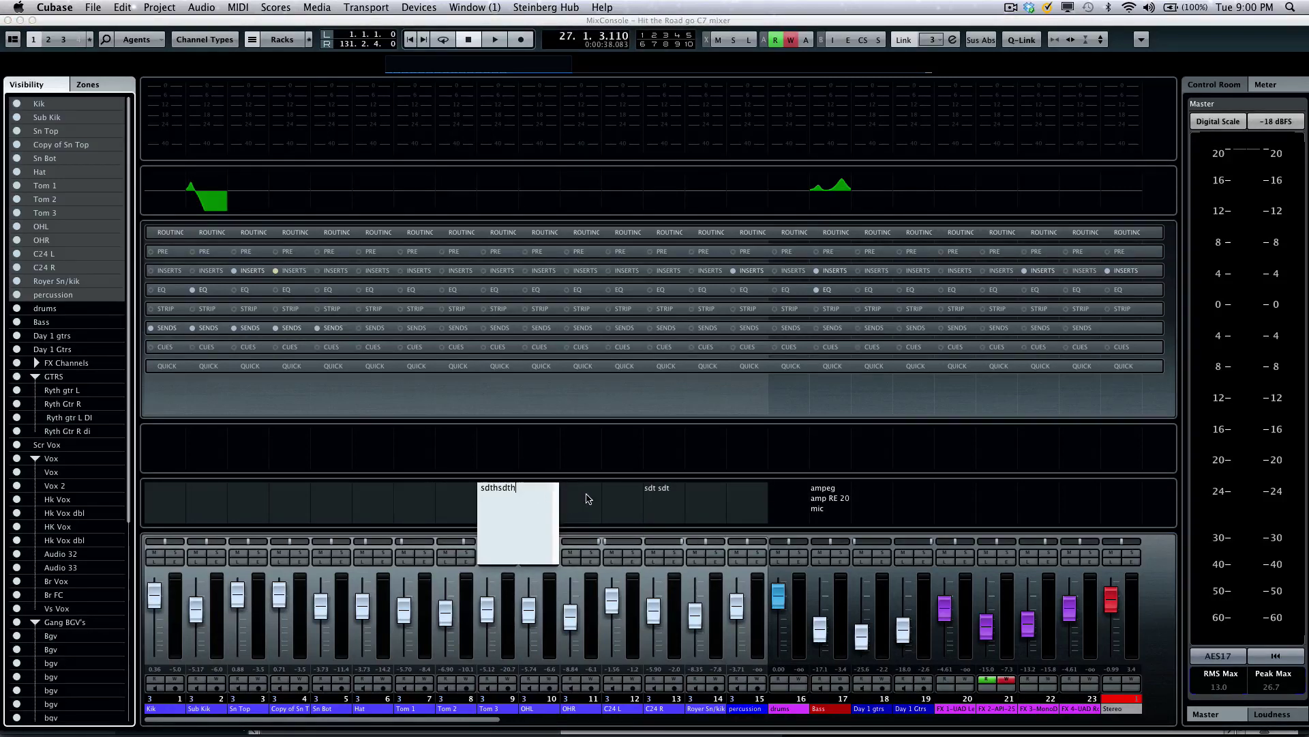
pyautogui.click(586, 499)
pyautogui.write('sdth st')
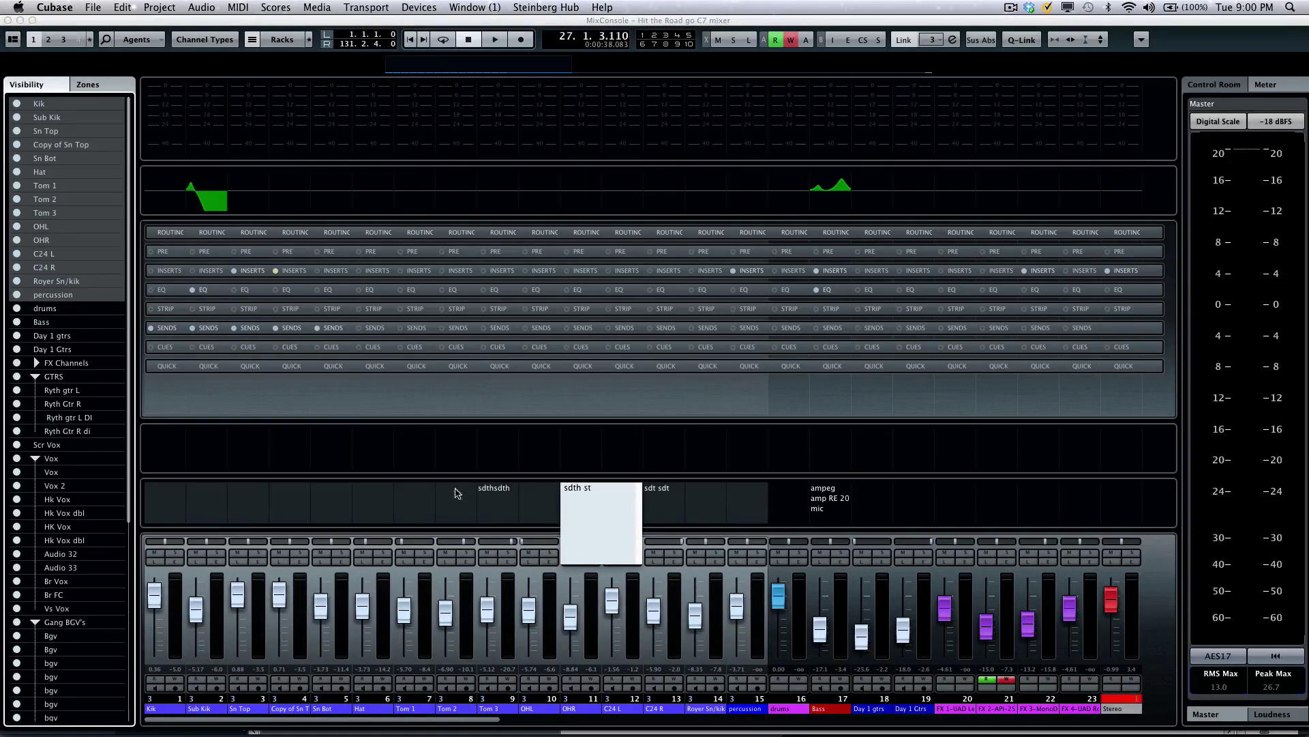
pyautogui.click(441, 487)
pyautogui.write('sth st s')
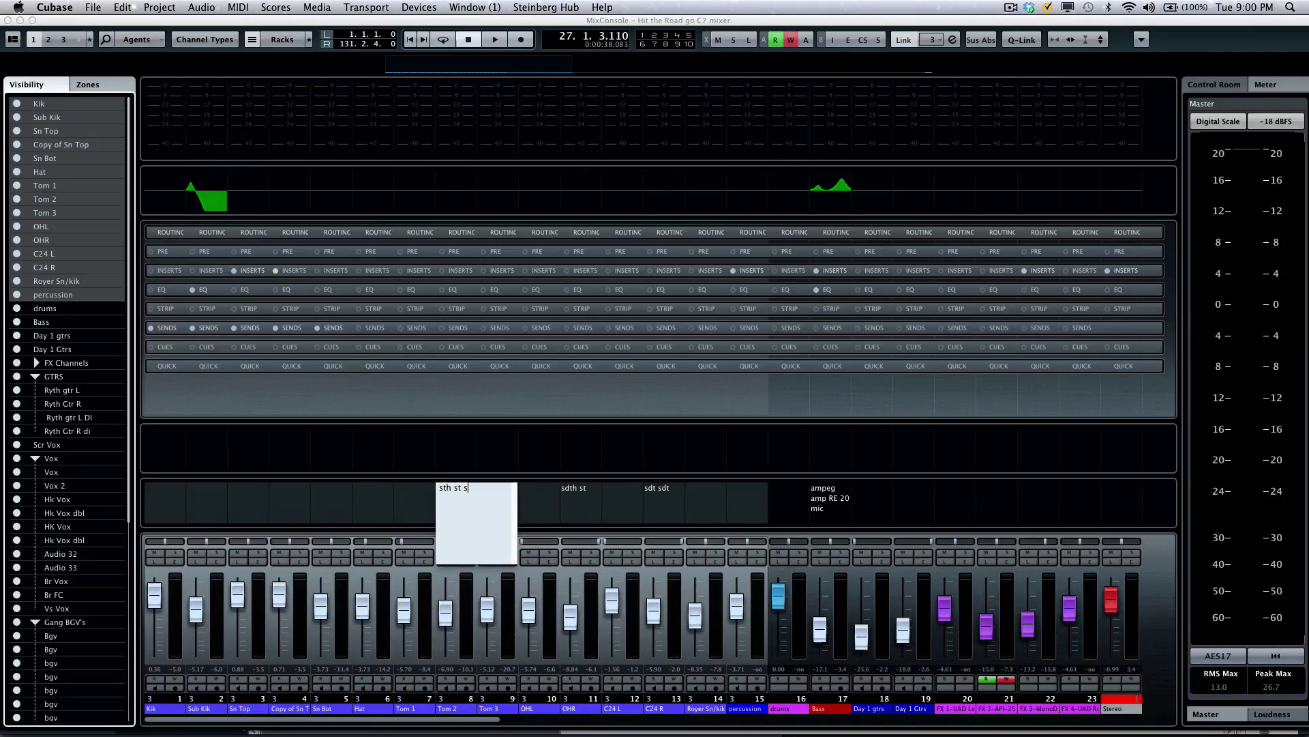
pyautogui.write('t')
pyautogui.click(418, 491)
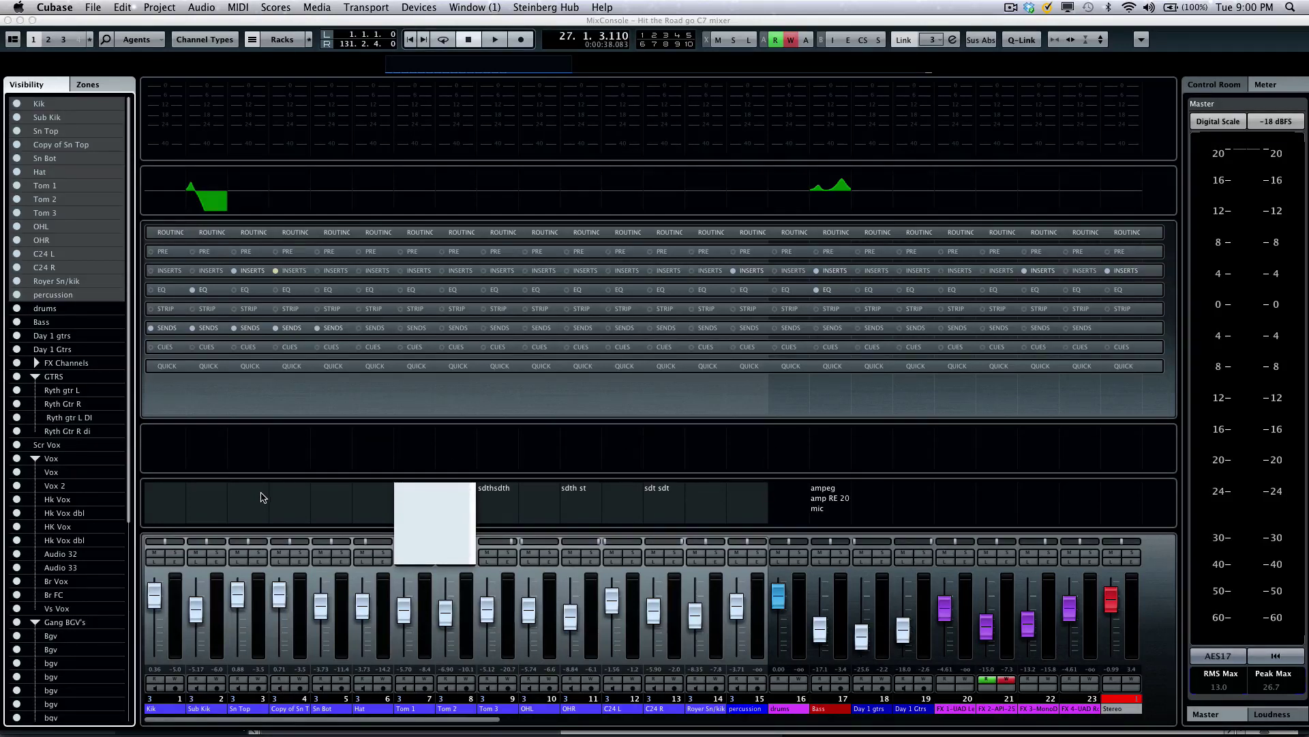
# Step: Give Sn Top the user drum kit photo as its track picture
pyautogui.doubleClick(266, 438)
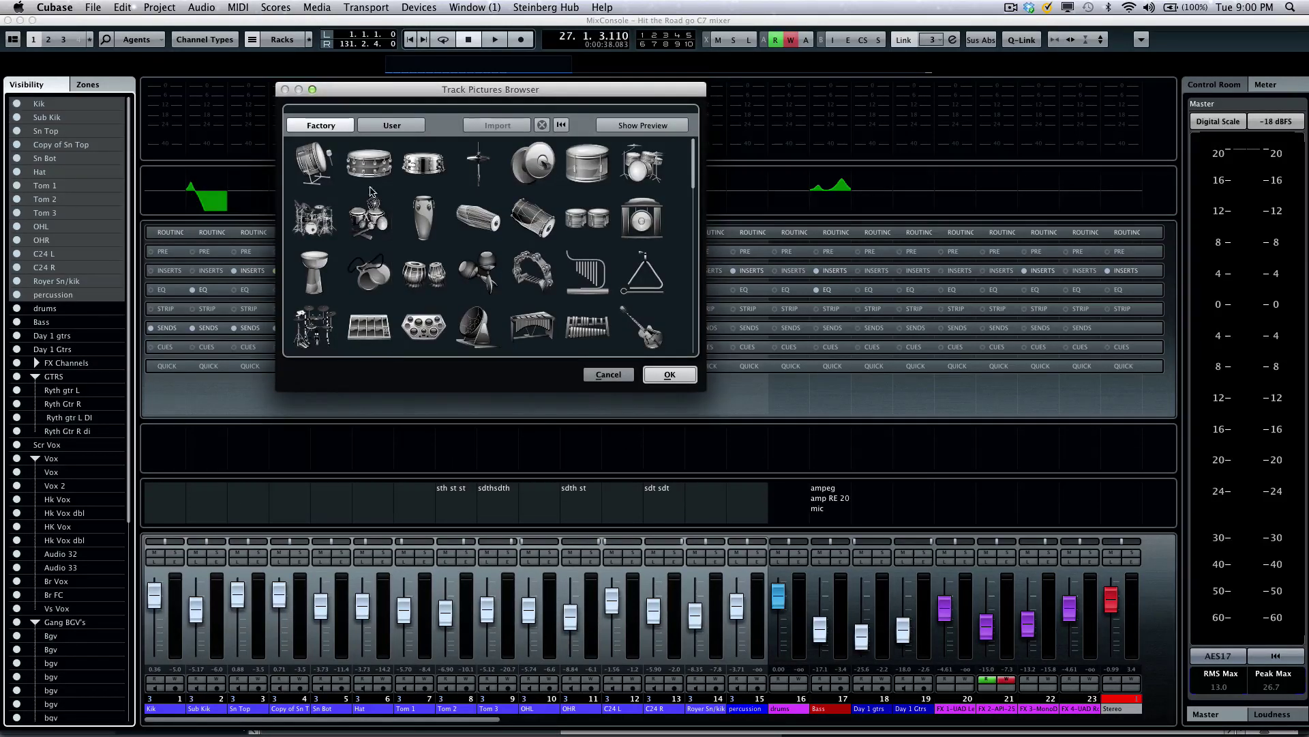
pyautogui.click(385, 172)
pyautogui.click(423, 164)
pyautogui.click(478, 218)
pyautogui.click(538, 231)
pyautogui.click(369, 218)
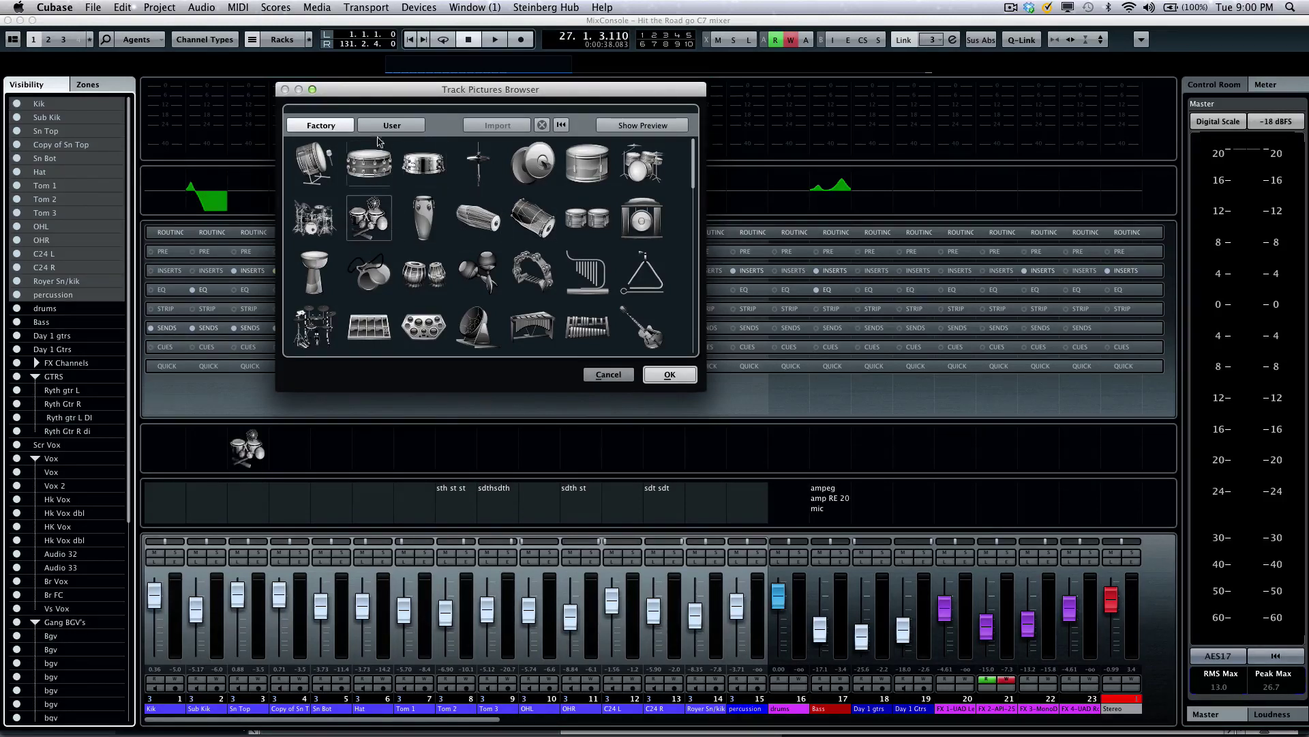
pyautogui.click(399, 129)
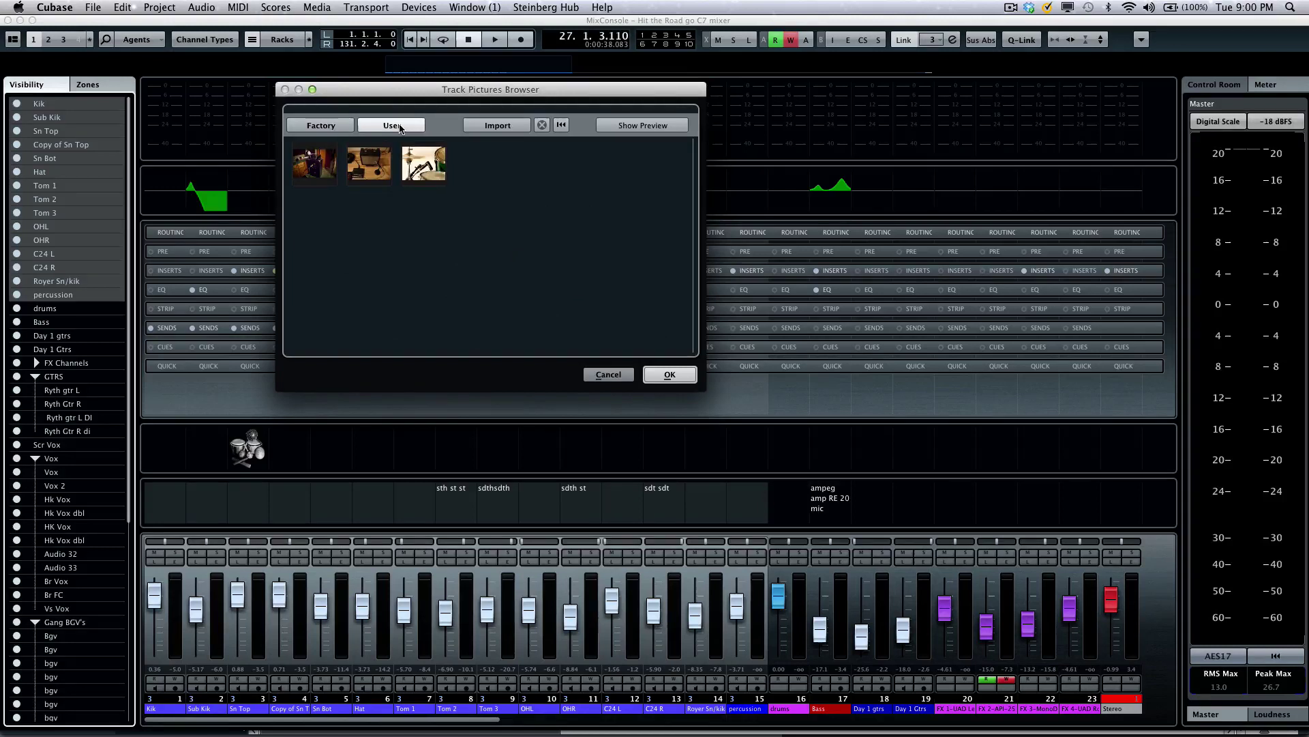
pyautogui.click(426, 169)
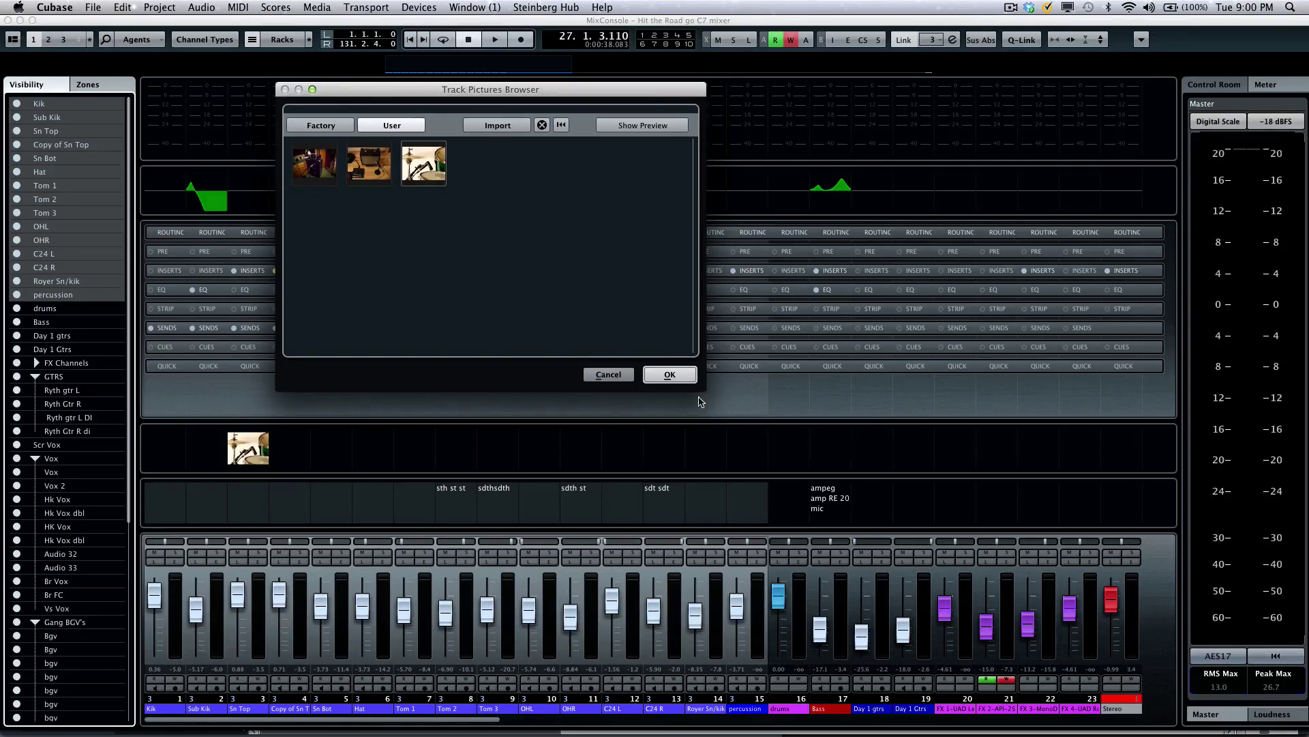
pyautogui.click(670, 375)
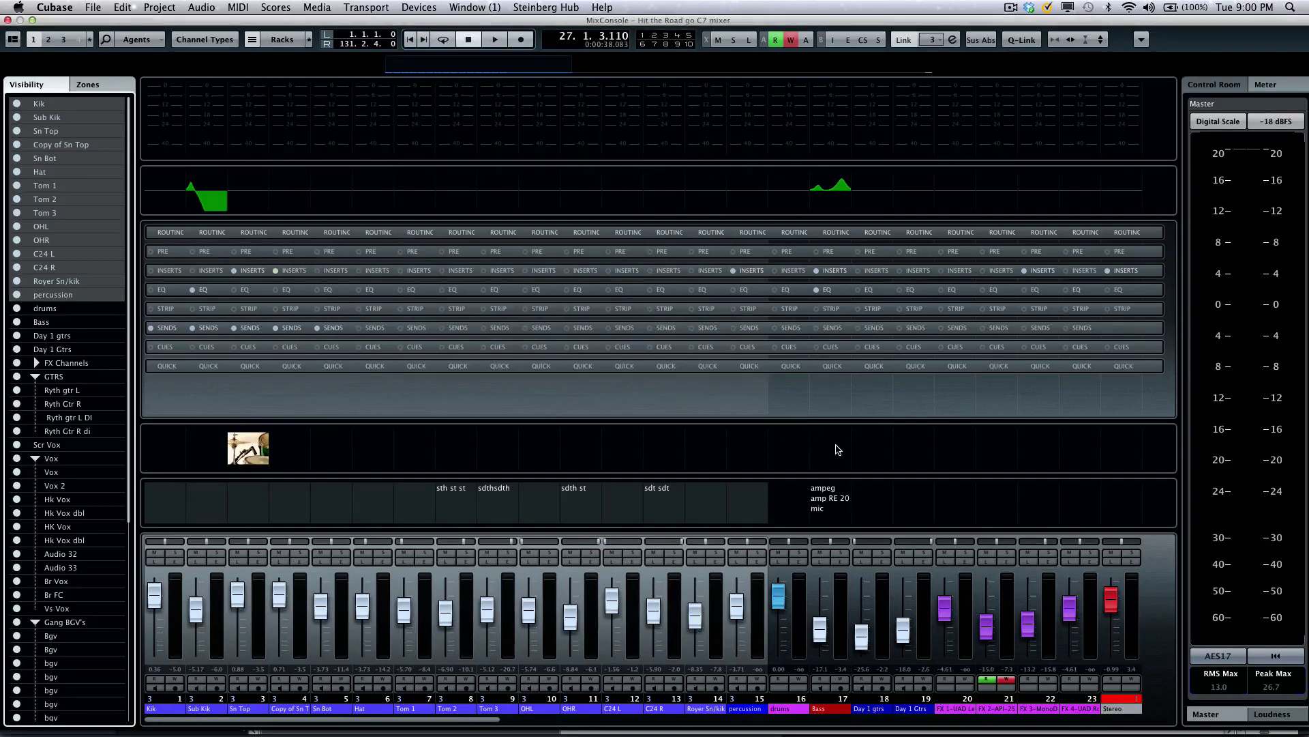
# Step: Give Bass the first user photo and Day 1 Gtrs the amp photo
pyautogui.click(835, 450)
pyautogui.doubleClick(821, 447)
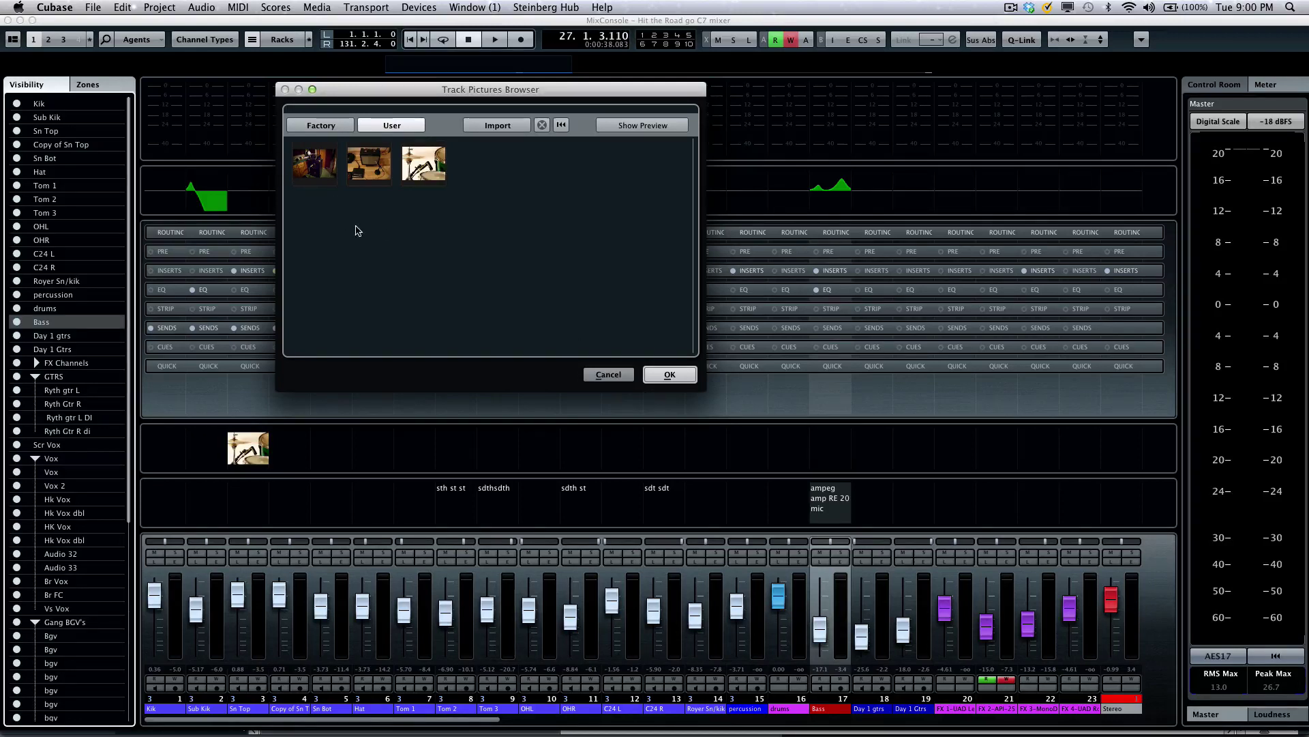
pyautogui.click(325, 161)
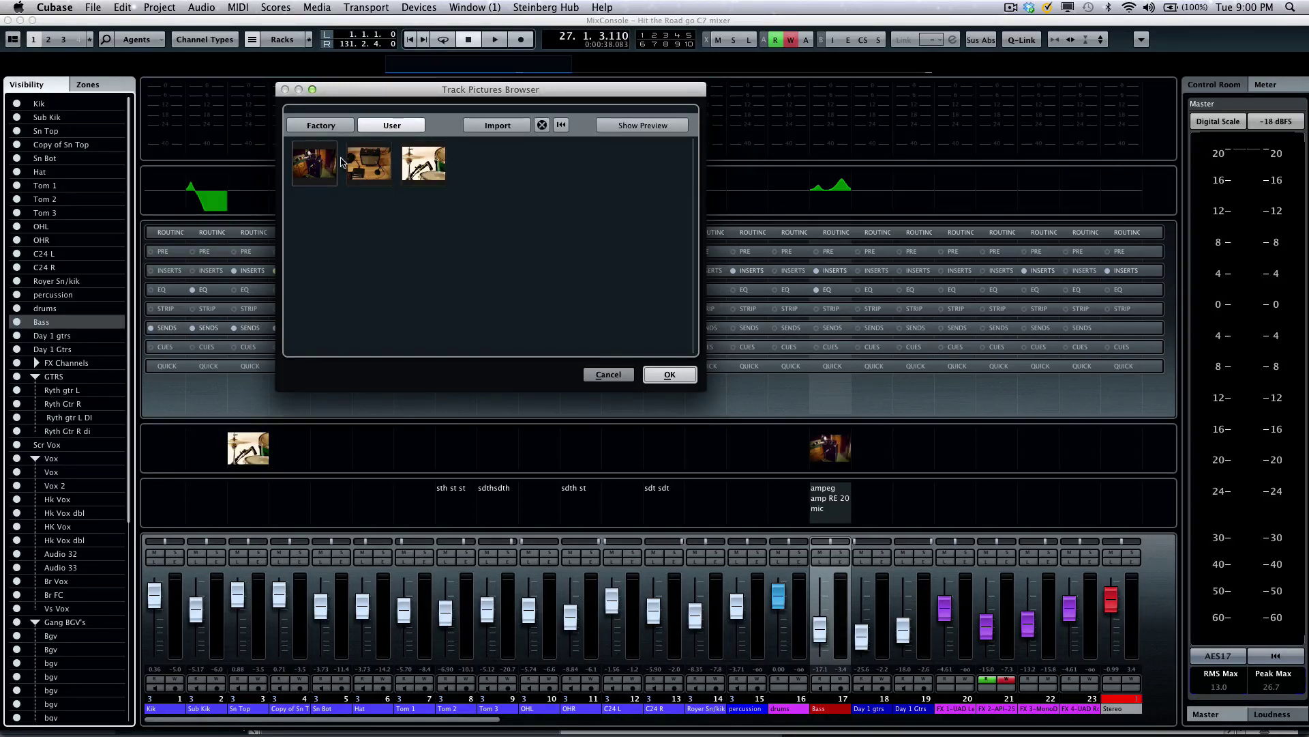
pyautogui.click(668, 375)
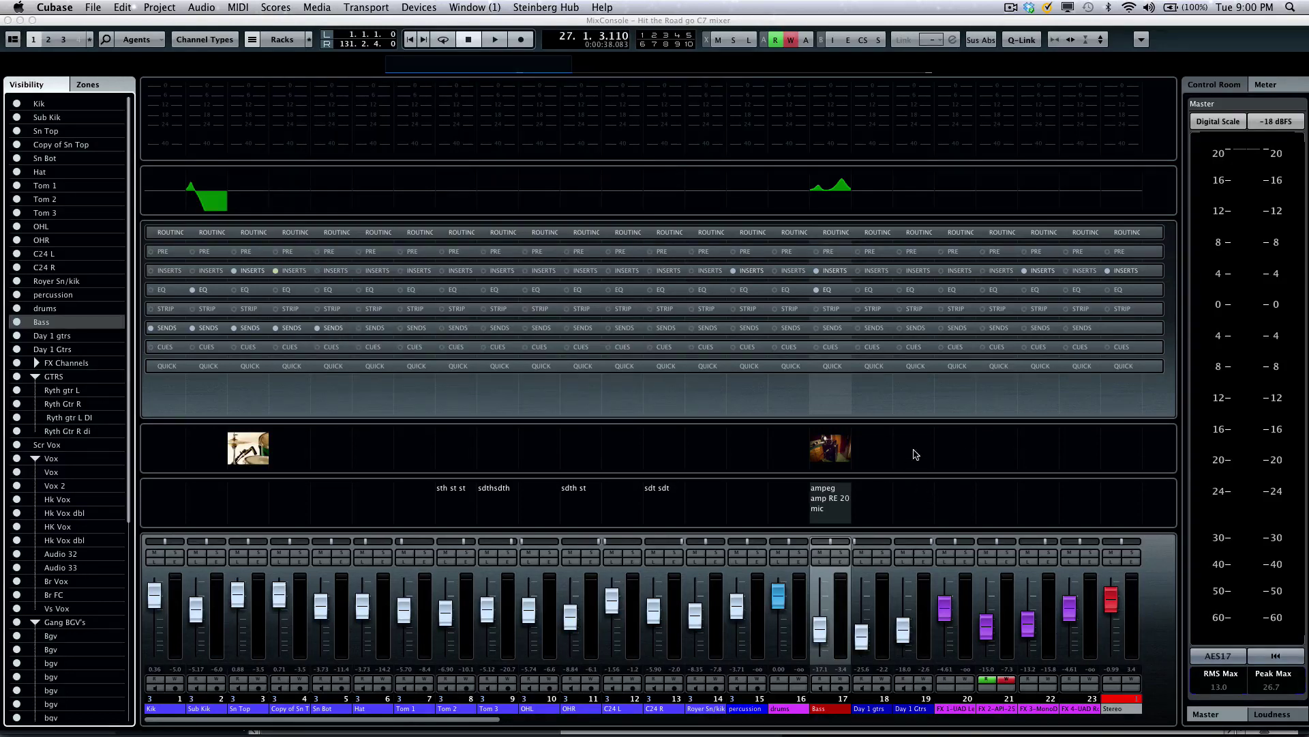
pyautogui.click(916, 455)
pyautogui.doubleClick(915, 455)
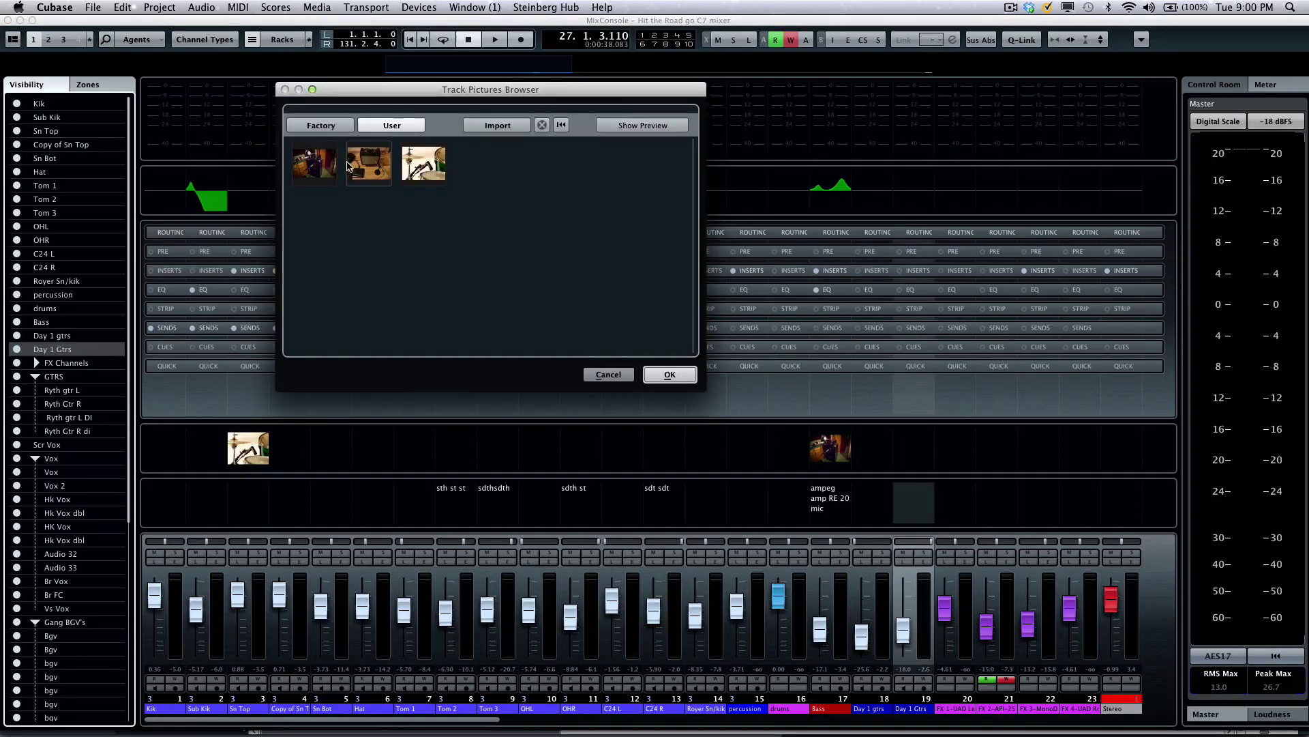
pyautogui.click(377, 168)
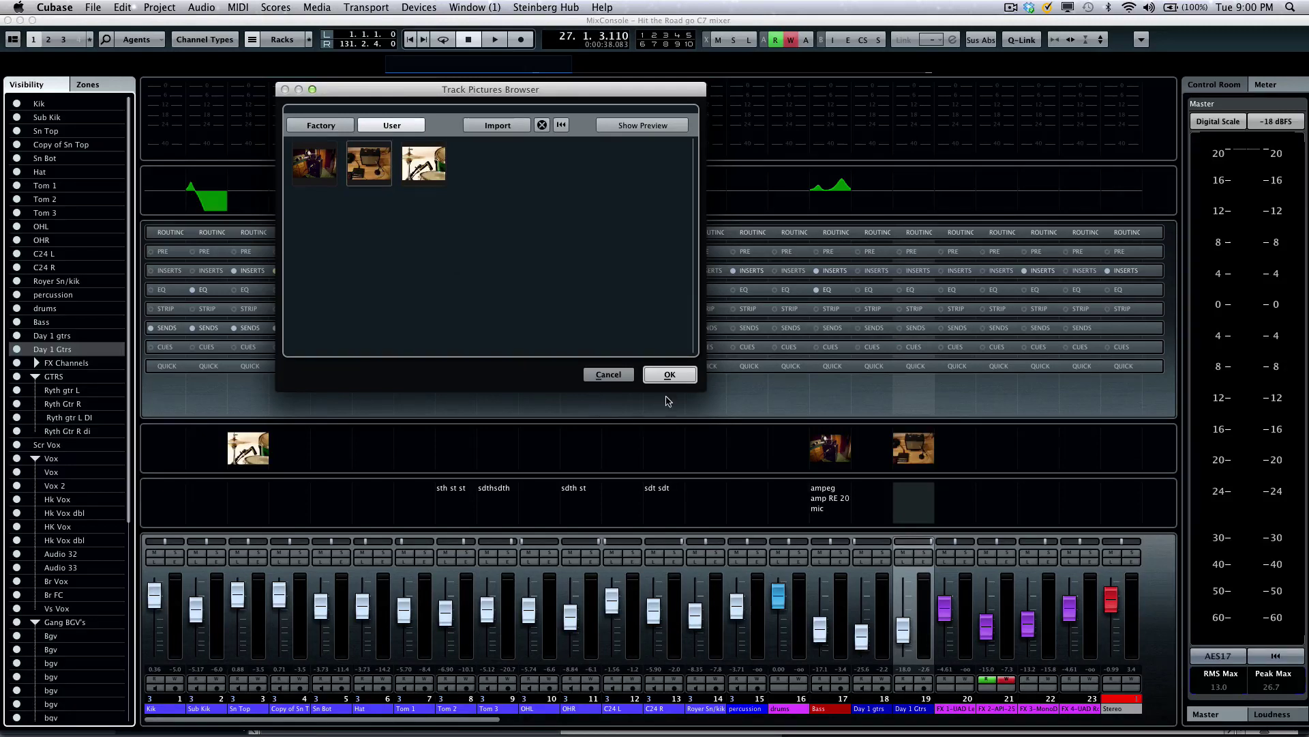
pyautogui.click(670, 375)
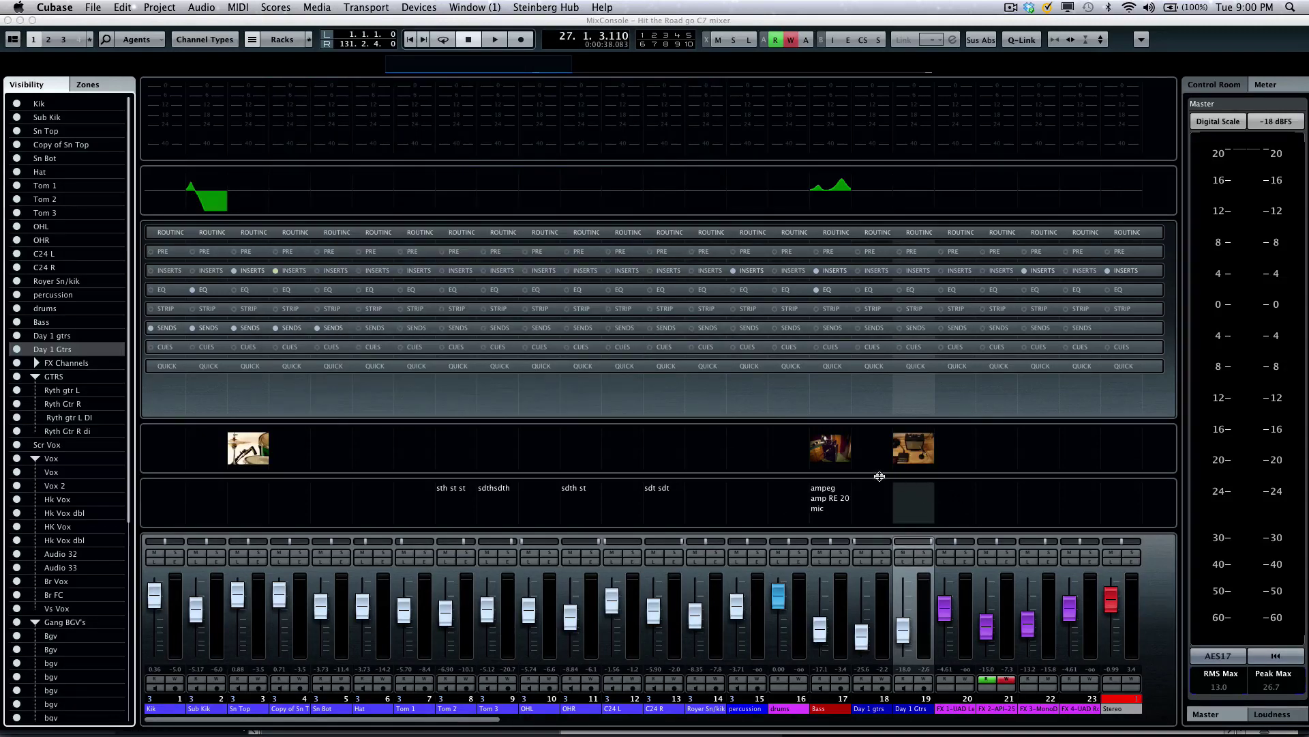